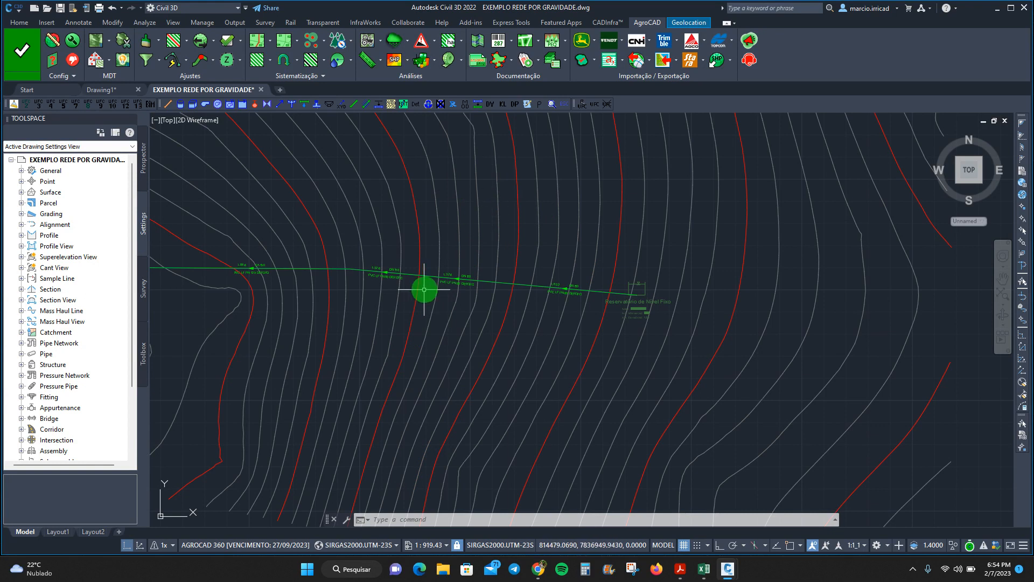
{"action": "scroll", "coordinate": [424, 289], "scroll_direction": "up", "scroll_amount": 2}
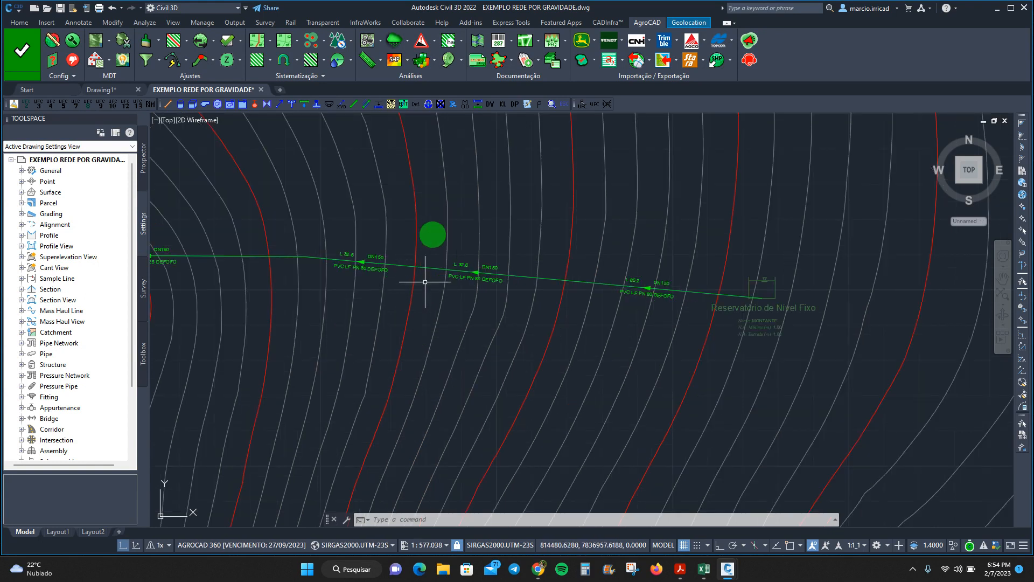
{"action": "left_click", "coordinate": [414, 105]}
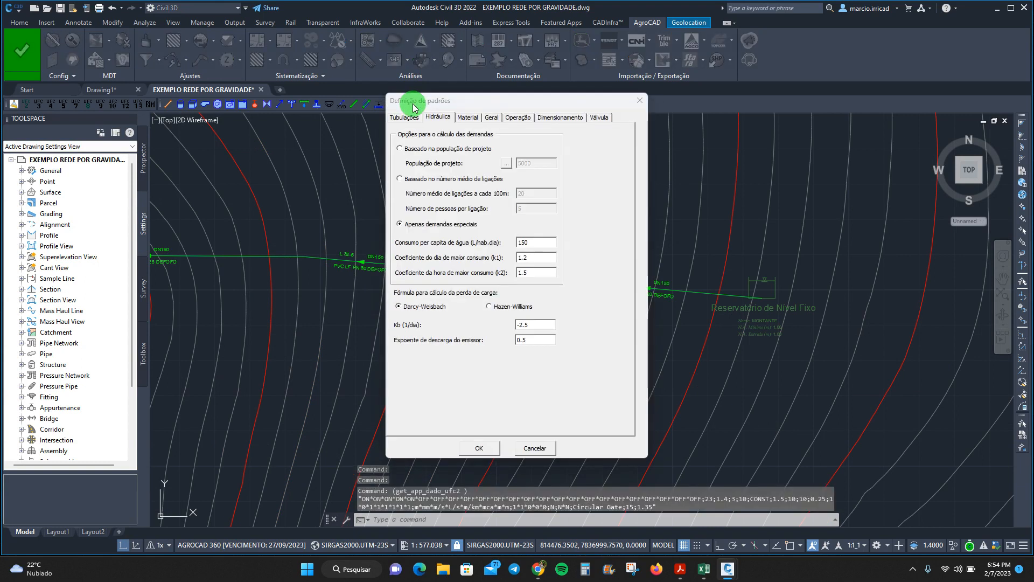
{"action": "left_click_drag", "start_coordinate": [486, 103], "coordinate": [477, 141]}
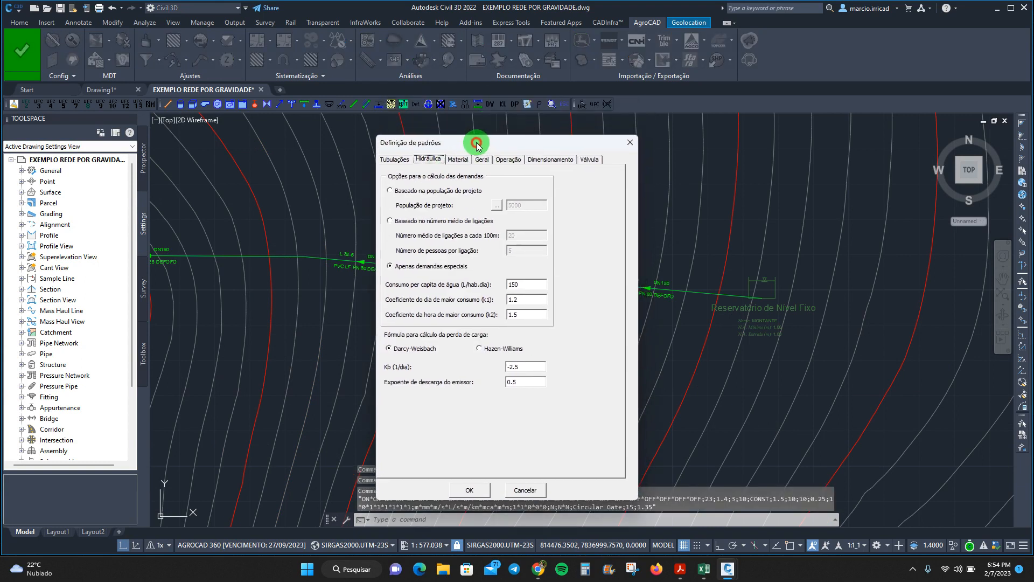
{"action": "left_click", "coordinate": [630, 139]}
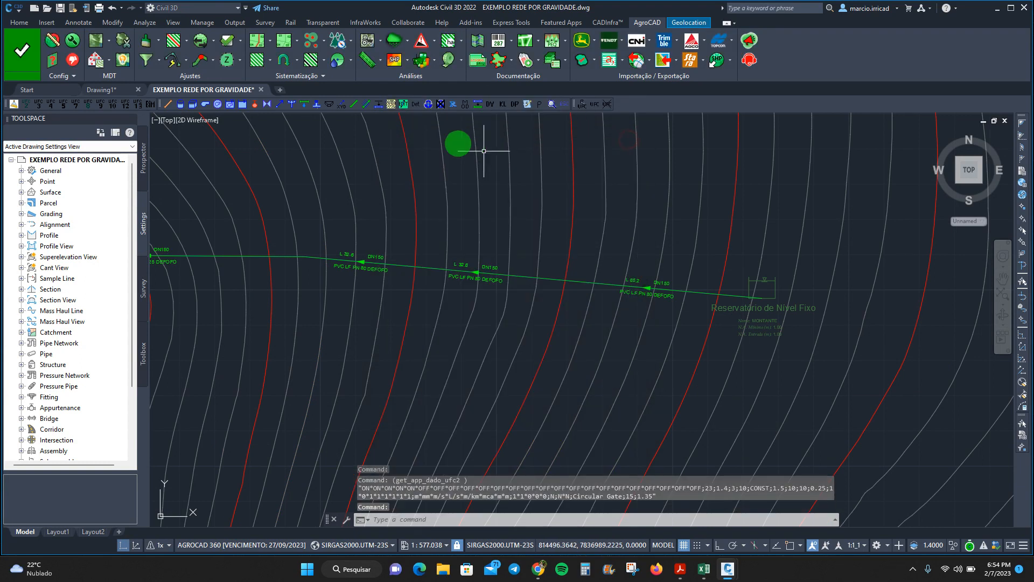
Examine the list of available pipe materials in the material defaults of Definição de padrões, and close it without changes
{"action": "left_click", "coordinate": [415, 106]}
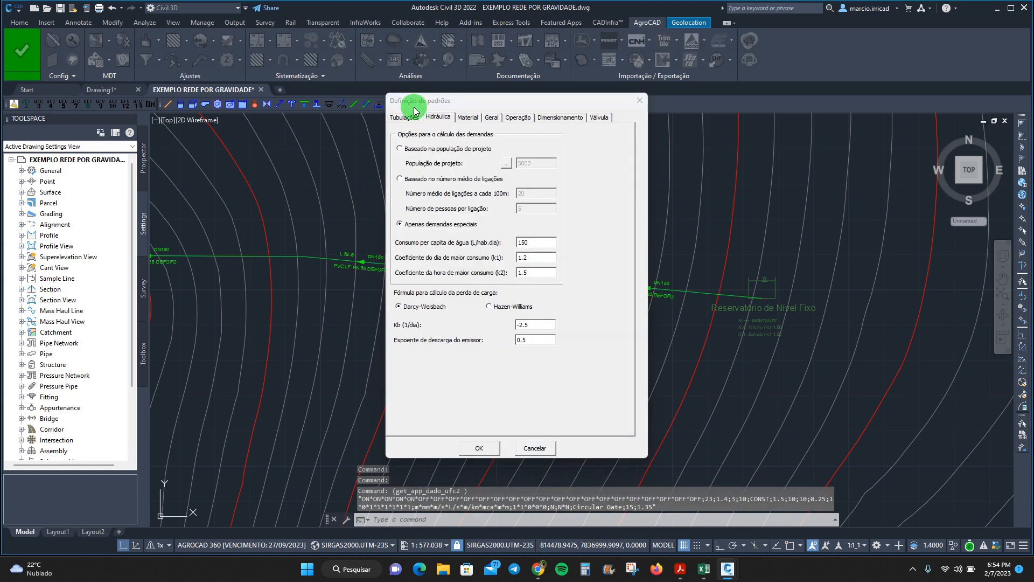
{"action": "left_click", "coordinate": [468, 118]}
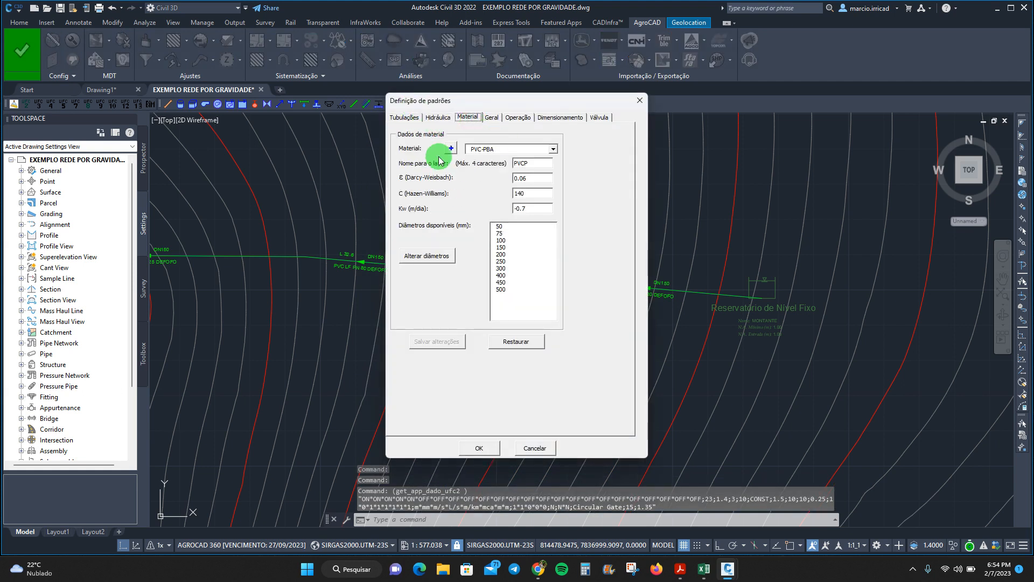
{"action": "left_click", "coordinate": [553, 148]}
{"action": "mouse_move", "coordinate": [553, 150]}
{"action": "left_mouse_down"}
{"action": "mouse_move", "coordinate": [552, 179]}
{"action": "mouse_move", "coordinate": [556, 167]}
{"action": "left_mouse_up"}
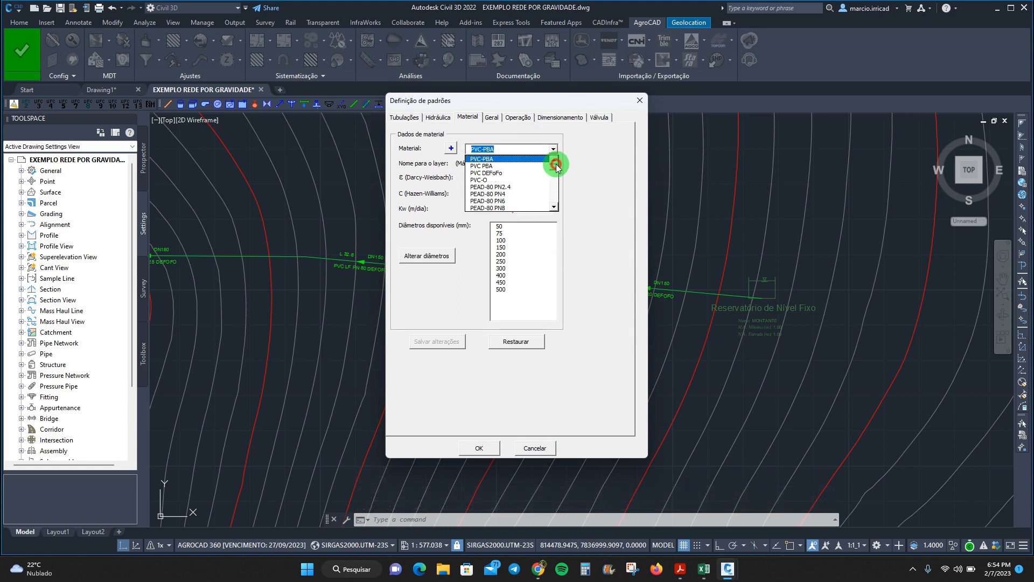
{"action": "left_click_drag", "start_coordinate": [557, 169], "coordinate": [556, 185]}
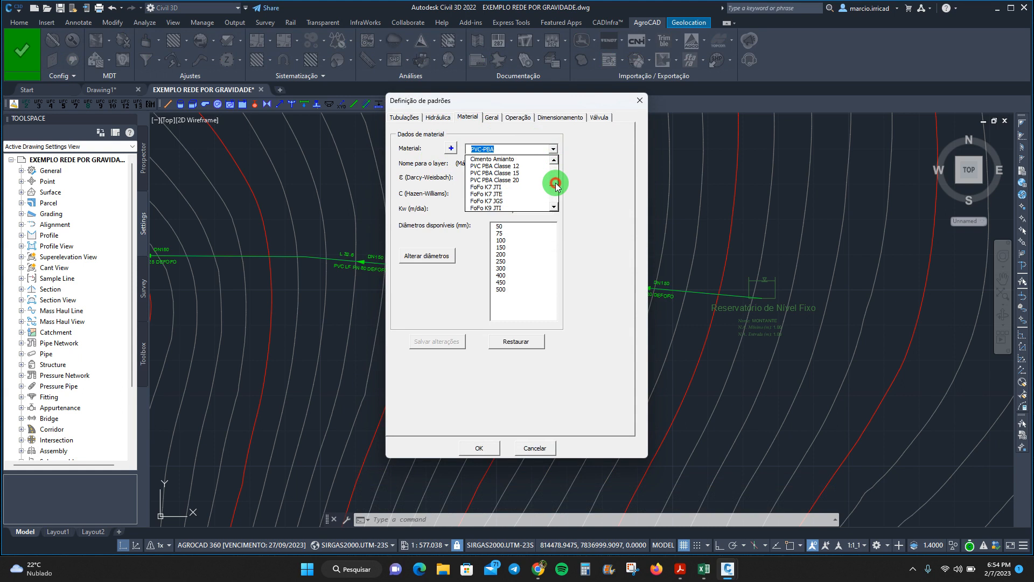
{"action": "left_click_drag", "start_coordinate": [556, 186], "coordinate": [573, 132]}
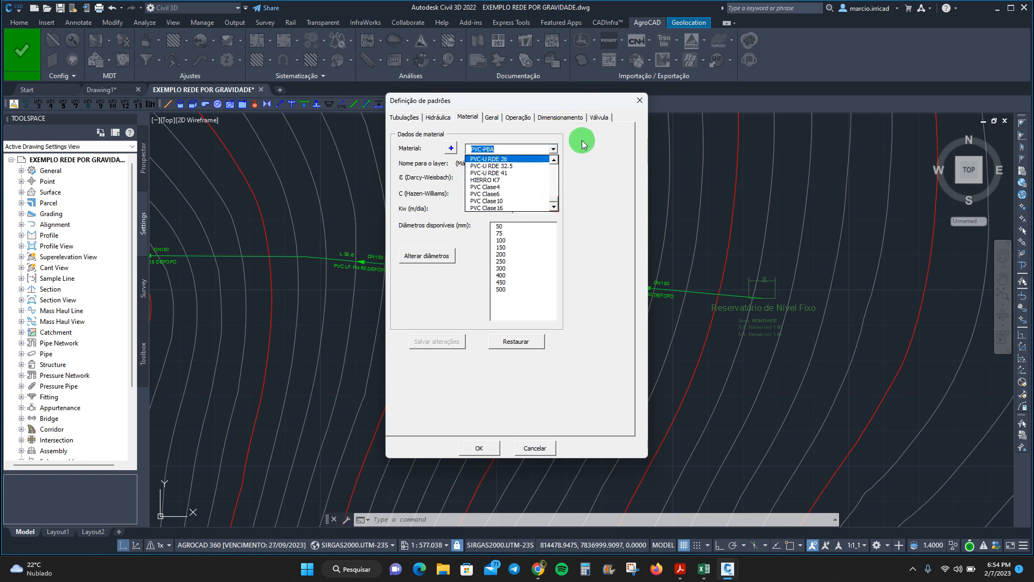
{"action": "left_click", "coordinate": [587, 147]}
{"action": "left_click", "coordinate": [640, 100]}
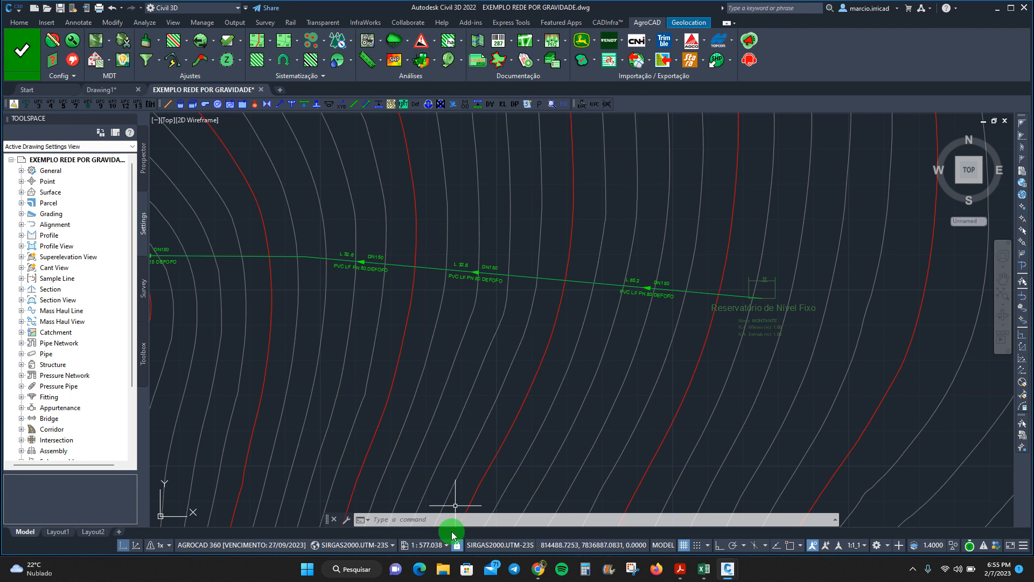
Switch to File Explorer and open the materiais_UFC6 text file from the UFC\UFC6 folder on drive C
{"action": "left_click", "coordinate": [443, 569]}
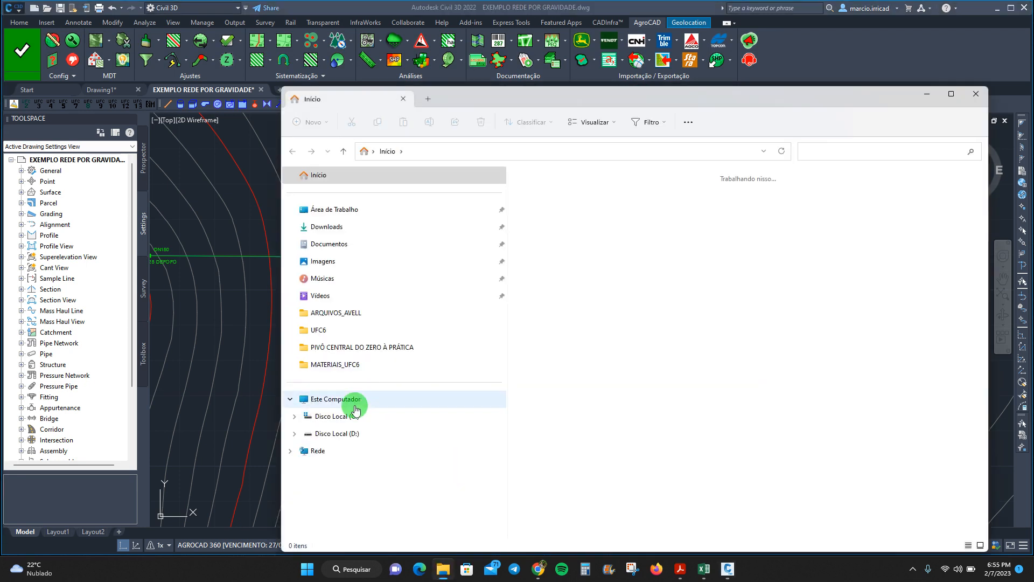
{"action": "left_click", "coordinate": [347, 416]}
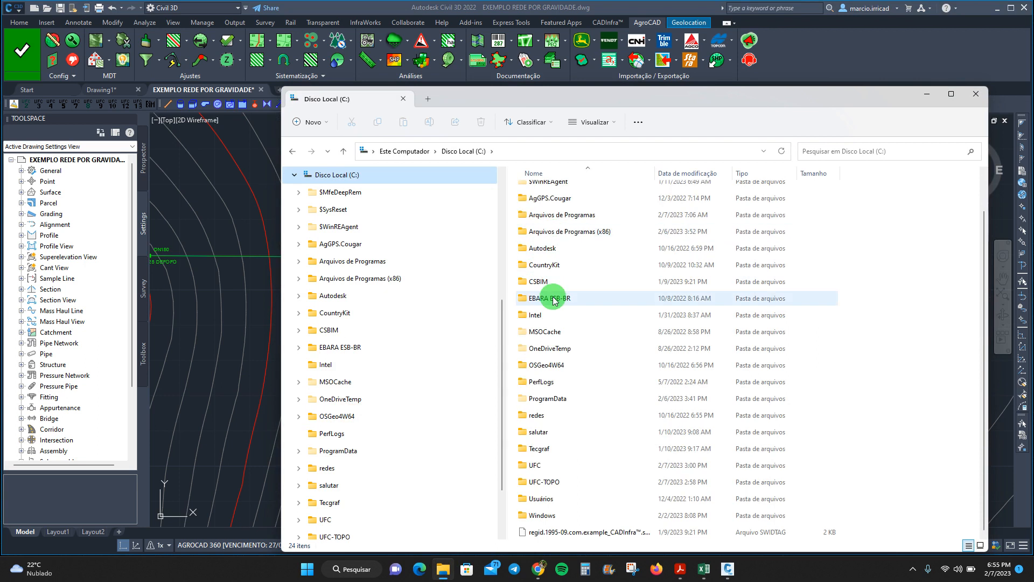
{"action": "double_click", "coordinate": [536, 465]}
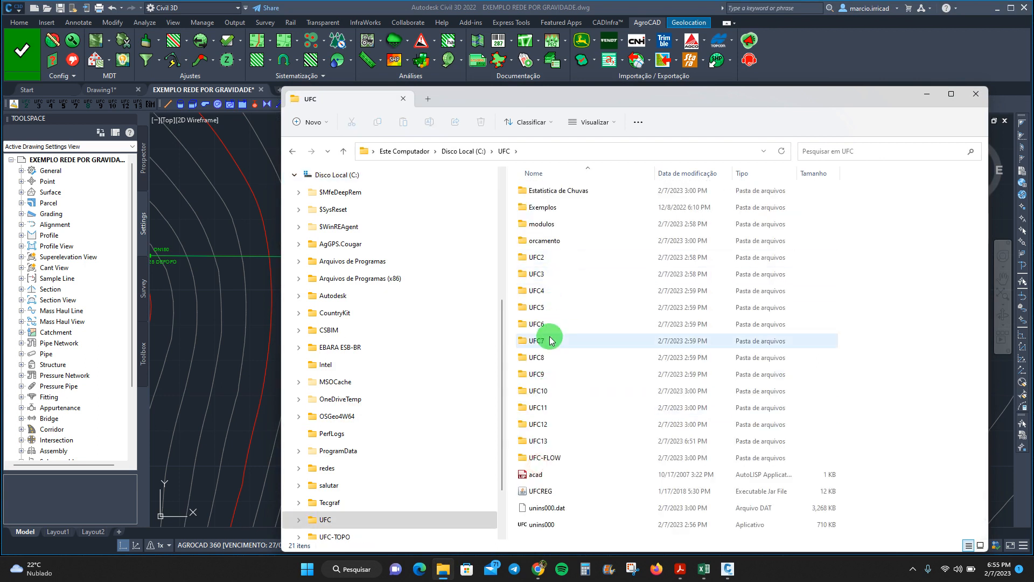
{"action": "double_click", "coordinate": [538, 324]}
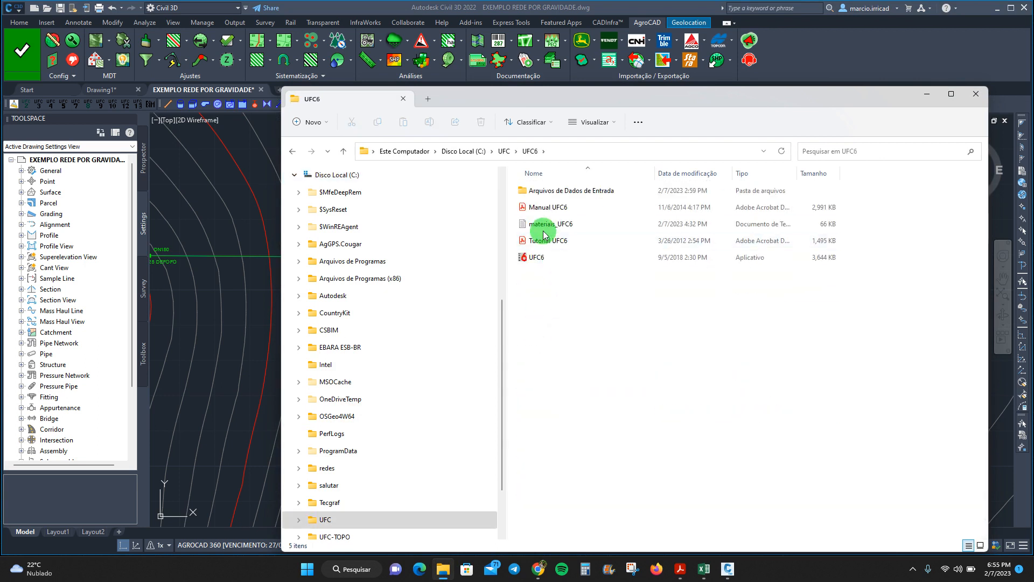
{"action": "double_click", "coordinate": [544, 226]}
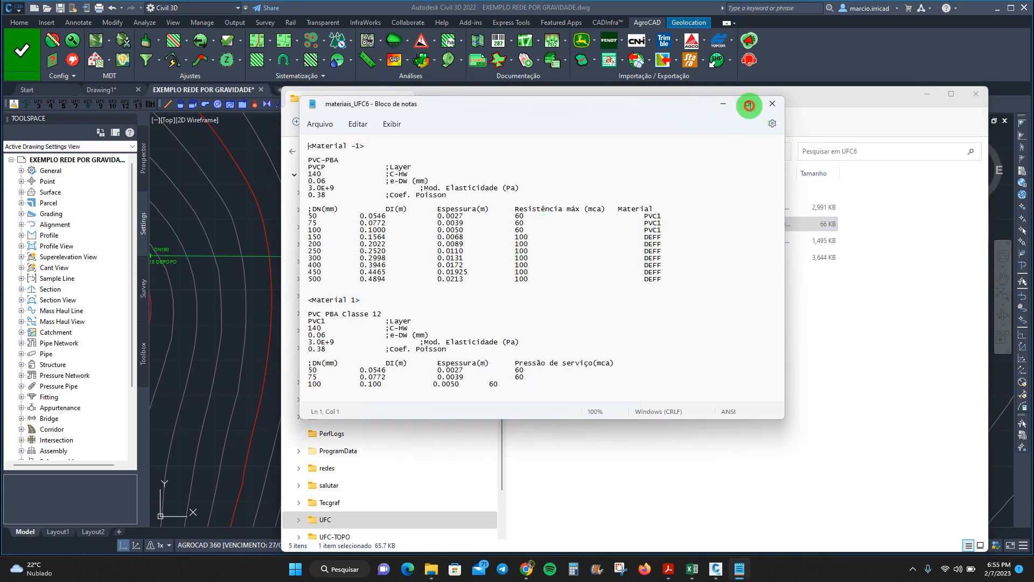
Maximize the text file and look through its material definitions from the first to the last entry
{"action": "left_click", "coordinate": [747, 104]}
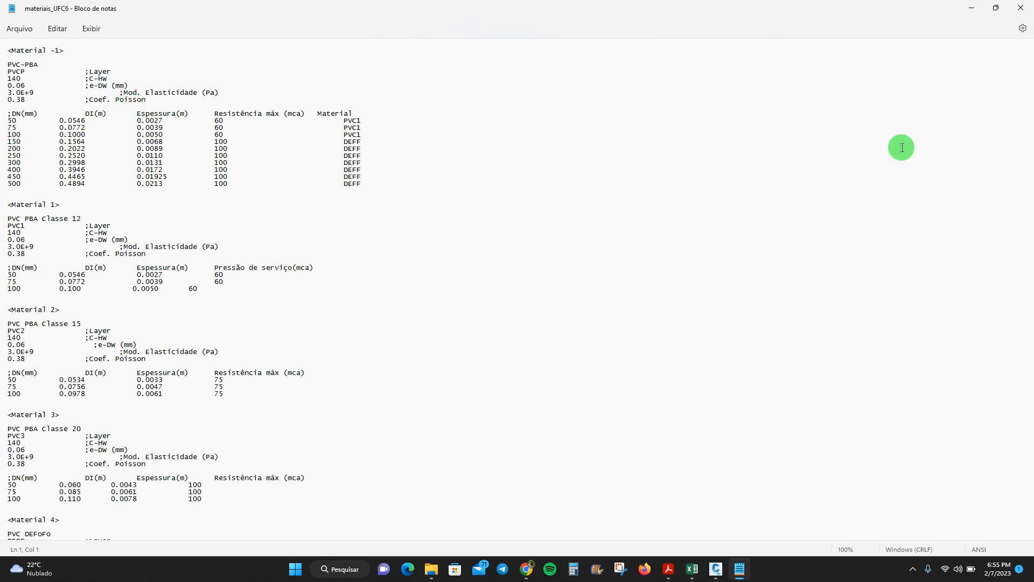
{"action": "left_click_drag", "start_coordinate": [1028, 86], "coordinate": [1002, 461]}
{"action": "left_click_drag", "start_coordinate": [1021, 416], "coordinate": [1022, 533]}
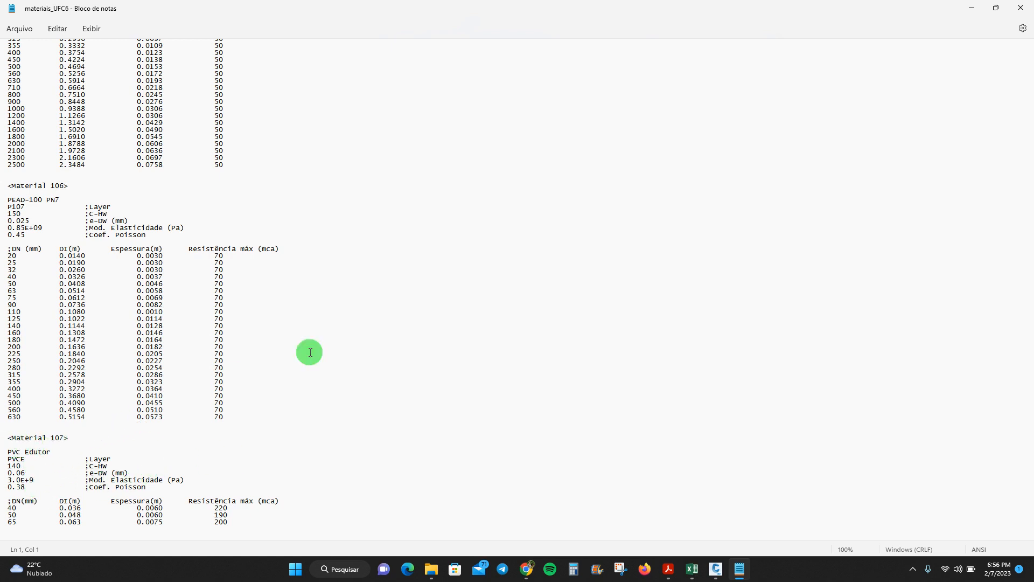
{"action": "scroll", "coordinate": [247, 334], "scroll_direction": "up", "scroll_amount": 2}
{"action": "scroll", "coordinate": [268, 291], "scroll_direction": "down", "scroll_amount": 2}
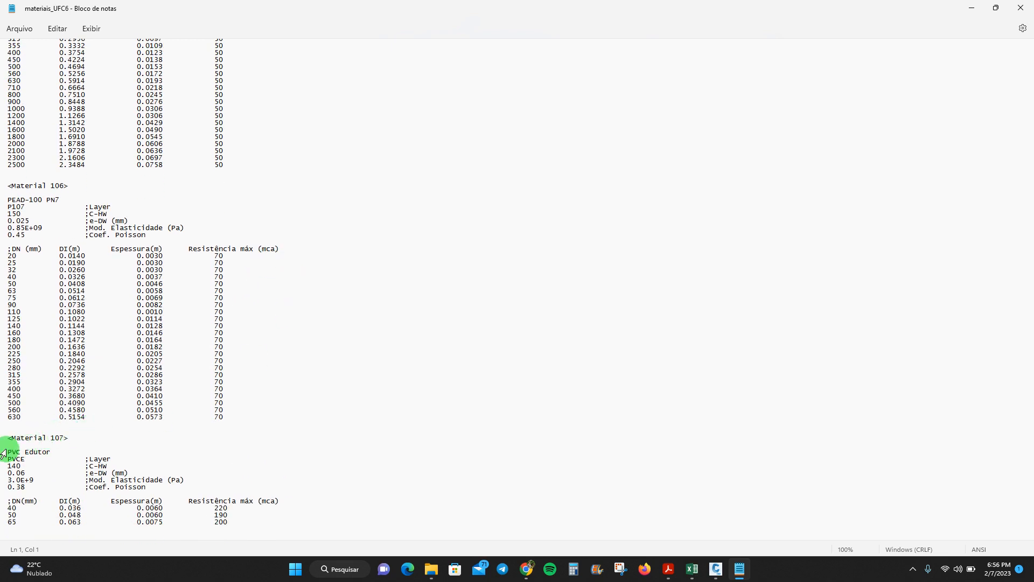
Restore the text file to a floating window and enlarge it with the Material 107 block in view
{"action": "left_click", "coordinate": [995, 10]}
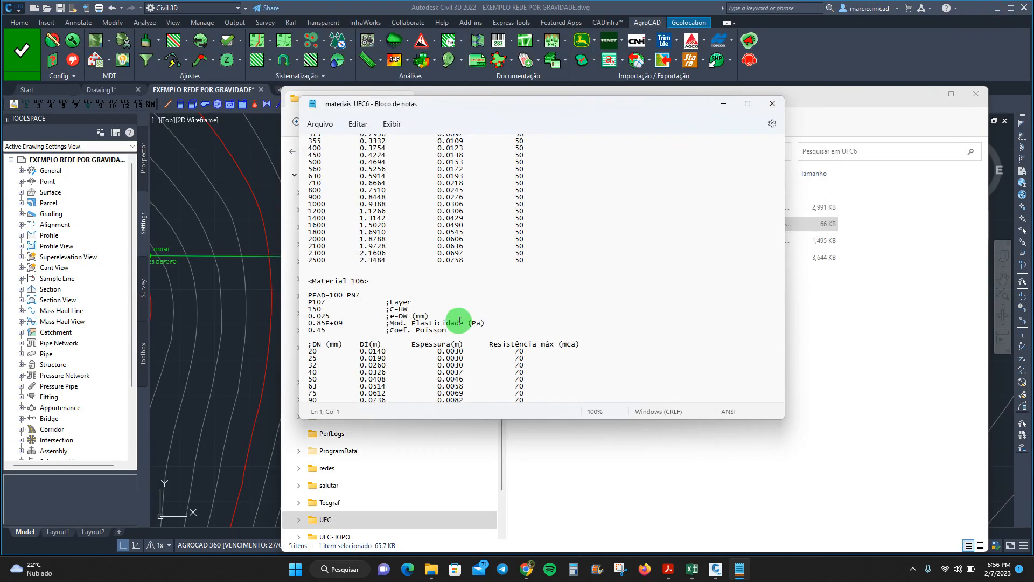
{"action": "scroll", "coordinate": [562, 322], "scroll_direction": "down", "scroll_amount": 6}
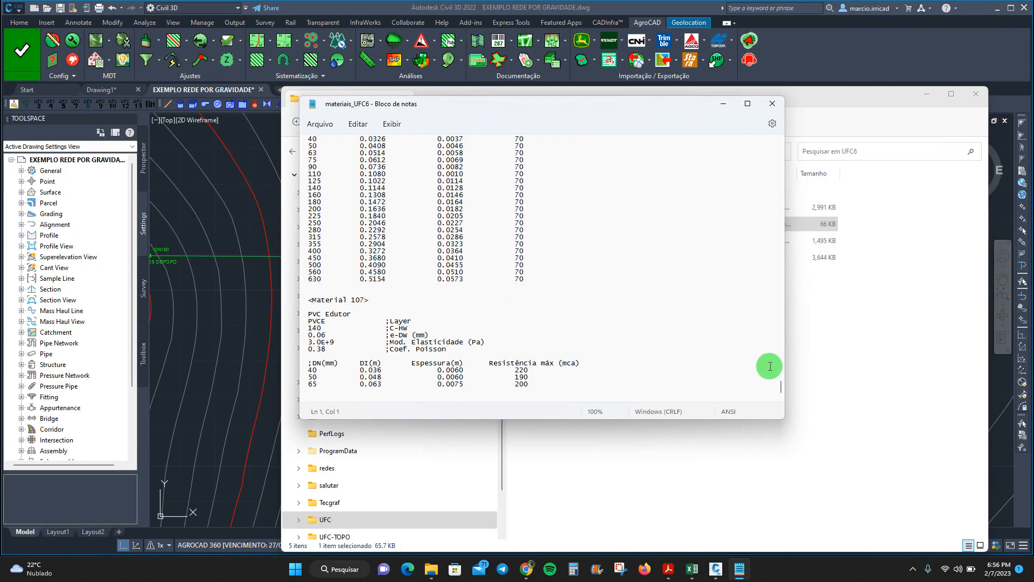
{"action": "left_click_drag", "start_coordinate": [782, 408], "coordinate": [897, 473]}
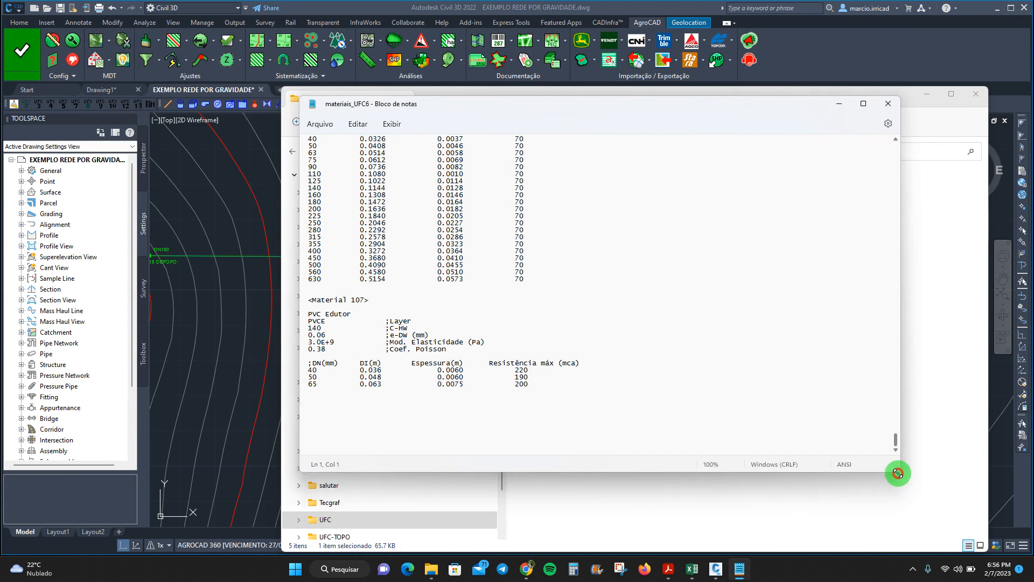
Examine the header and extent of the Material 107 block, from its heading to its last diameter row
{"action": "triple_click", "coordinate": [312, 298]}
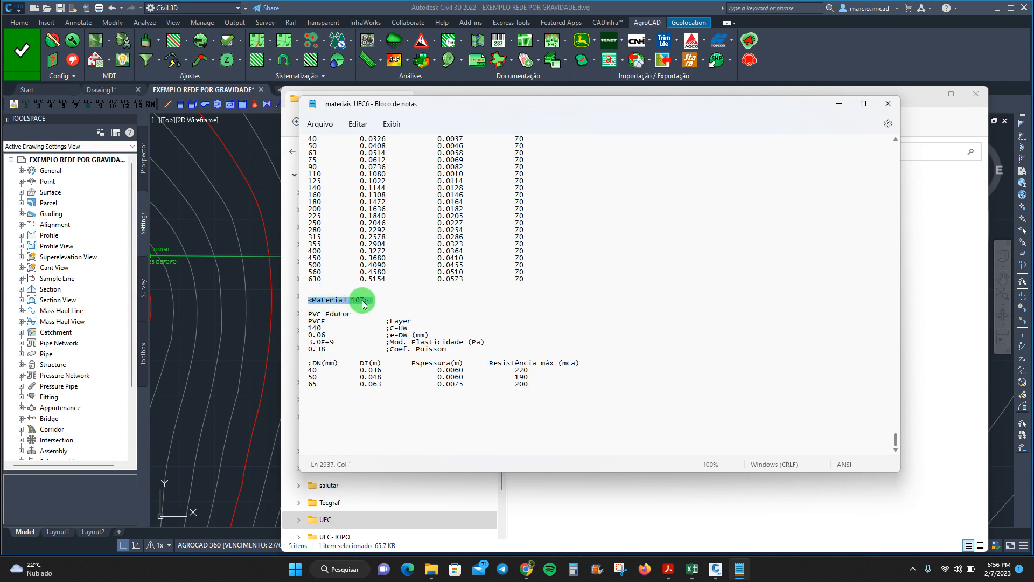
{"action": "scroll", "coordinate": [363, 301], "scroll_direction": "up", "scroll_amount": 5}
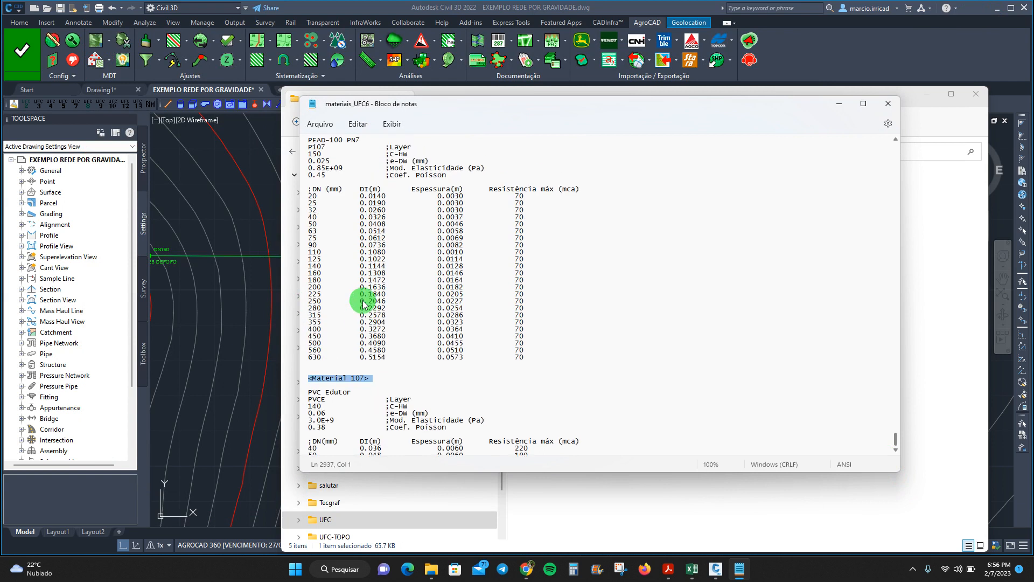
{"action": "scroll", "coordinate": [371, 312], "scroll_direction": "down", "scroll_amount": 3}
{"action": "left_click", "coordinate": [394, 358]}
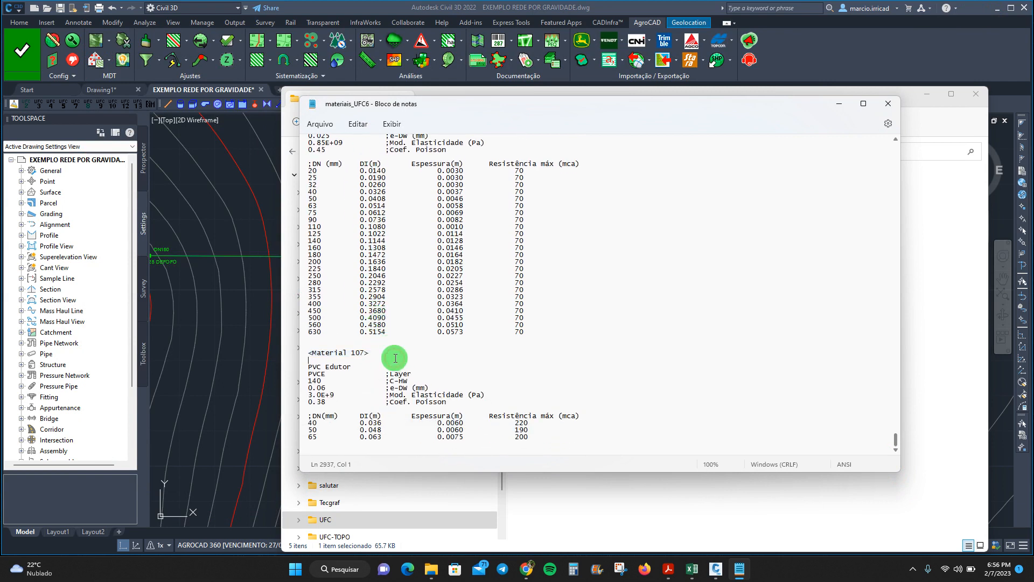
{"action": "left_click", "coordinate": [534, 436]}
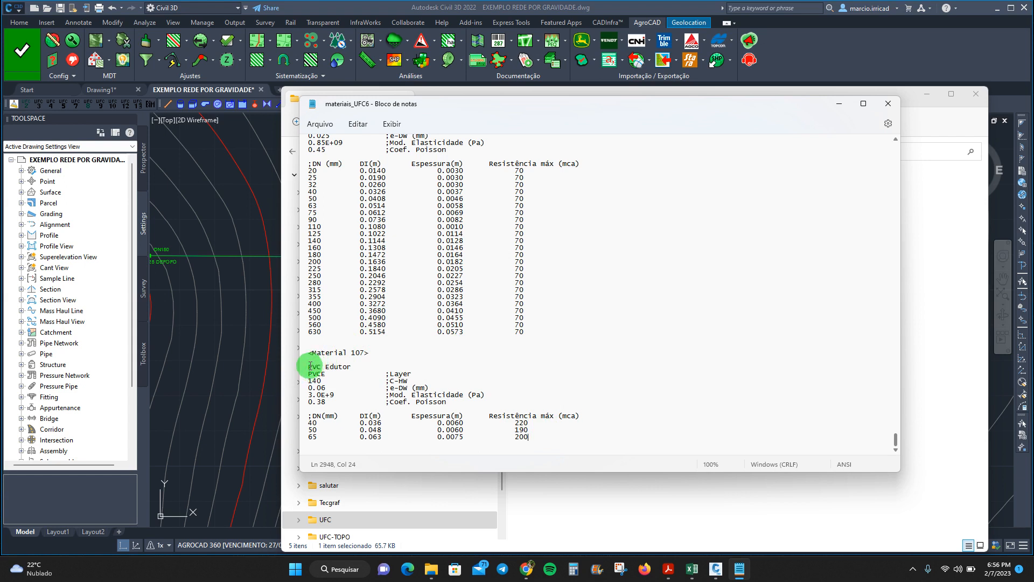
Examine the name line PVC Edutor under the Material 107 heading and compare it with the Material 106 block
{"action": "left_click_drag", "start_coordinate": [309, 365], "coordinate": [350, 364]}
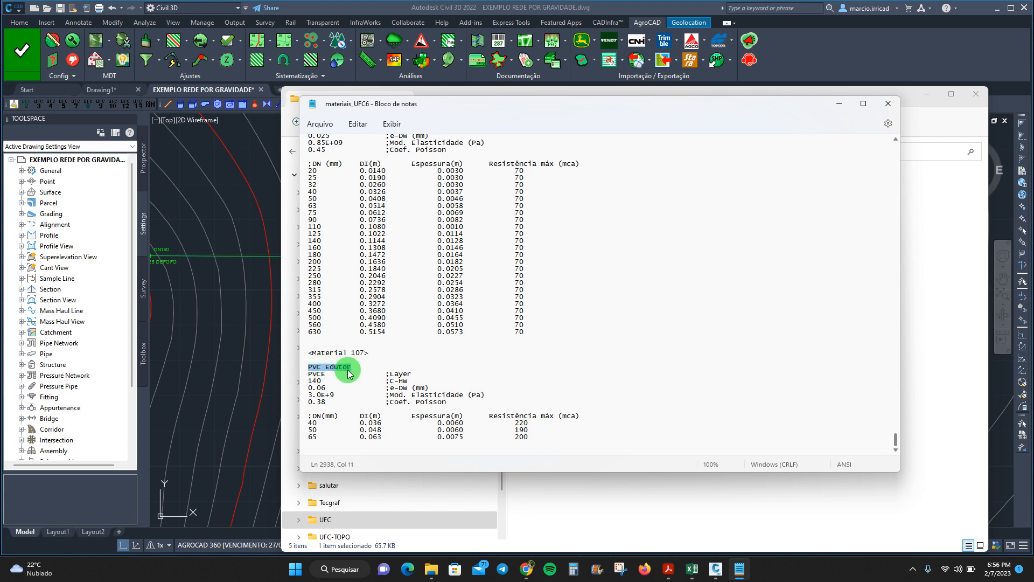
{"action": "scroll", "coordinate": [397, 330], "scroll_direction": "up", "scroll_amount": 4}
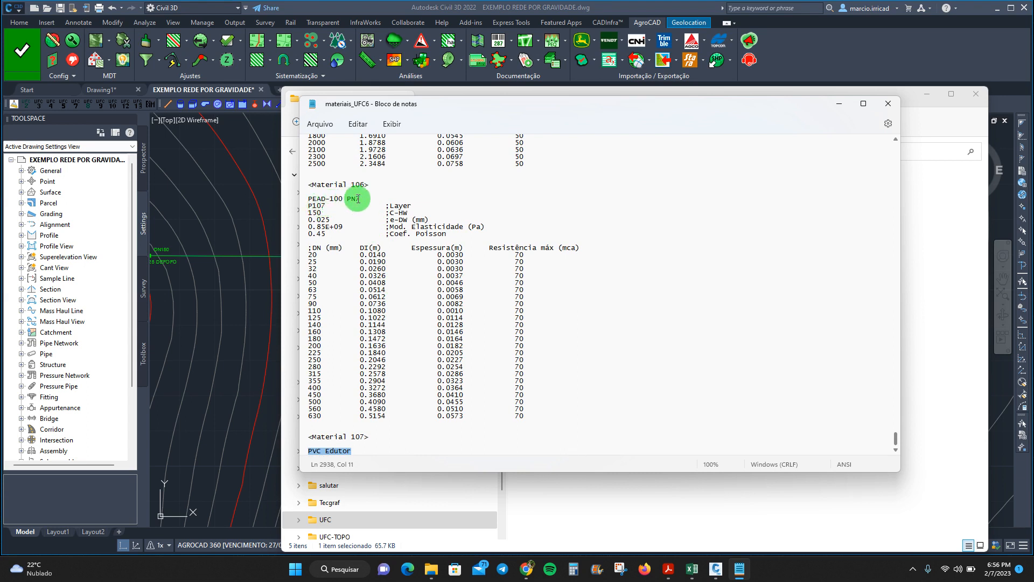
{"action": "scroll", "coordinate": [377, 215], "scroll_direction": "down", "scroll_amount": 4}
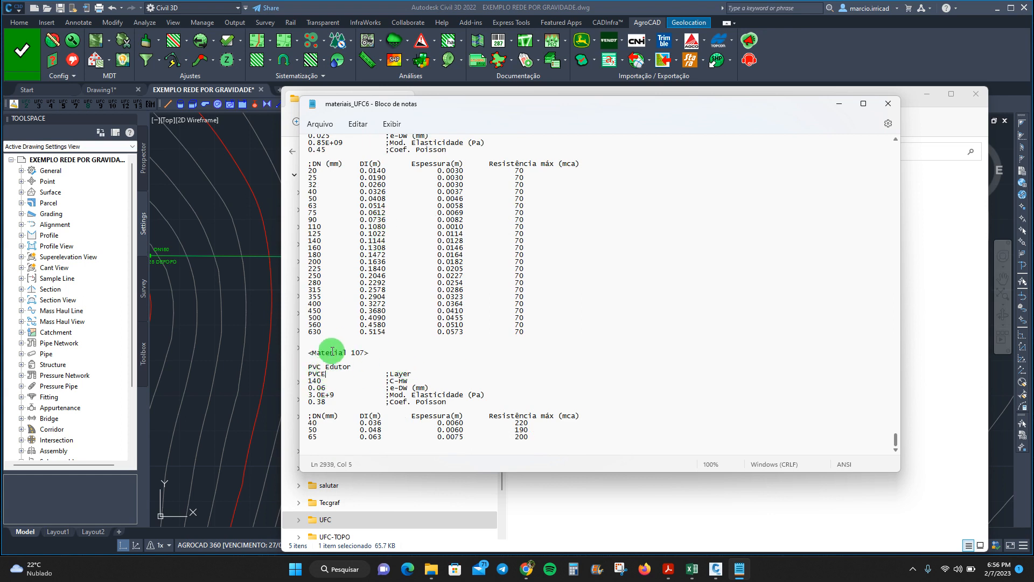
{"action": "left_click_drag", "start_coordinate": [310, 353], "coordinate": [369, 353]}
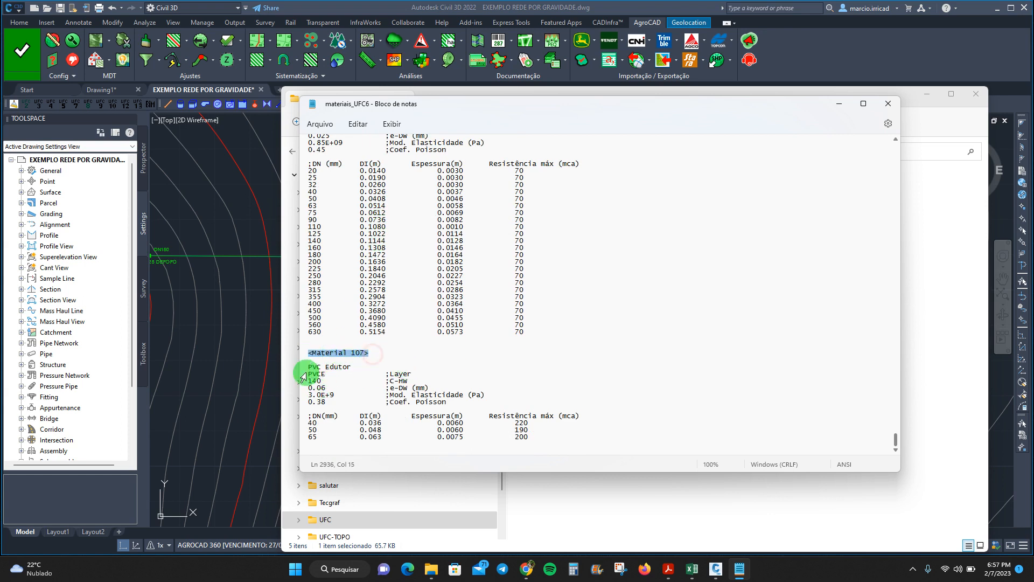
{"action": "left_click_drag", "start_coordinate": [309, 367], "coordinate": [350, 367]}
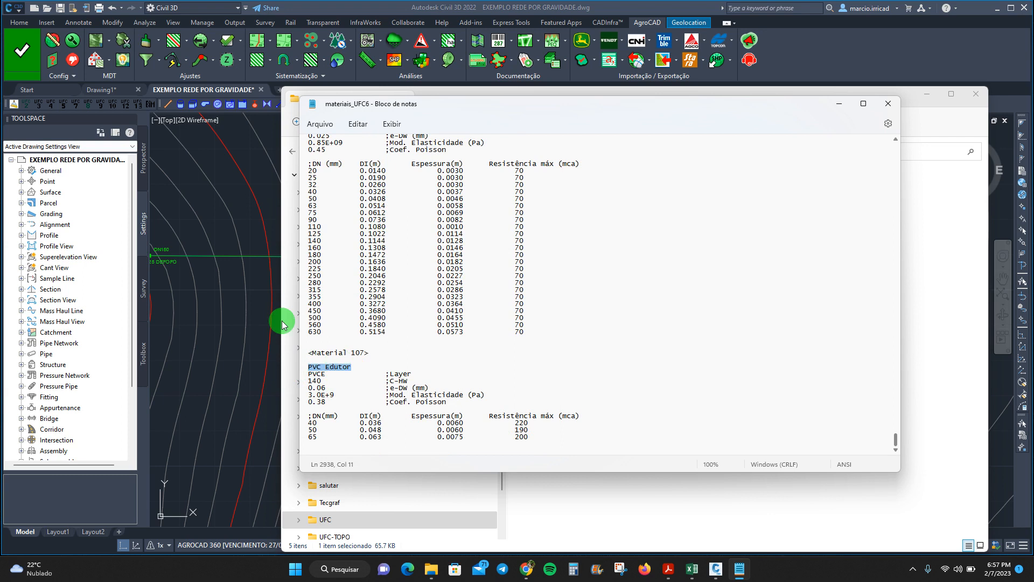
Inspect the pipe material labels in the Civil 3D drawing and the PVCE layer code of Material 107 in the text file
{"action": "left_click", "coordinate": [237, 263]}
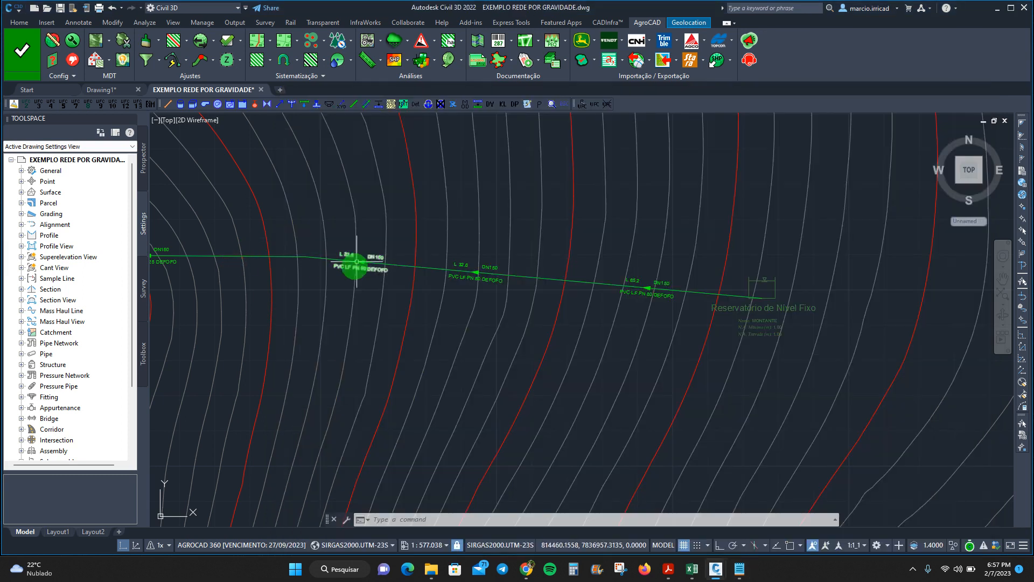
{"action": "scroll", "coordinate": [350, 260], "scroll_direction": "up", "scroll_amount": 5}
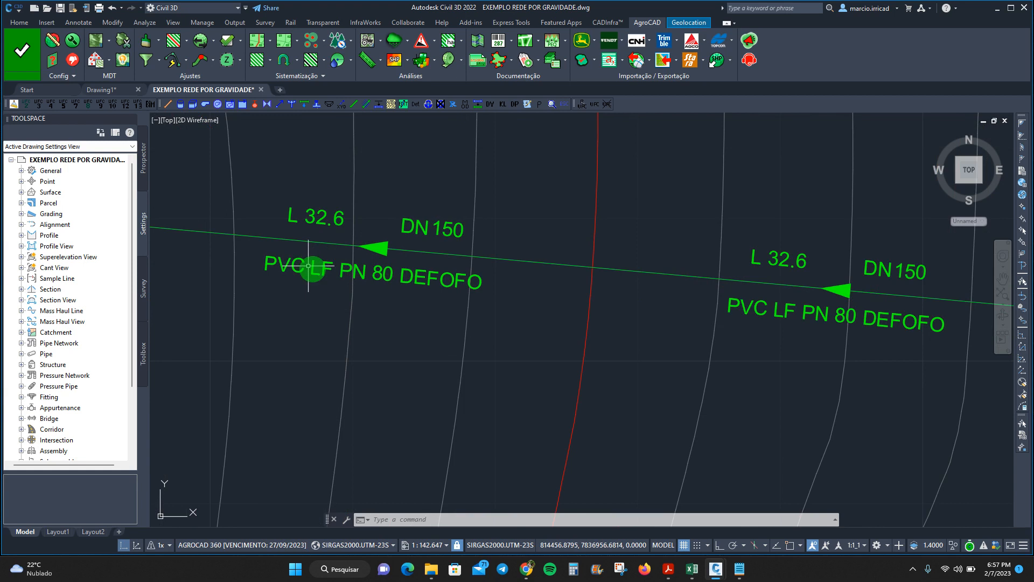
{"action": "left_click", "coordinate": [740, 569]}
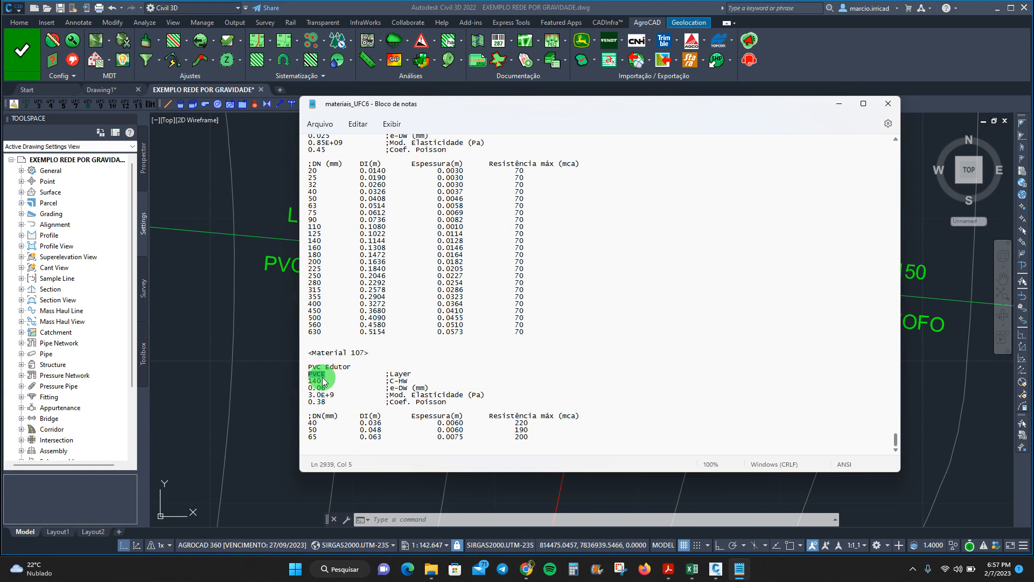
{"action": "mouse_move", "coordinate": [327, 376]}
{"action": "left_mouse_down"}
{"action": "mouse_move", "coordinate": [315, 384]}
{"action": "mouse_move", "coordinate": [306, 375]}
{"action": "mouse_move", "coordinate": [323, 377]}
{"action": "left_mouse_up"}
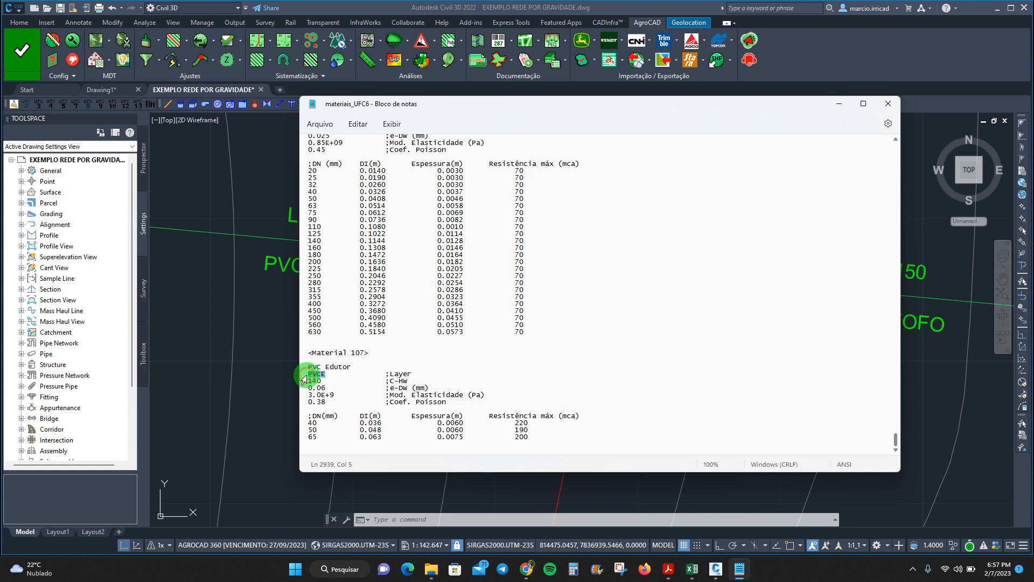
{"action": "double_click", "coordinate": [325, 376]}
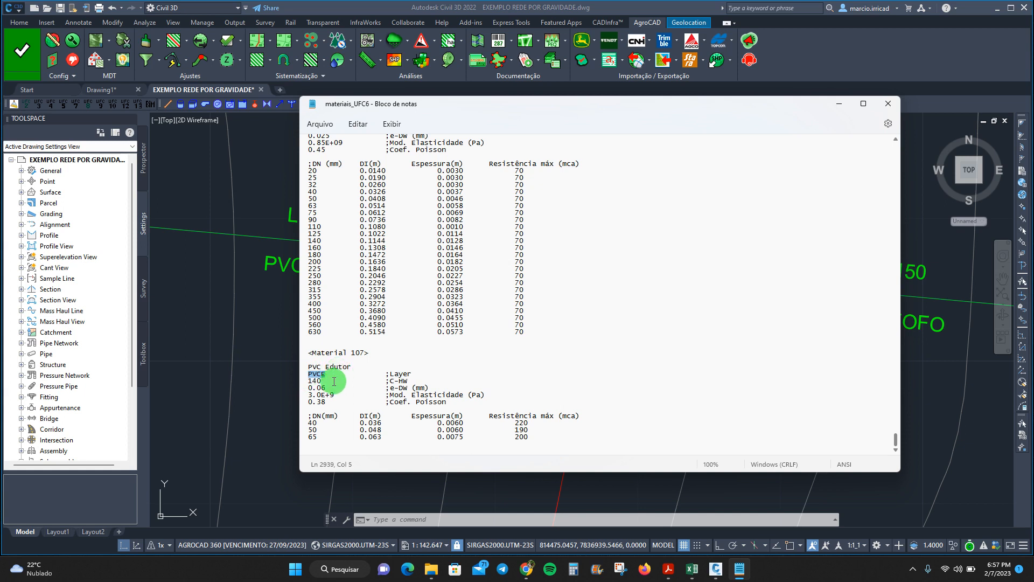
Compare the PVC Edutor name and PVCE layer lines of Material 107 with the pipe material label in the Civil 3D drawing
{"action": "left_click_drag", "start_coordinate": [326, 374], "coordinate": [309, 377]}
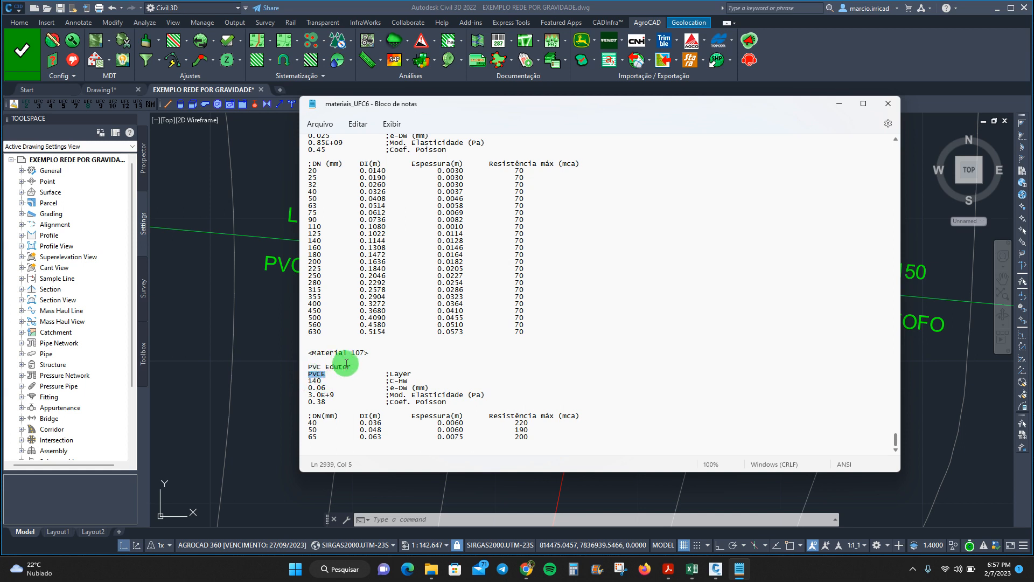
{"action": "double_click", "coordinate": [323, 367]}
{"action": "left_click_drag", "start_coordinate": [322, 366], "coordinate": [308, 367]}
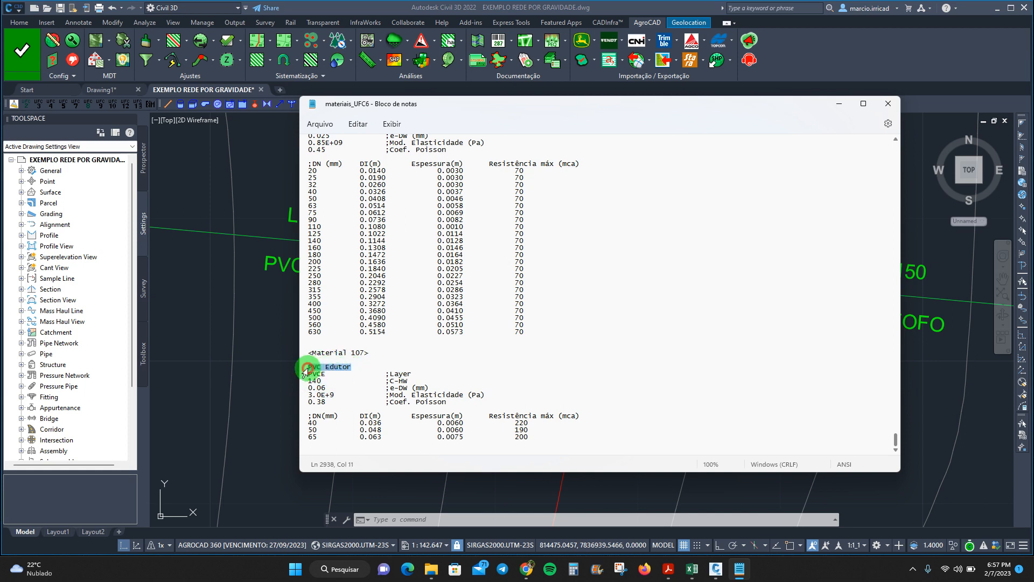
{"action": "double_click", "coordinate": [314, 377]}
{"action": "double_click", "coordinate": [309, 377]}
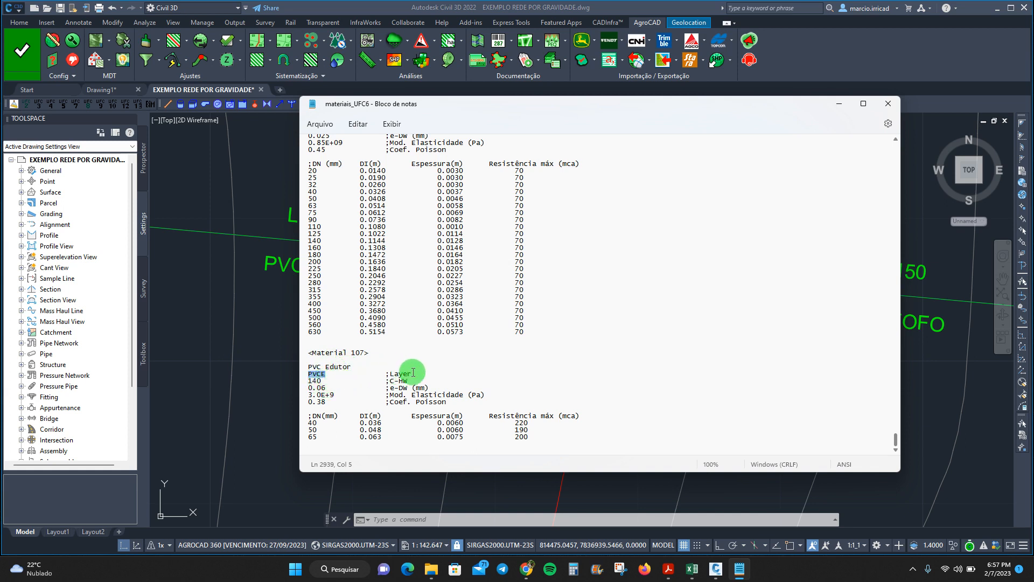
{"action": "left_click_drag", "start_coordinate": [414, 373], "coordinate": [381, 372]}
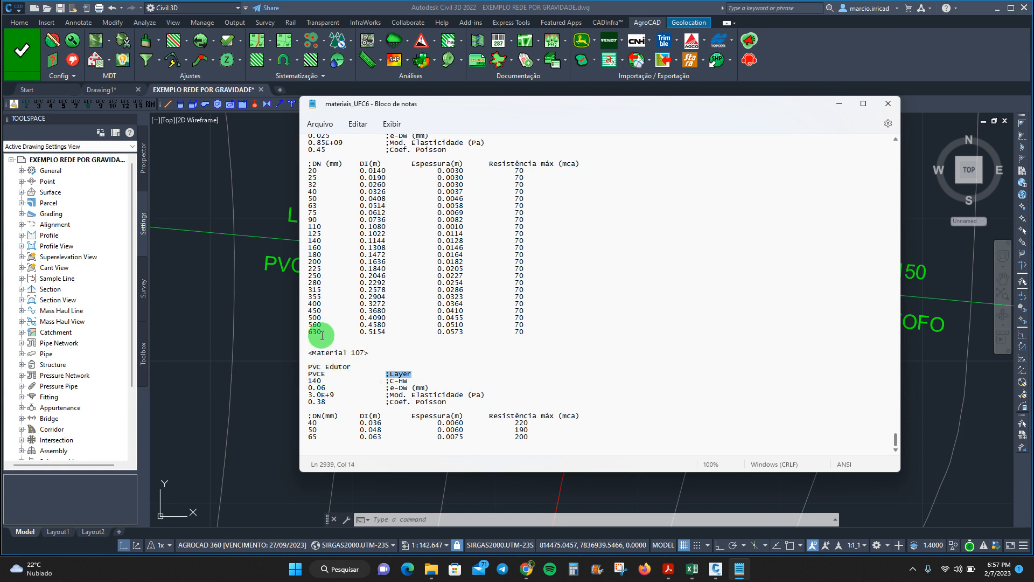
{"action": "left_click", "coordinate": [267, 277]}
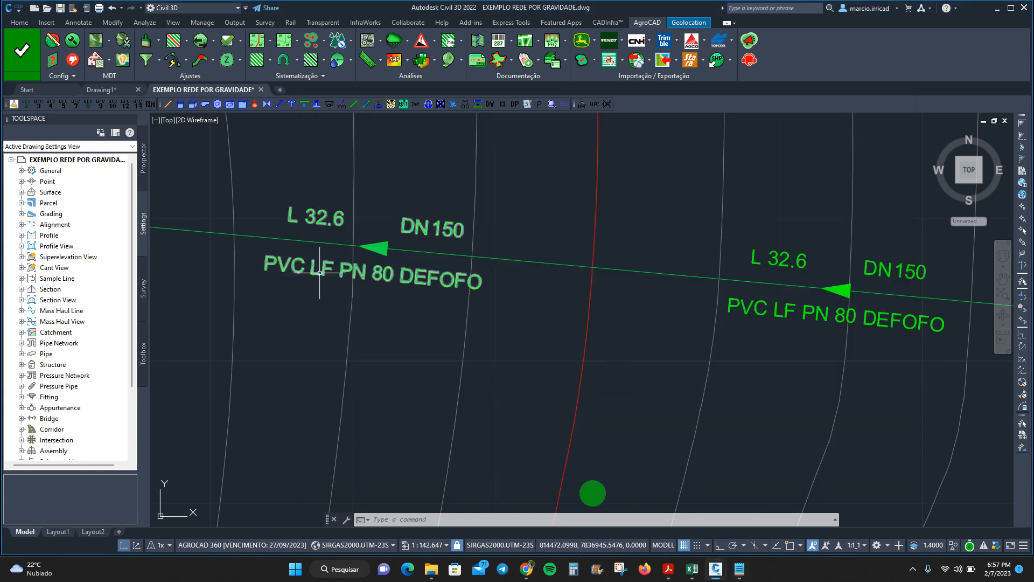
Return to the text file and examine the property lines and DN(mm) rows of the Material 107 block
{"action": "left_click", "coordinate": [740, 574]}
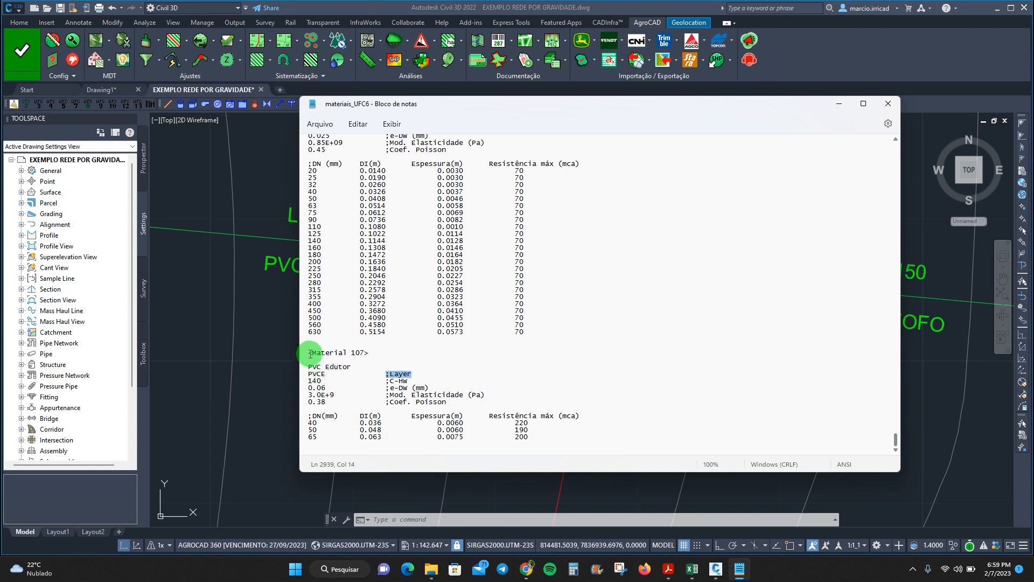
{"action": "left_click_drag", "start_coordinate": [311, 353], "coordinate": [485, 401]}
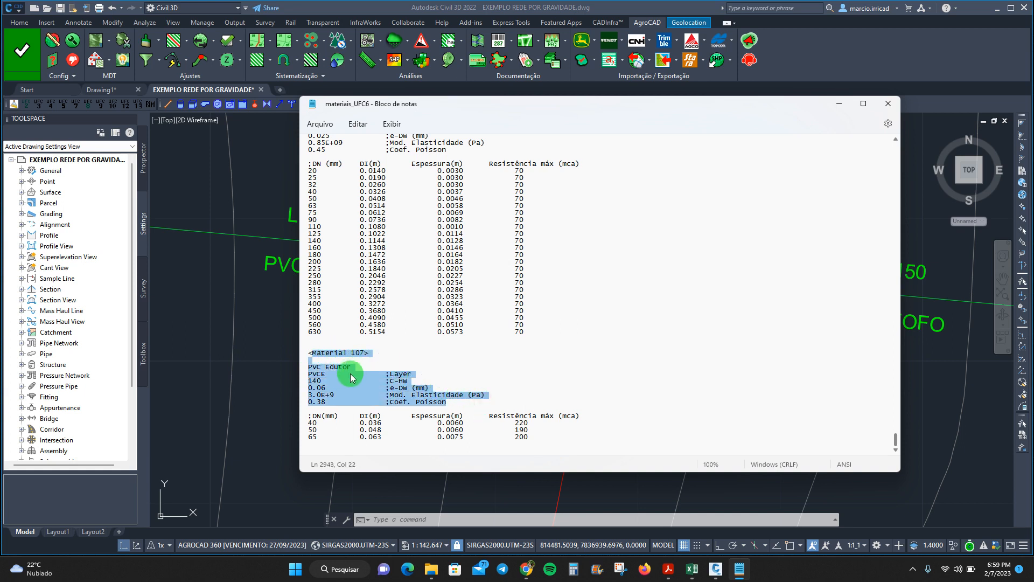
{"action": "left_click", "coordinate": [331, 425]}
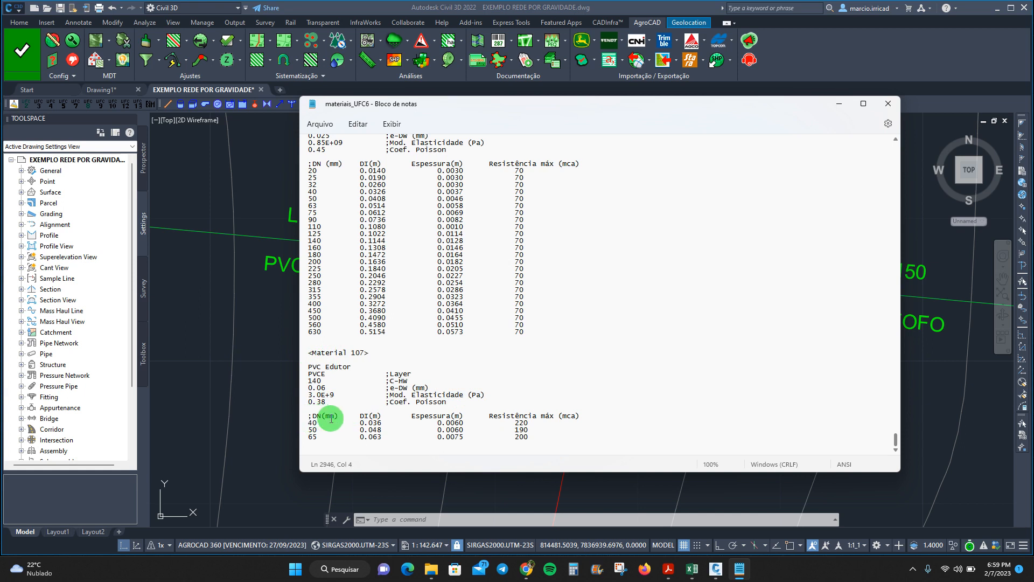
{"action": "left_click", "coordinate": [318, 424]}
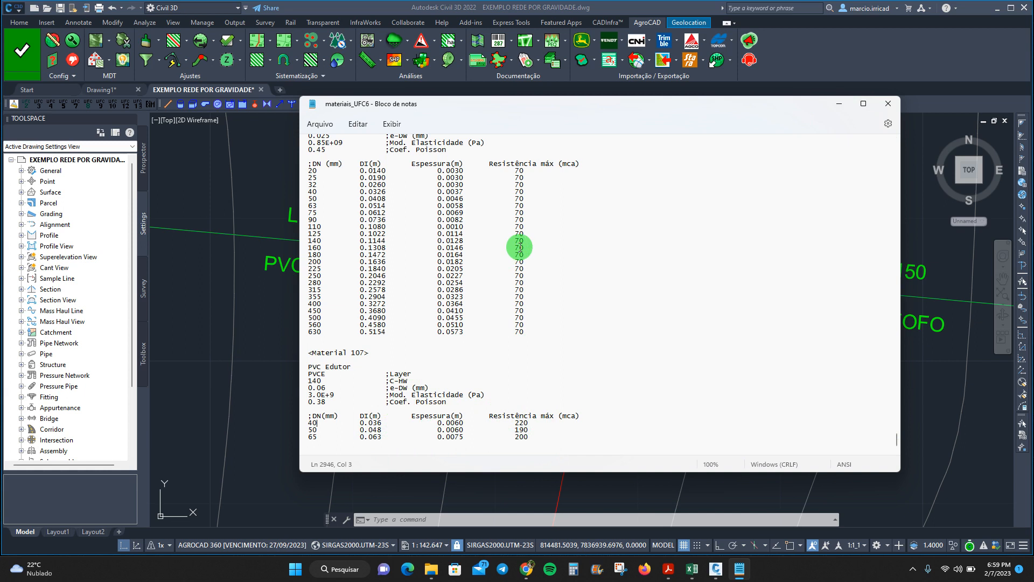
Close the text file and select materiais_UFC6 in the UFC6 folder in File Explorer
{"action": "left_click", "coordinate": [886, 103]}
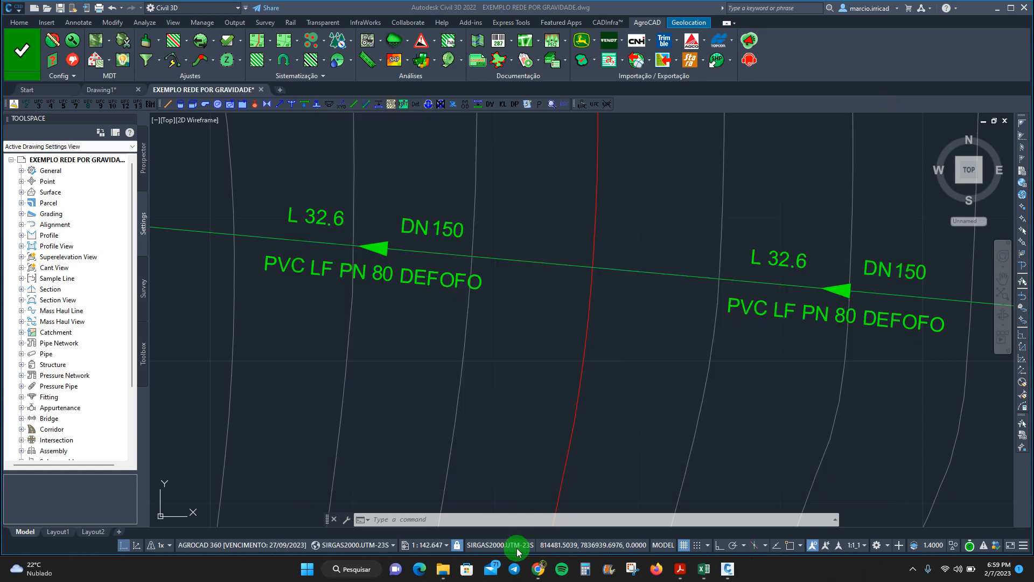
{"action": "left_click", "coordinate": [442, 568]}
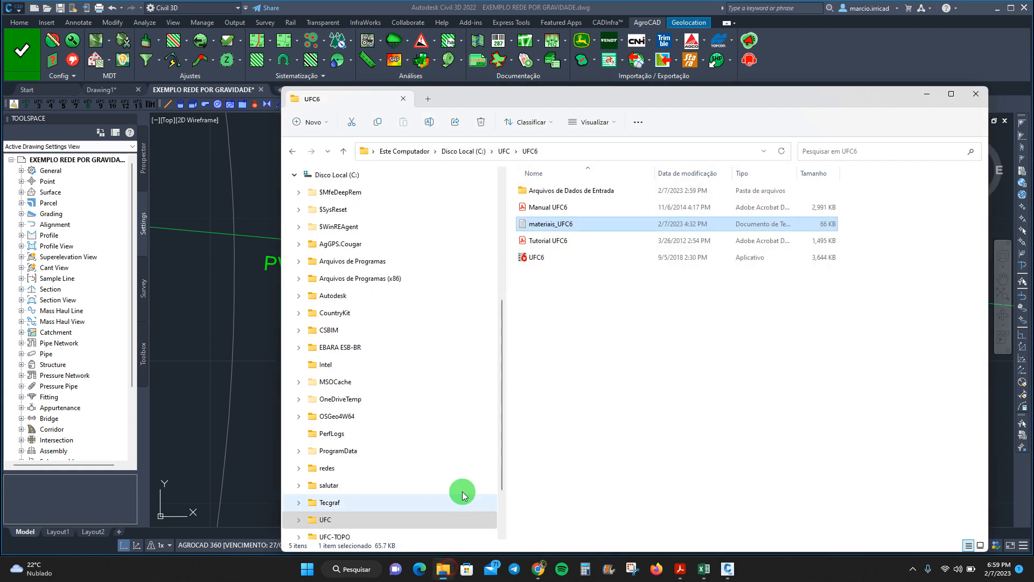
{"action": "right_click", "coordinate": [551, 227]}
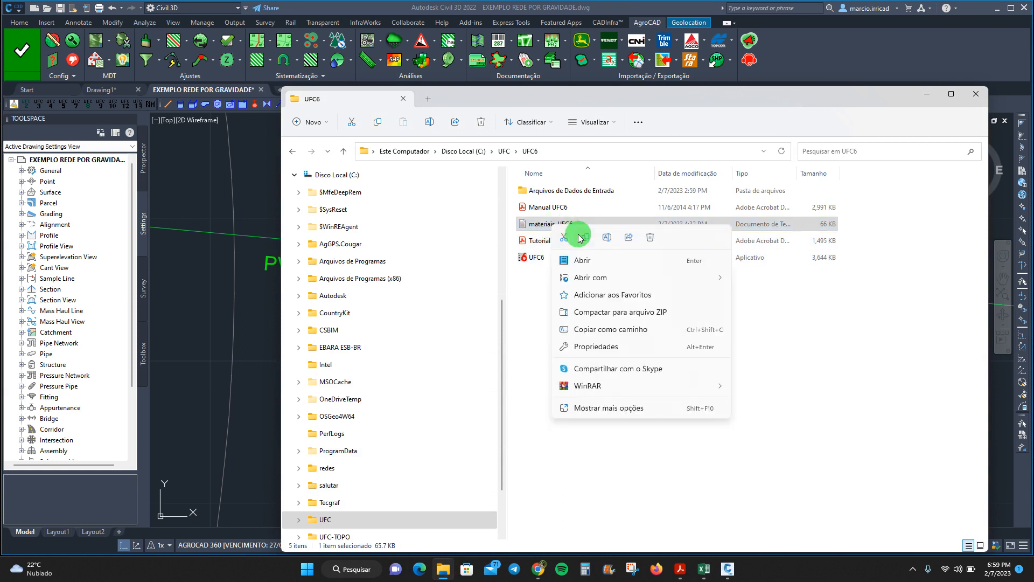
{"action": "left_click", "coordinate": [752, 346]}
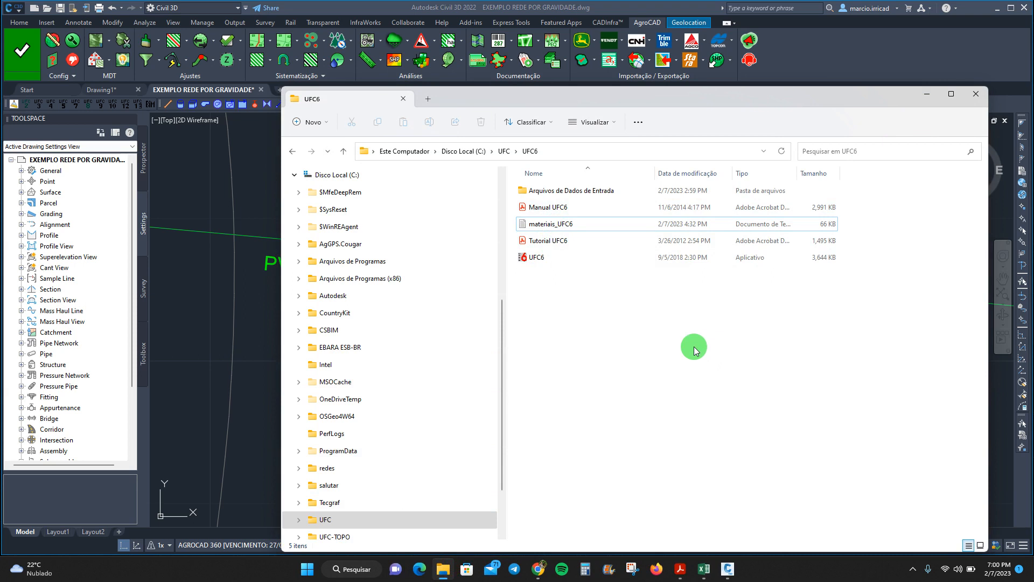
{"action": "left_click", "coordinate": [555, 229]}
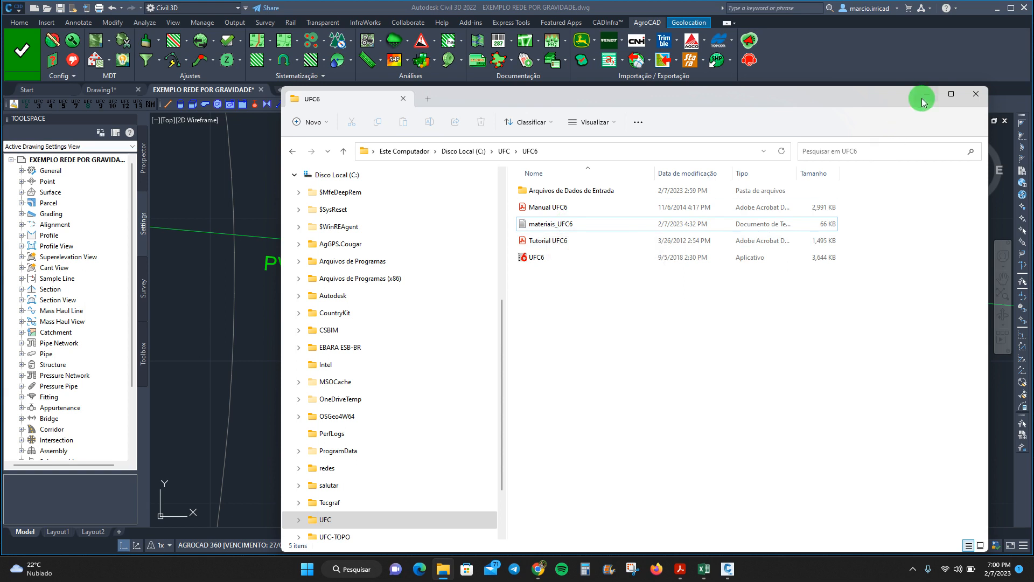
{"action": "left_click", "coordinate": [582, 228]}
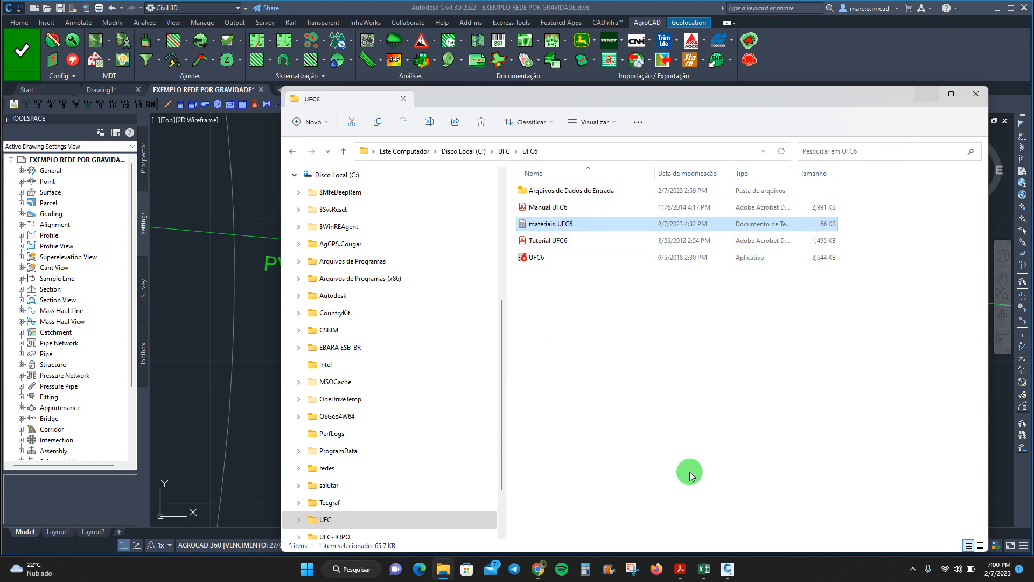
Switch to the TUBO DEFOFO MAIS PN 160 JEI datasheet in Acrobat Reader and examine its heading and DN (mm) list
{"action": "mouse_move", "coordinate": [680, 569]}
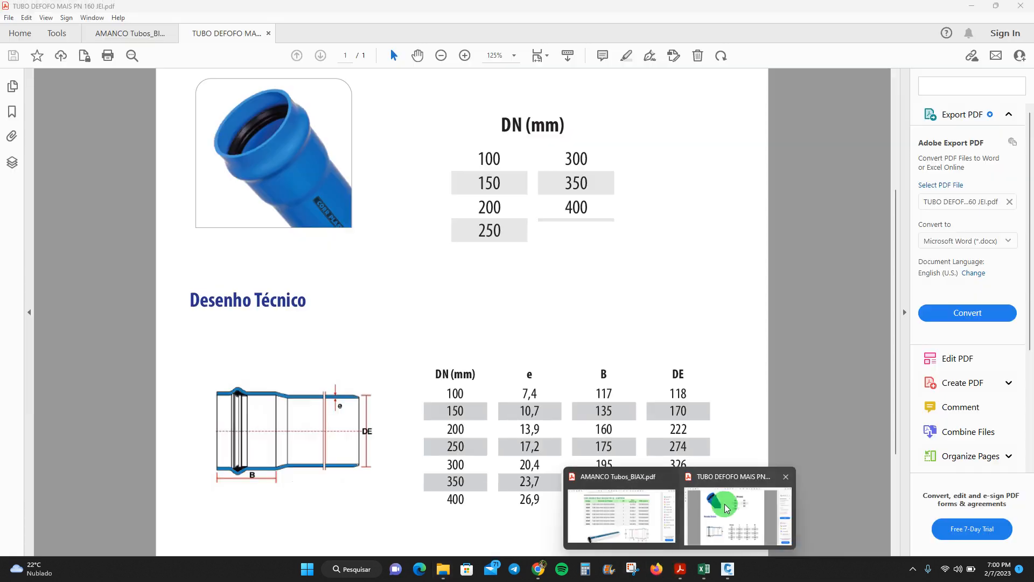
{"action": "left_click", "coordinate": [725, 504]}
{"action": "scroll", "coordinate": [474, 329], "scroll_direction": "up", "scroll_amount": 3}
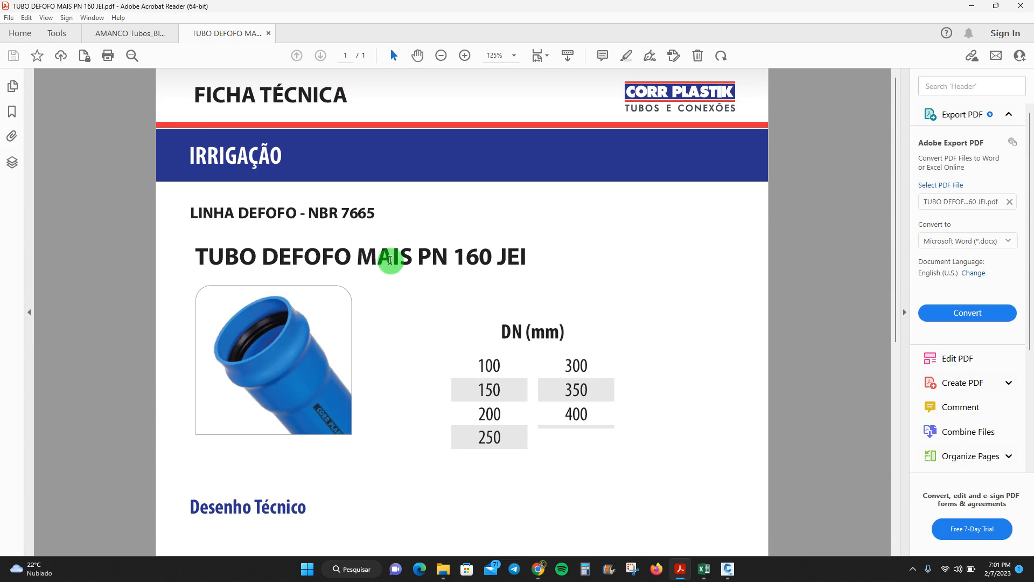
{"action": "scroll", "coordinate": [379, 237], "scroll_direction": "down", "scroll_amount": 2}
{"action": "scroll", "coordinate": [379, 237], "scroll_direction": "up", "scroll_amount": 2}
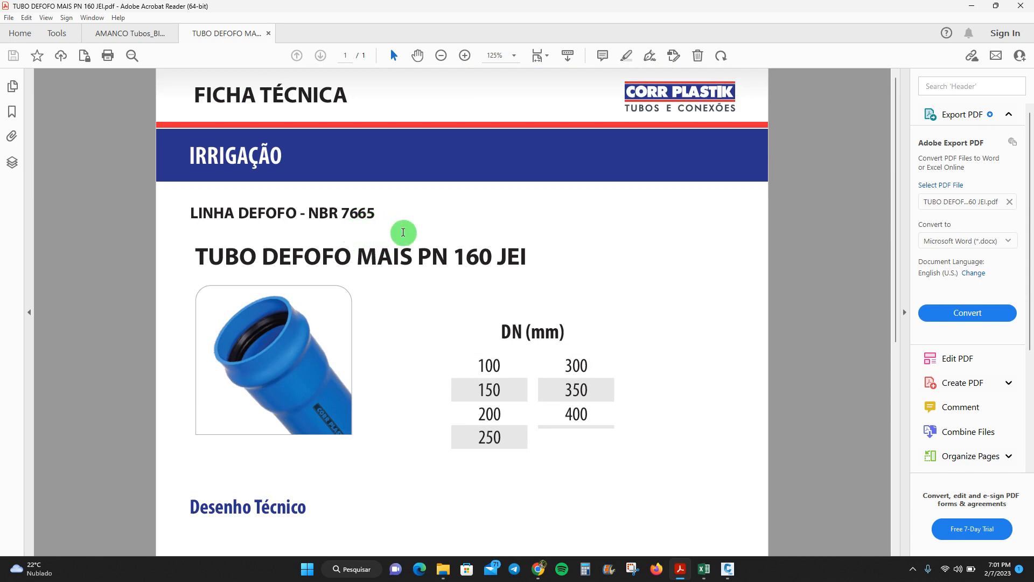
{"action": "scroll", "coordinate": [377, 271], "scroll_direction": "down", "scroll_amount": 1}
{"action": "scroll", "coordinate": [377, 272], "scroll_direction": "down", "scroll_amount": 2}
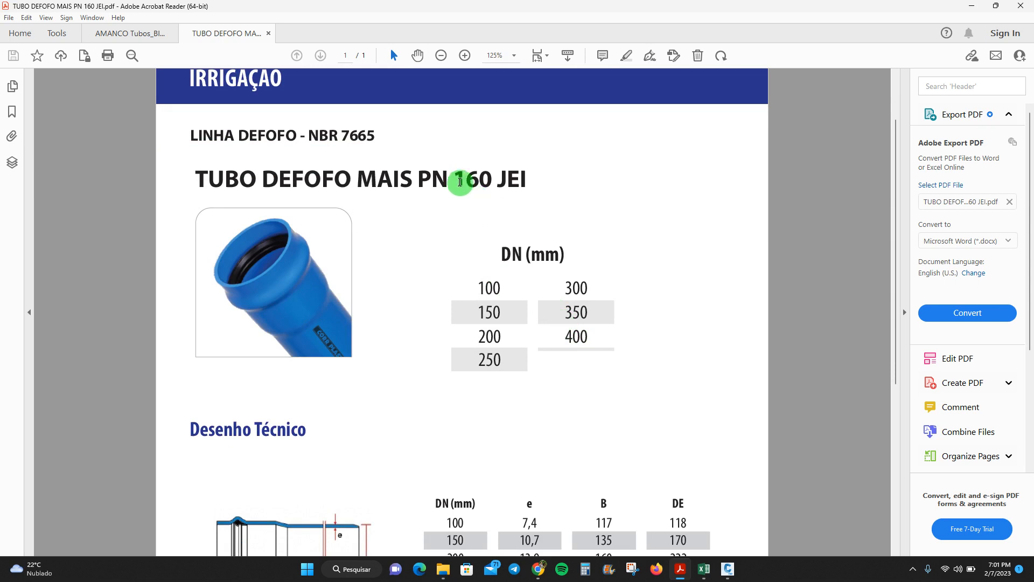
Examine the pressure class in the datasheet title and the DN, e, B and DE dimension table under Desenho Técnico
{"action": "left_click_drag", "start_coordinate": [463, 179], "coordinate": [482, 174]}
{"action": "left_click", "coordinate": [464, 191]}
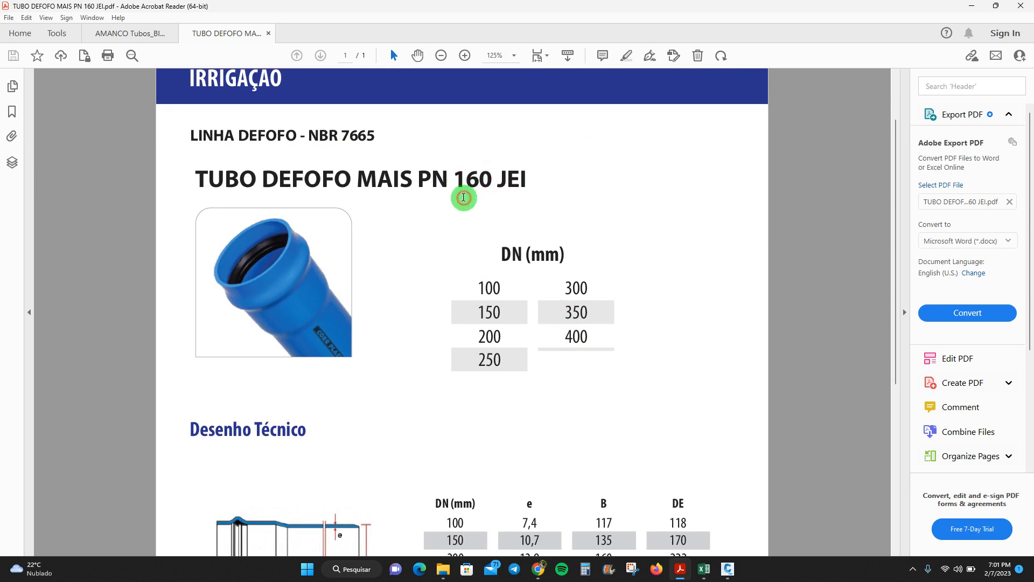
{"action": "scroll", "coordinate": [403, 221], "scroll_direction": "down", "scroll_amount": 2}
{"action": "scroll", "coordinate": [403, 220], "scroll_direction": "down", "scroll_amount": 2}
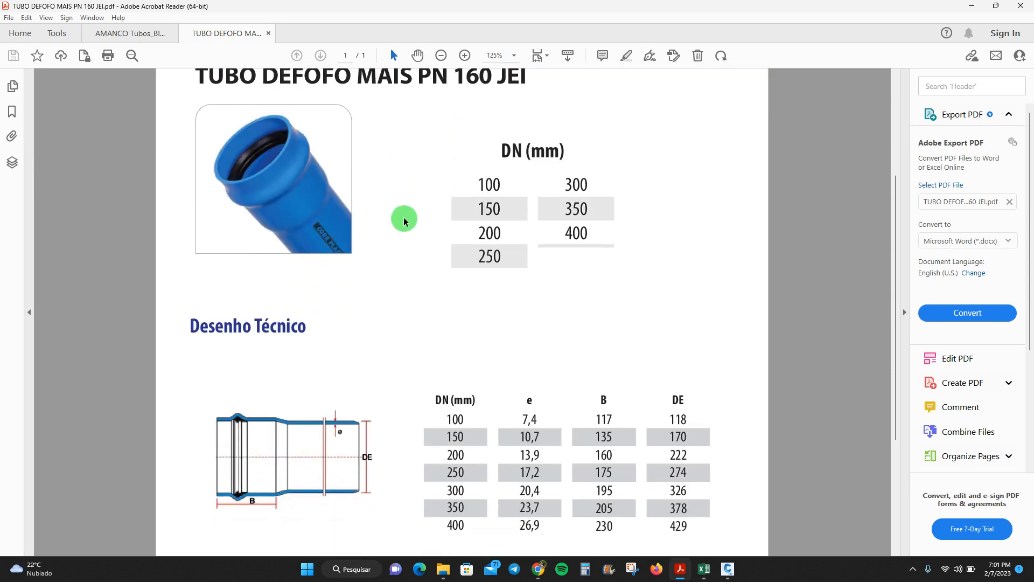
{"action": "left_click", "coordinate": [441, 56]}
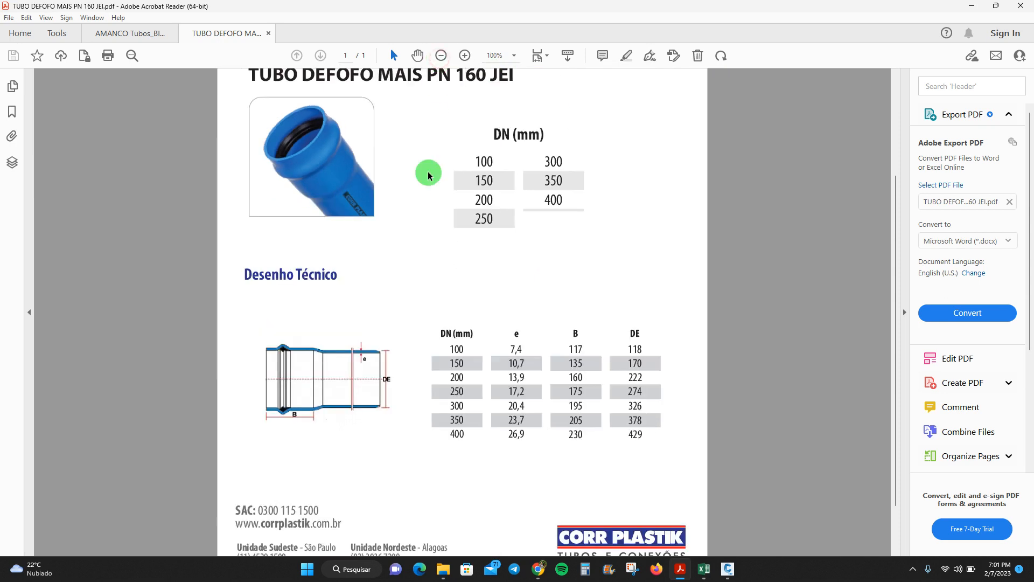
{"action": "scroll", "coordinate": [444, 218], "scroll_direction": "up", "scroll_amount": 2}
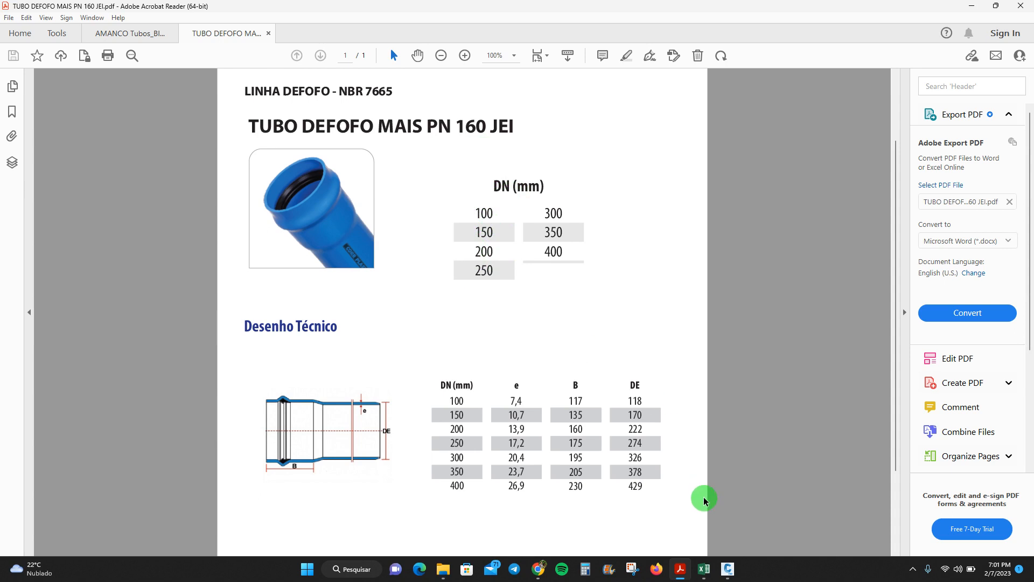
Switch to the Excel workbook and move the dimension table image and the pipe drawing image slightly up
{"action": "mouse_move", "coordinate": [727, 569]}
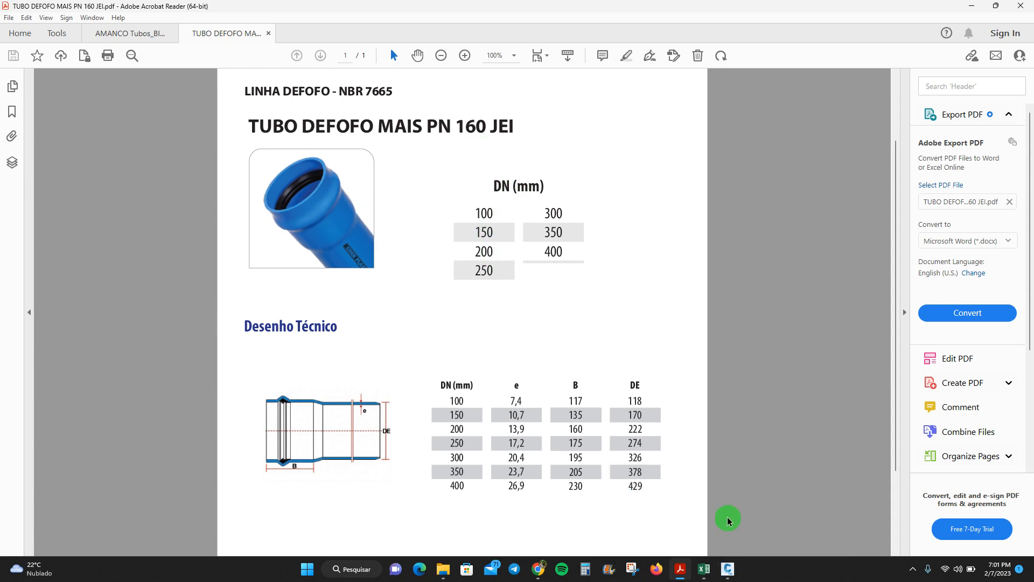
{"action": "left_click", "coordinate": [704, 568]}
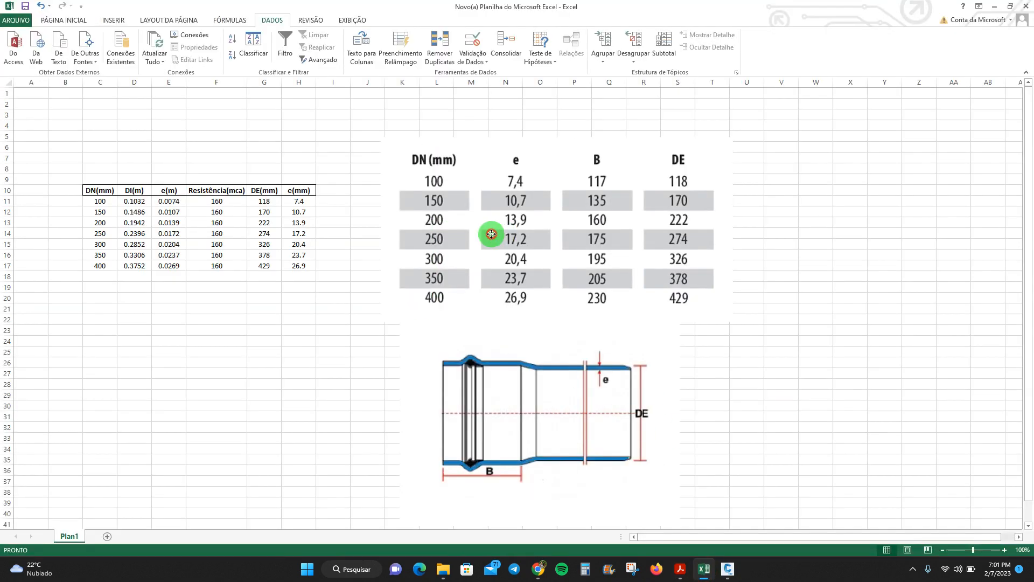
{"action": "left_click", "coordinate": [490, 231]}
{"action": "left_click_drag", "start_coordinate": [493, 207], "coordinate": [485, 182]}
{"action": "left_click_drag", "start_coordinate": [485, 323], "coordinate": [475, 329]}
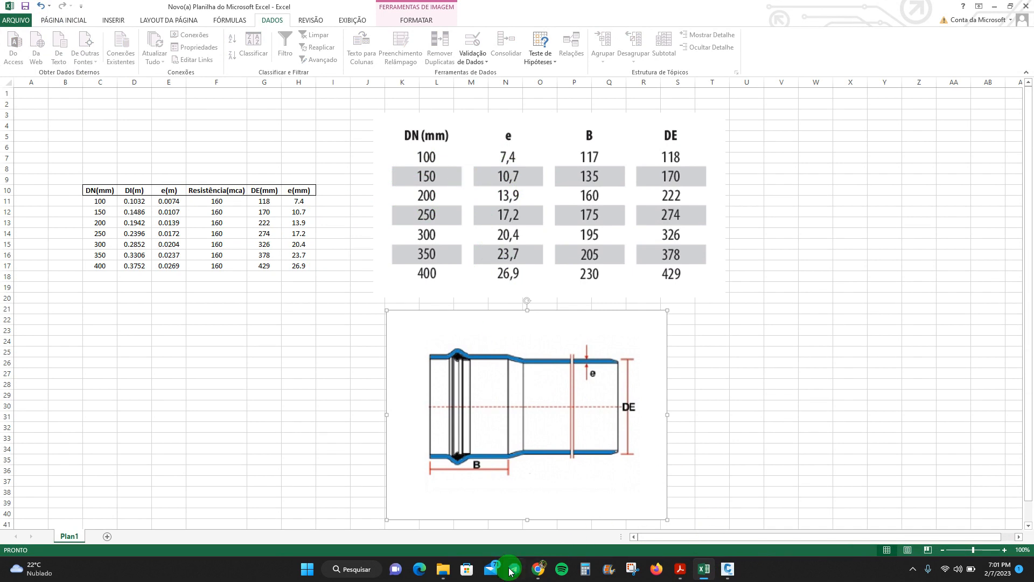
Compare the sheet's DN(mm), e(mm) and DE(mm) columns with the datasheet table image, and review the Resistência(mca) column
{"action": "mouse_move", "coordinate": [443, 569]}
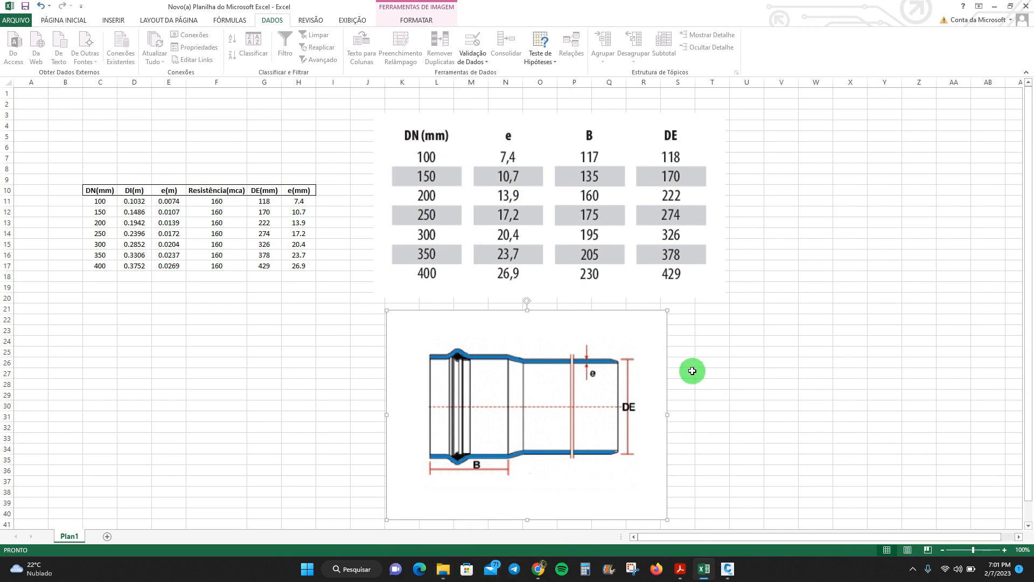
{"action": "left_click_drag", "start_coordinate": [98, 201], "coordinate": [100, 268]}
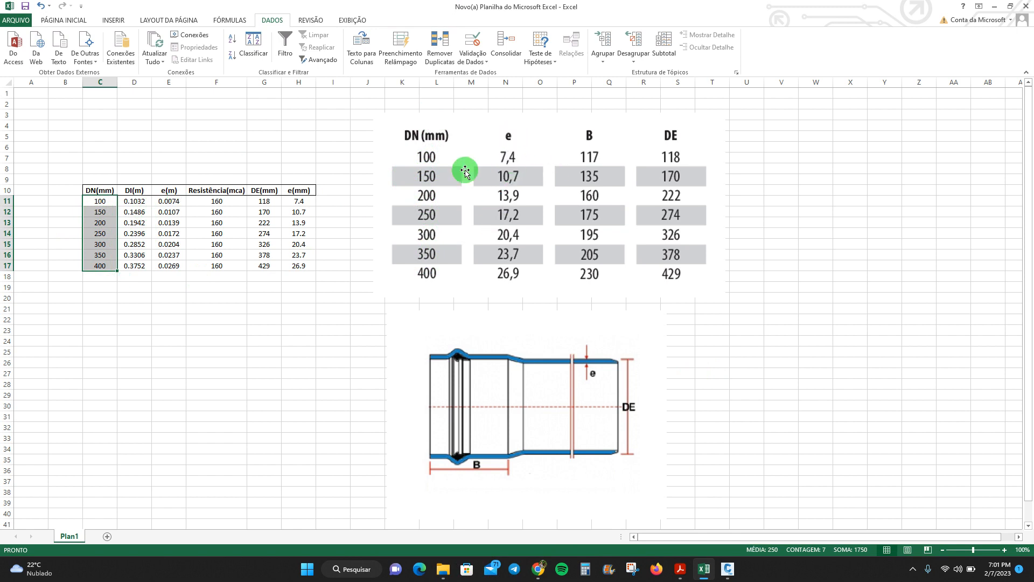
{"action": "left_click", "coordinate": [300, 201]}
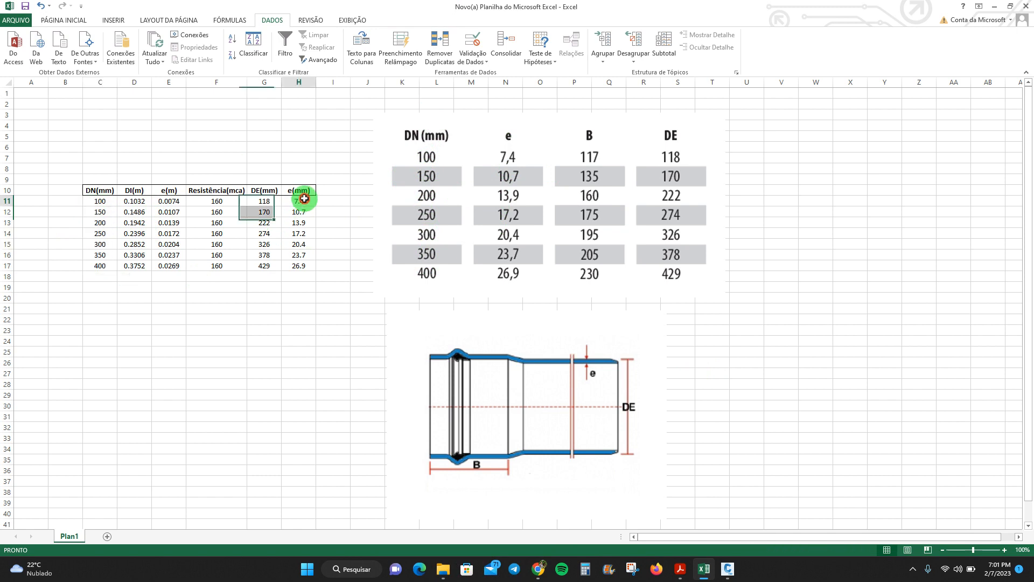
{"action": "left_click_drag", "start_coordinate": [302, 209], "coordinate": [297, 265]}
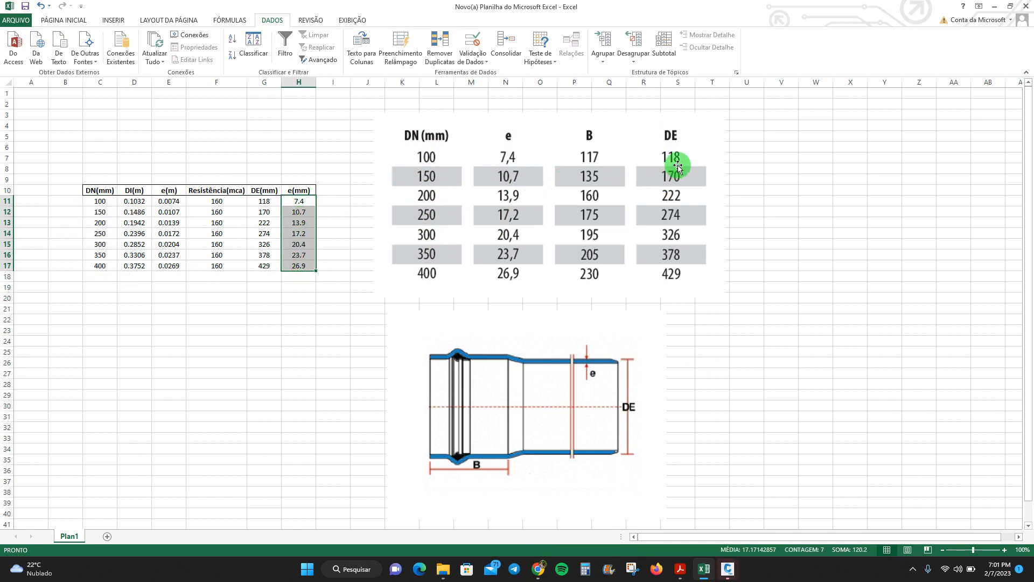
{"action": "left_click_drag", "start_coordinate": [269, 205], "coordinate": [260, 268]}
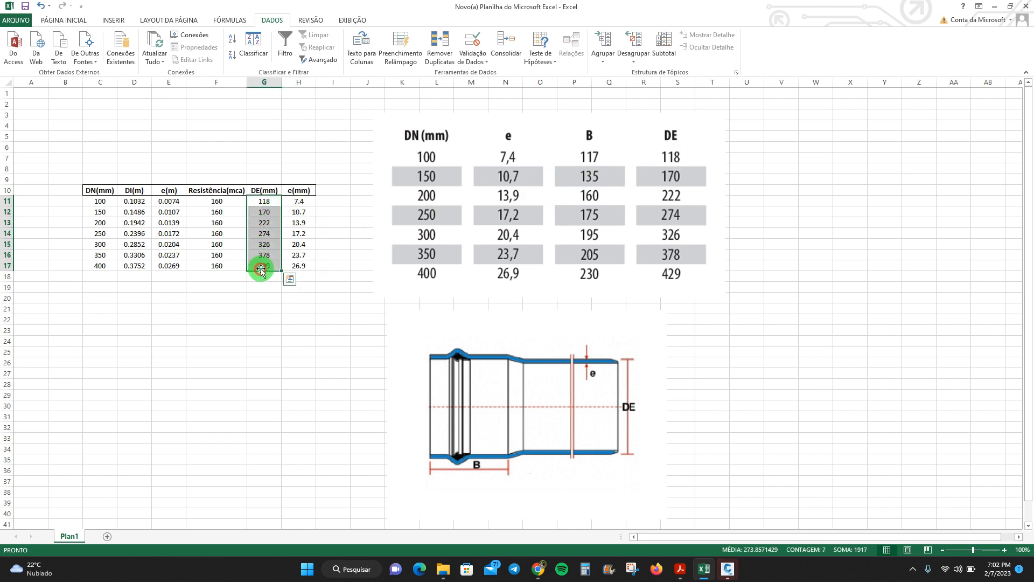
{"action": "left_click_drag", "start_coordinate": [219, 201], "coordinate": [221, 263]}
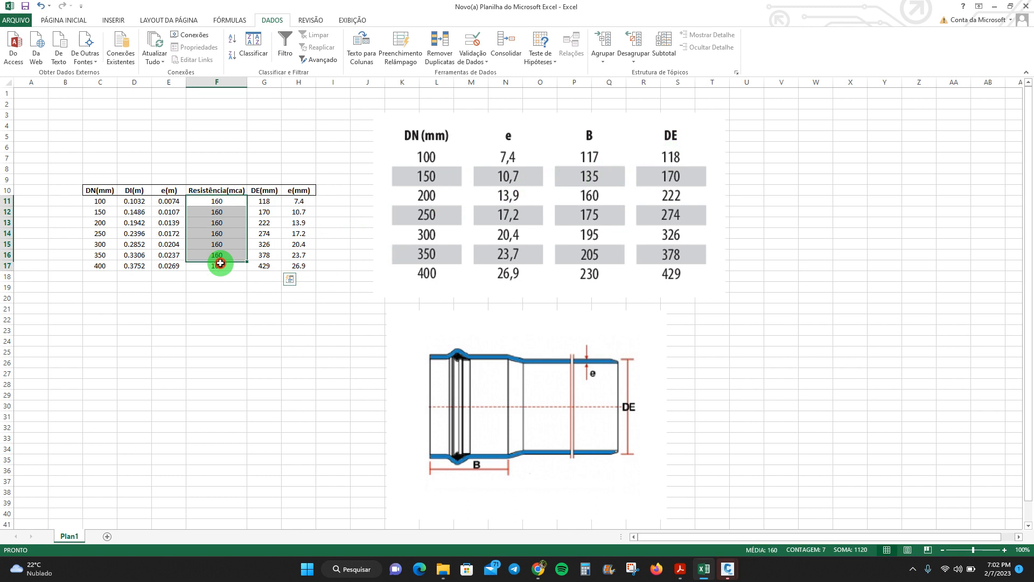
{"action": "left_click_drag", "start_coordinate": [230, 201], "coordinate": [229, 263]}
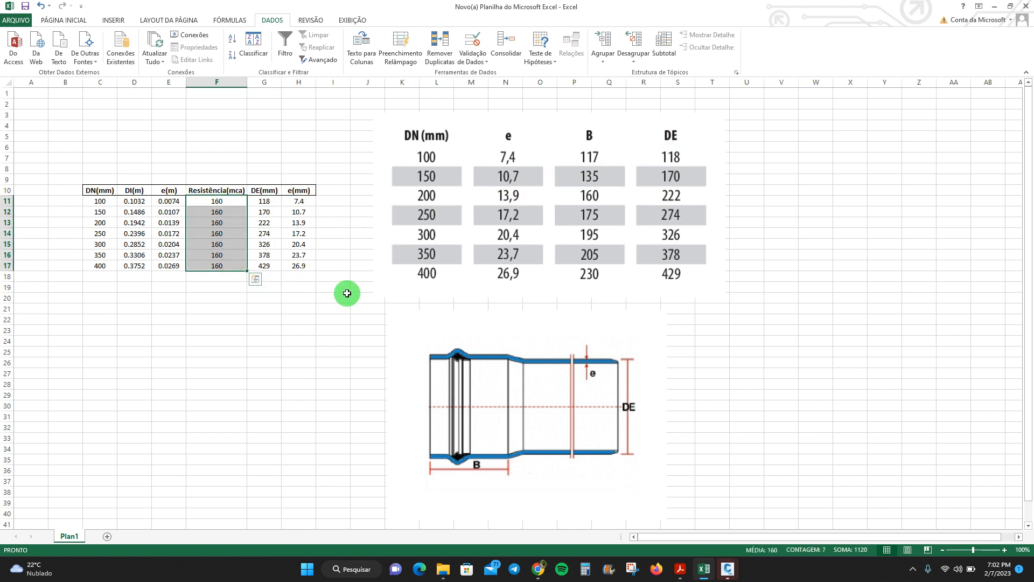
{"action": "left_click", "coordinate": [366, 298]}
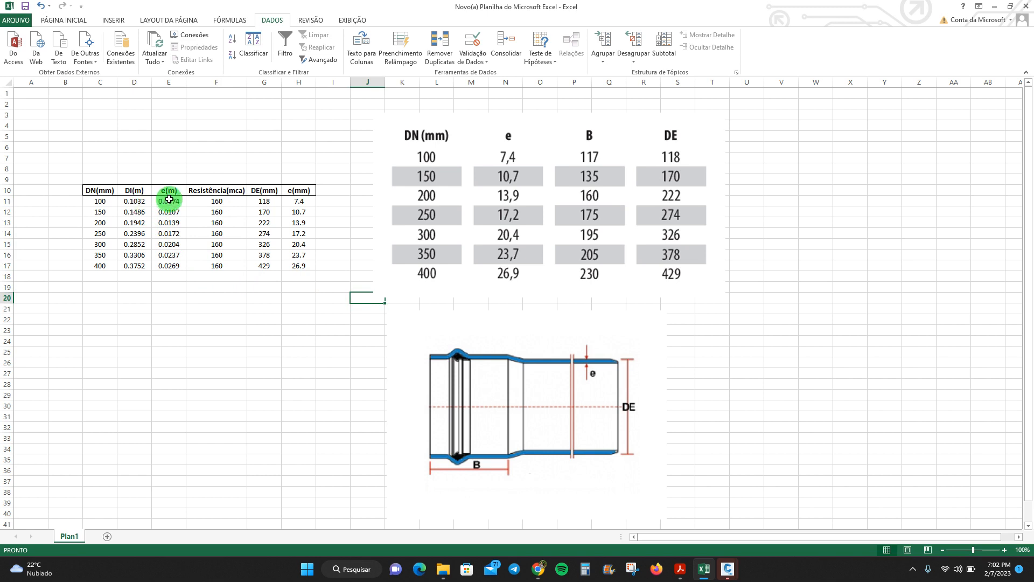
Open materiais_UFC6 from the UFC6 folder in Notepad, check the Material 107 layout at the file's end, and return to the Excel workbook
{"action": "left_click", "coordinate": [443, 569]}
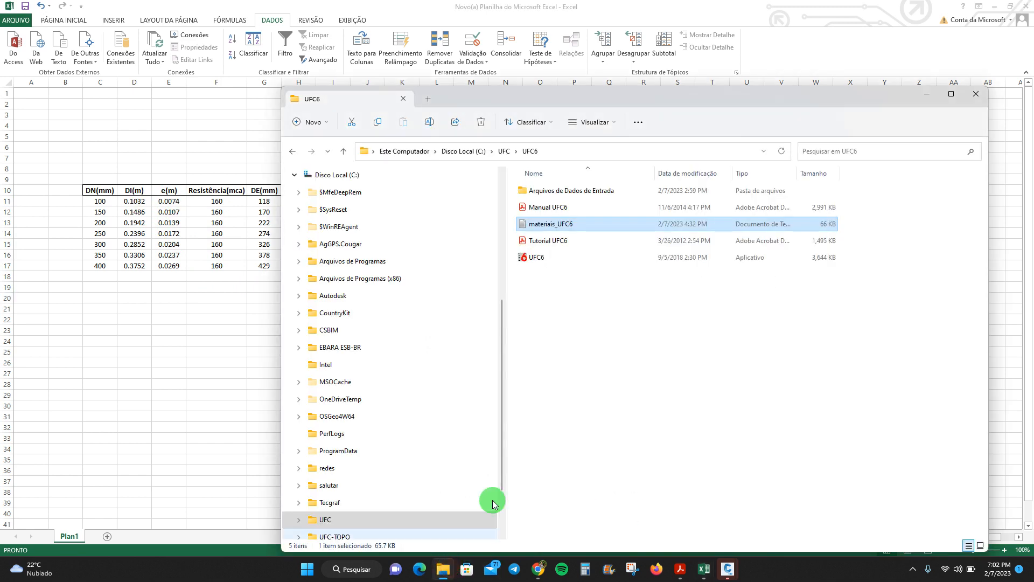
{"action": "double_click", "coordinate": [548, 224]}
{"action": "left_click_drag", "start_coordinate": [891, 167], "coordinate": [890, 464]}
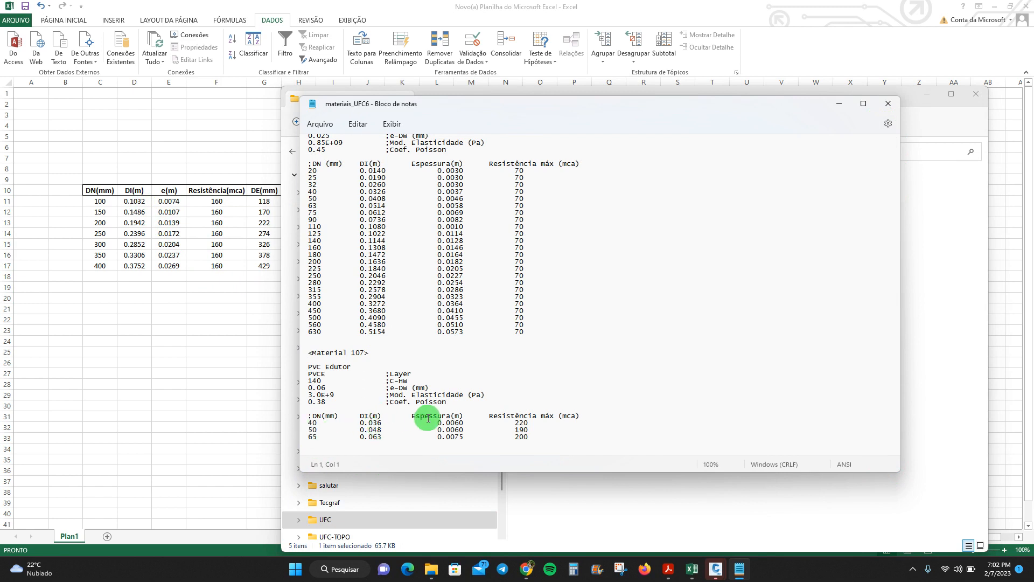
{"action": "left_click", "coordinate": [840, 102]}
{"action": "left_click", "coordinate": [926, 94]}
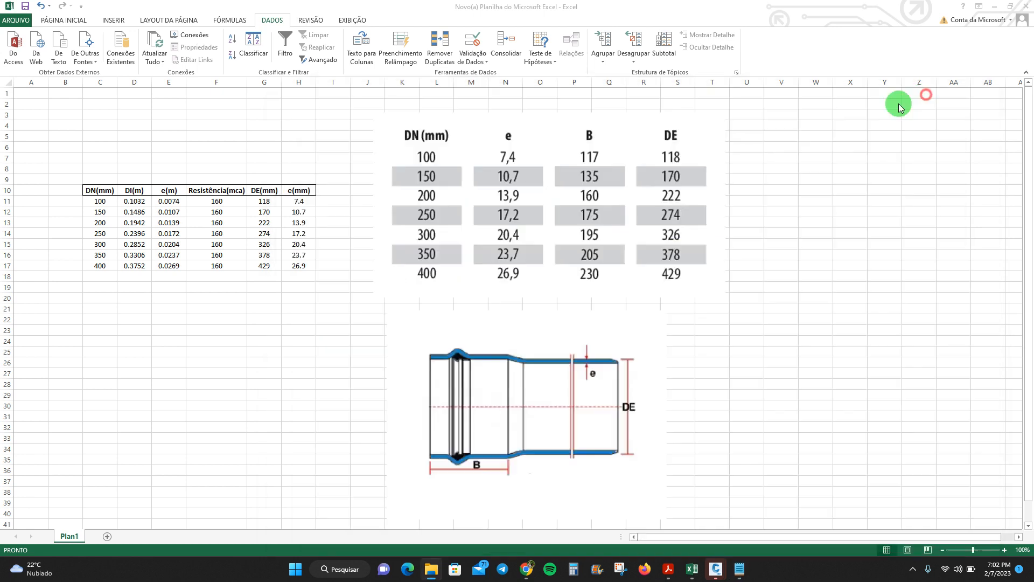
Inspect the formula that calculates DI(m) for DN 100 and the DE(mm) and e(mm) cells it refers to
{"action": "left_click", "coordinate": [139, 201]}
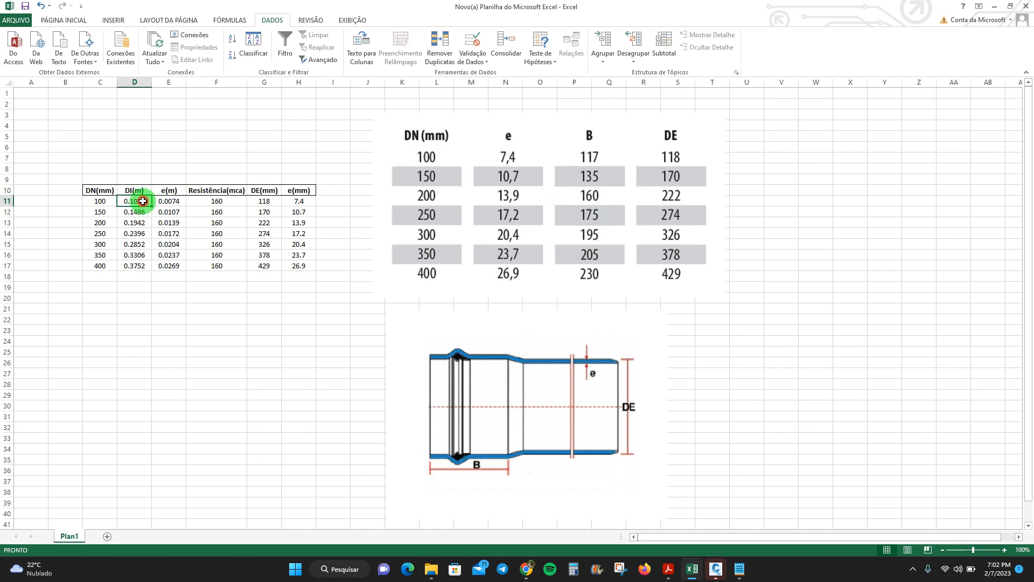
{"action": "double_click", "coordinate": [143, 201]}
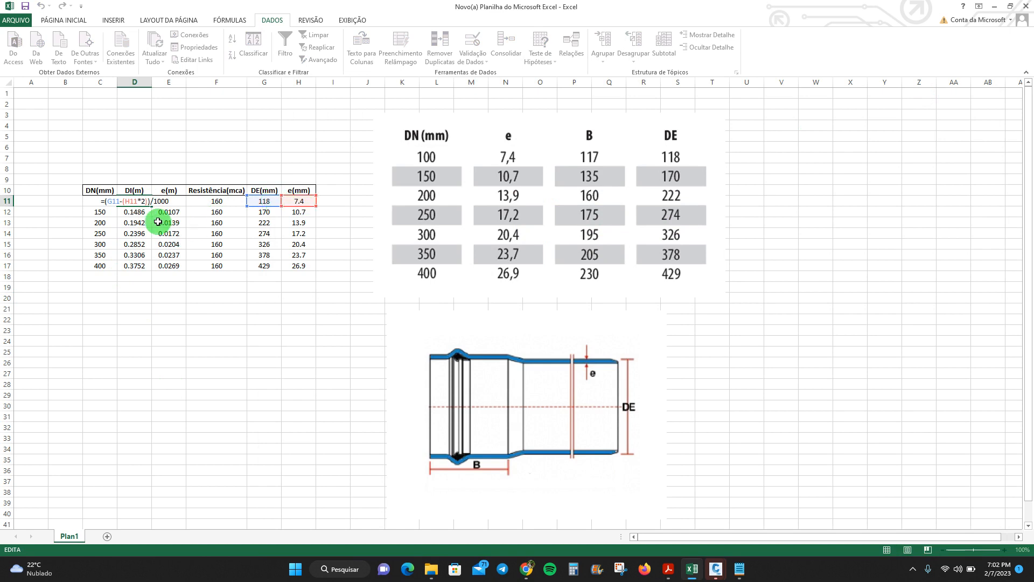
{"action": "key", "text": "Return"}
{"action": "left_click", "coordinate": [144, 202]}
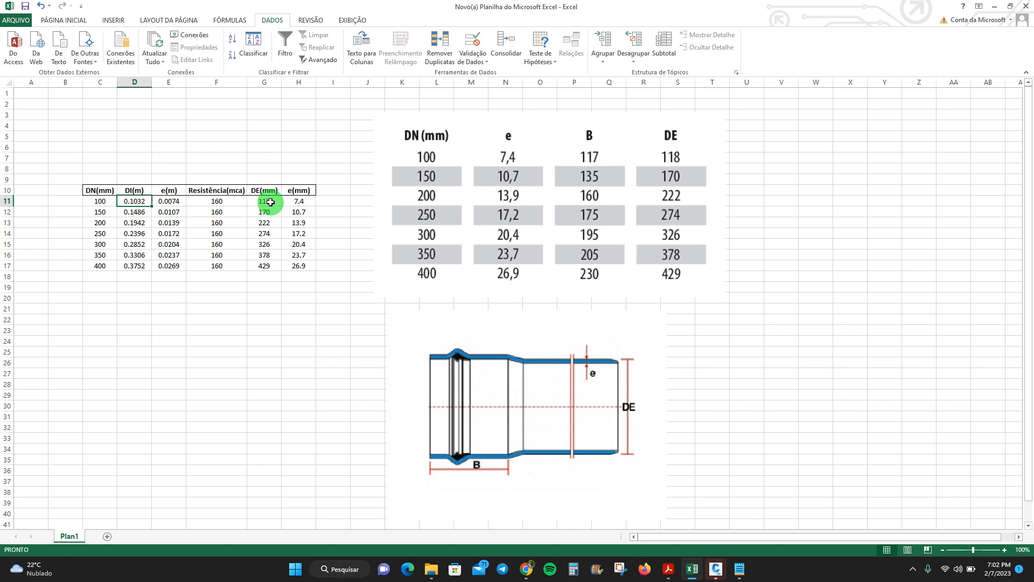
{"action": "double_click", "coordinate": [147, 200]}
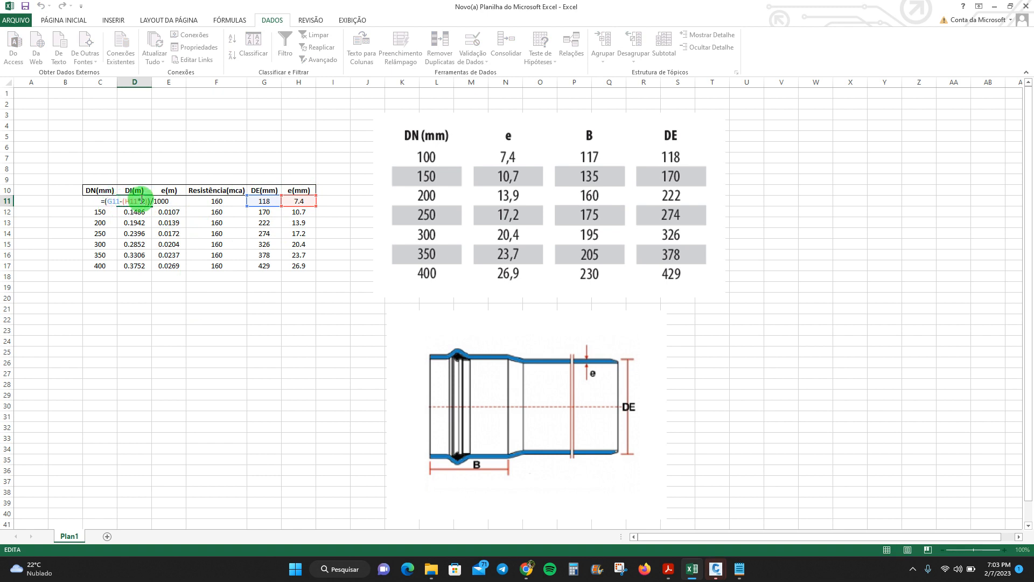
{"action": "key", "text": "Return"}
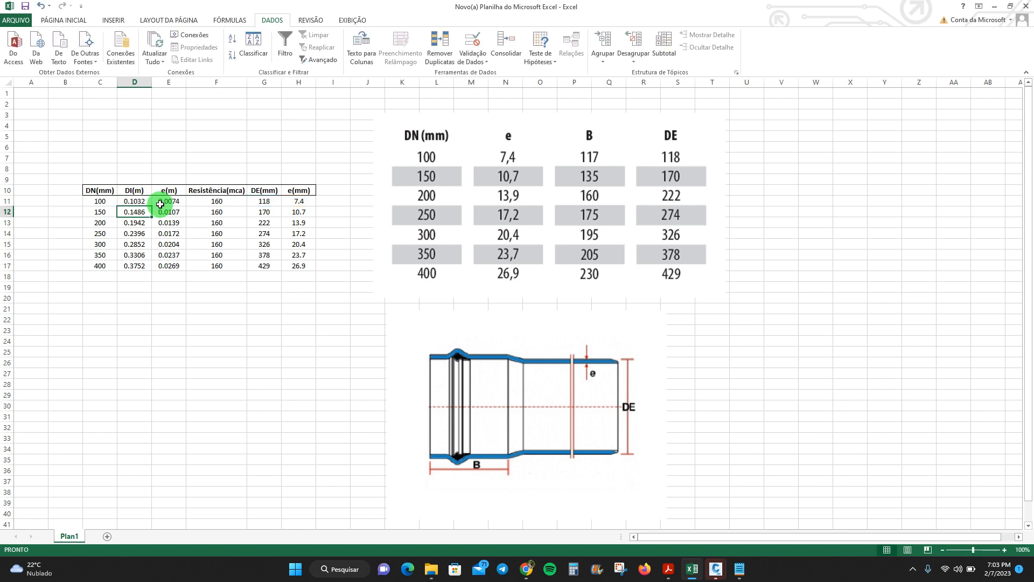
{"action": "left_click", "coordinate": [150, 202]}
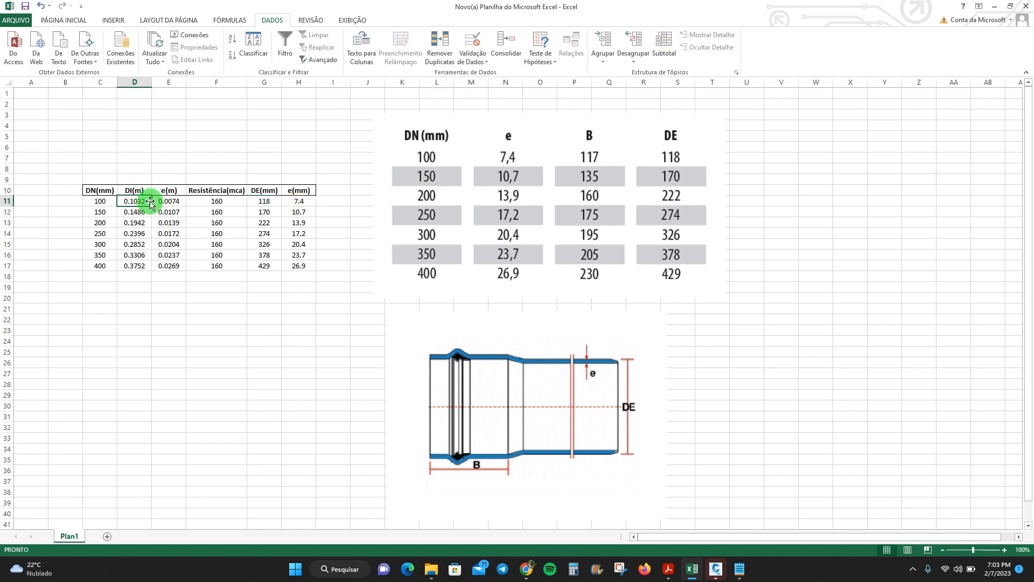
Inspect the e(m) formula for DN 100 and review the DN, DI, e and Resistência values for all seven diameters
{"action": "left_click", "coordinate": [180, 203]}
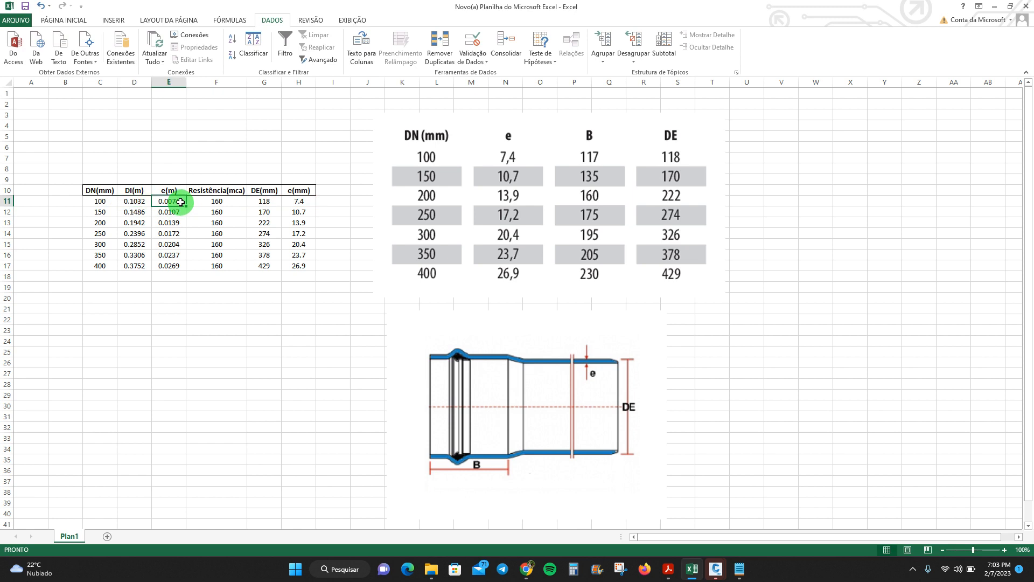
{"action": "type", "text": "=H11/1000"}
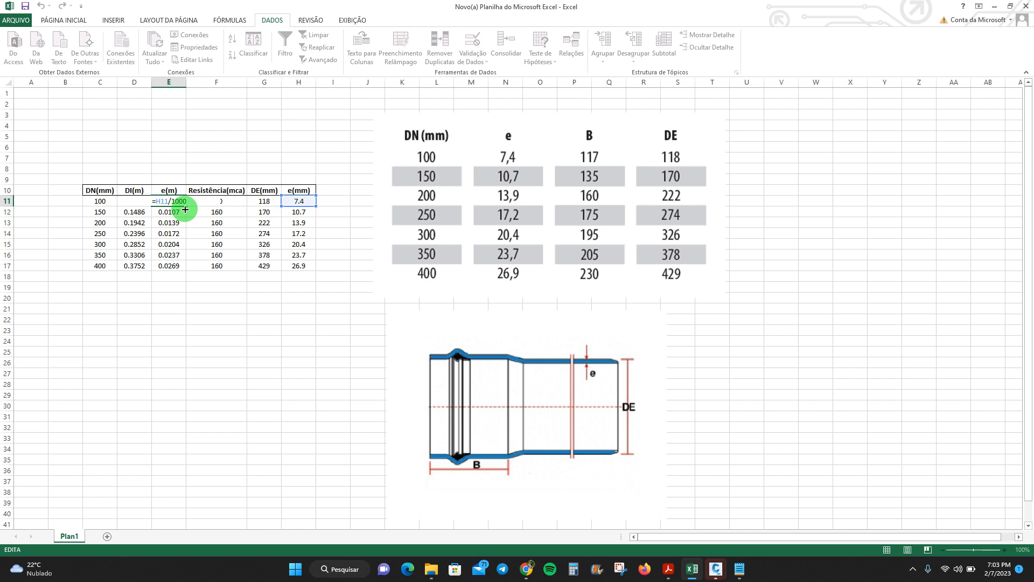
{"action": "key", "text": "Return"}
{"action": "left_click_drag", "start_coordinate": [231, 295], "coordinate": [237, 288]}
{"action": "left_click", "coordinate": [299, 309]}
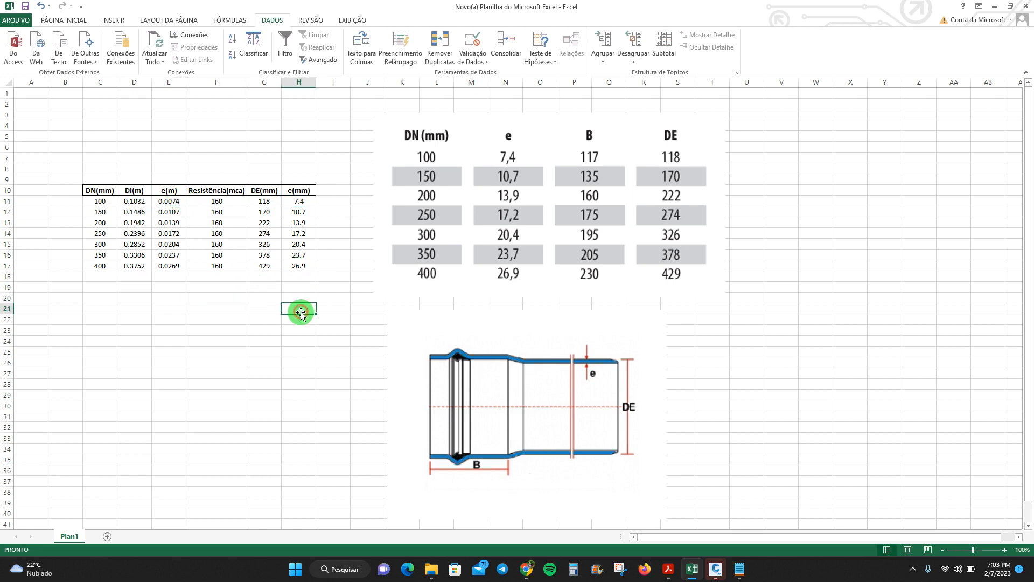
{"action": "left_click_drag", "start_coordinate": [103, 202], "coordinate": [220, 264]}
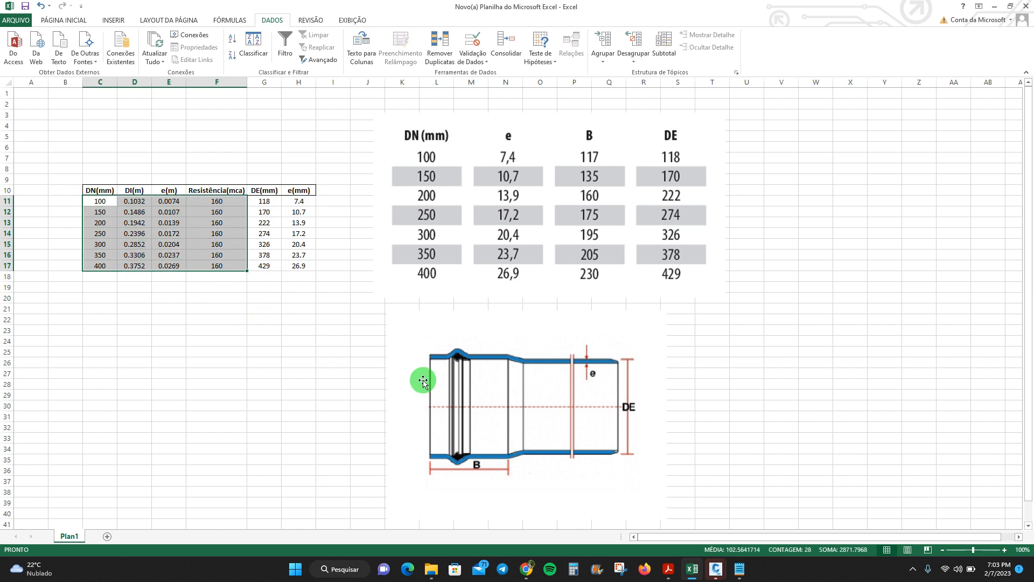
{"action": "left_click", "coordinate": [392, 376]}
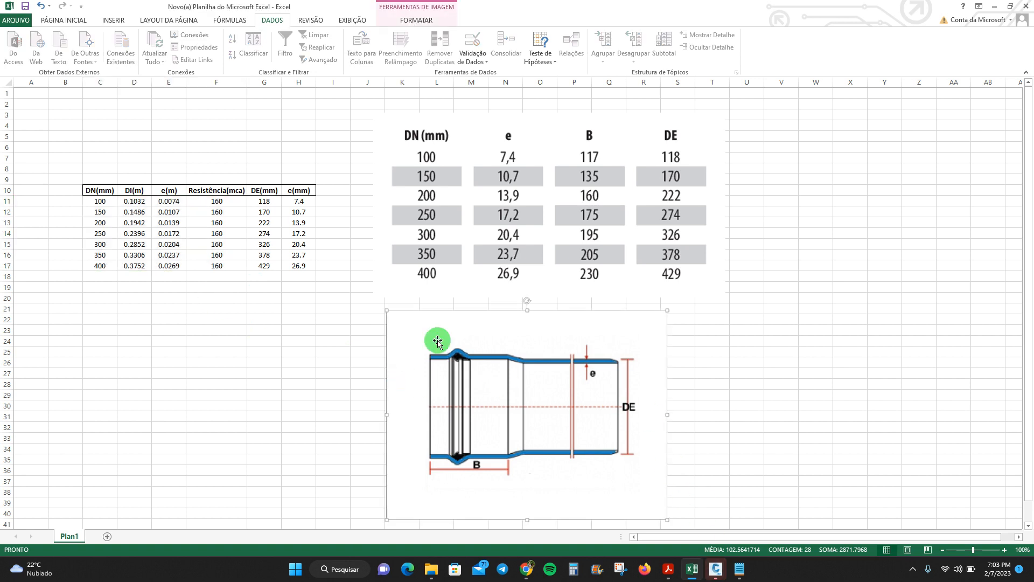
Switch to materiais_UFC6 in Notepad, duplicate the Material 107 block at the end of the file, and renumber the copy as Material 108
{"action": "mouse_move", "coordinate": [742, 567]}
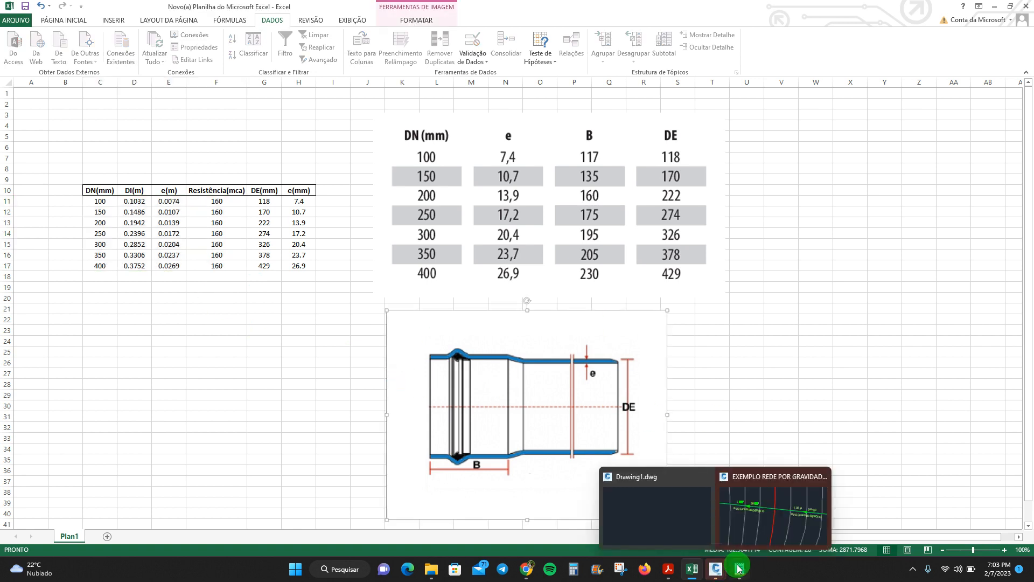
{"action": "left_click", "coordinate": [672, 508]}
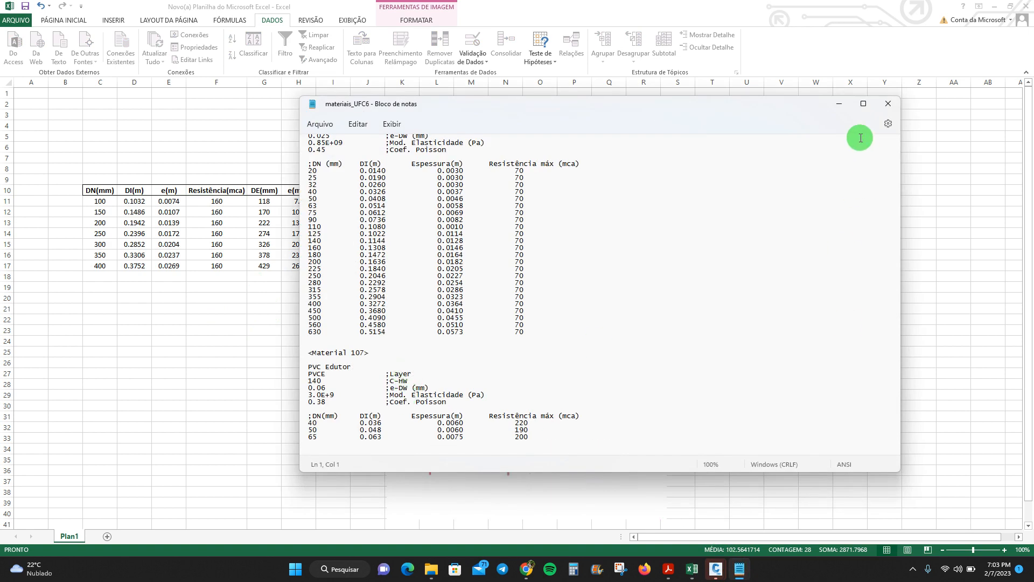
{"action": "left_click_drag", "start_coordinate": [798, 472], "coordinate": [811, 521]}
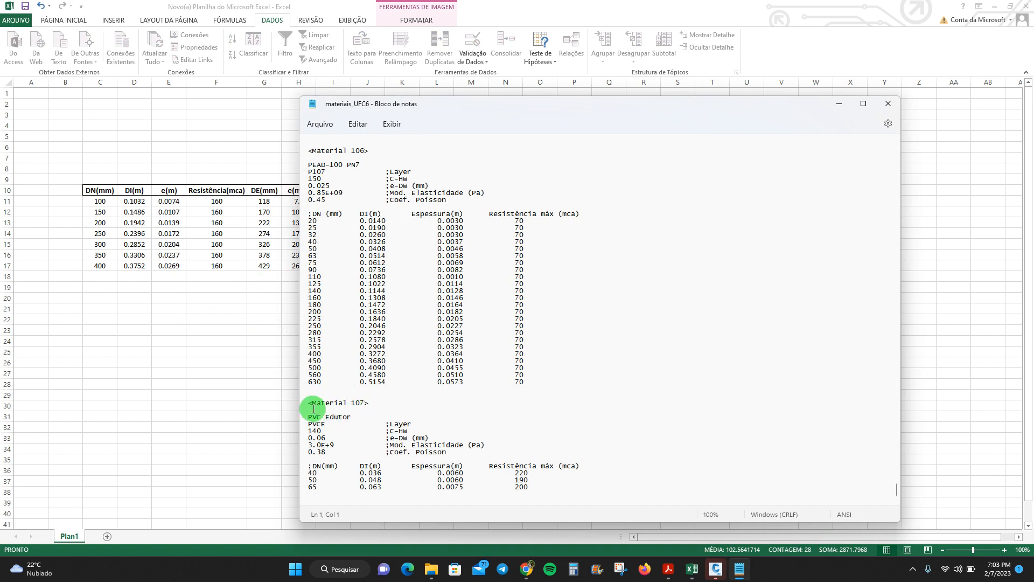
{"action": "left_click_drag", "start_coordinate": [307, 404], "coordinate": [342, 407]}
{"action": "left_click_drag", "start_coordinate": [546, 466], "coordinate": [572, 489]}
{"action": "key", "text": "ctrl+c"}
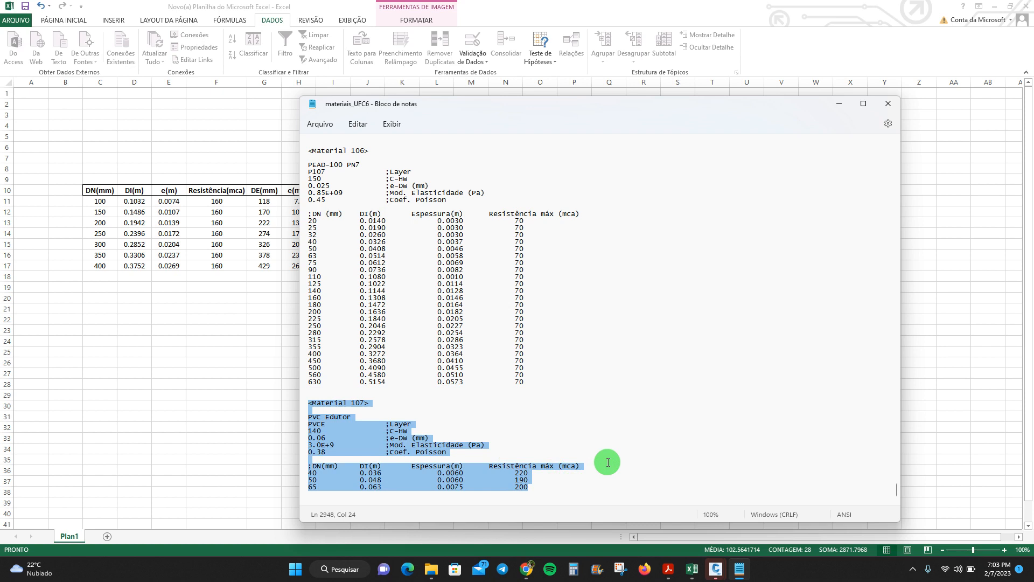
{"action": "left_click", "coordinate": [532, 488]}
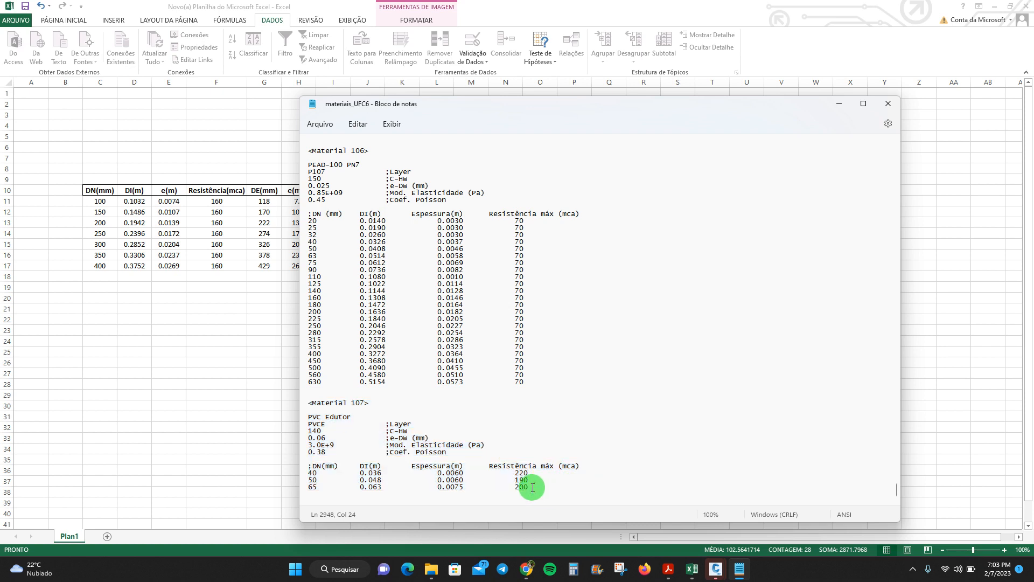
{"action": "key", "text": "Return"}
{"action": "key", "text": "ctrl+v"}
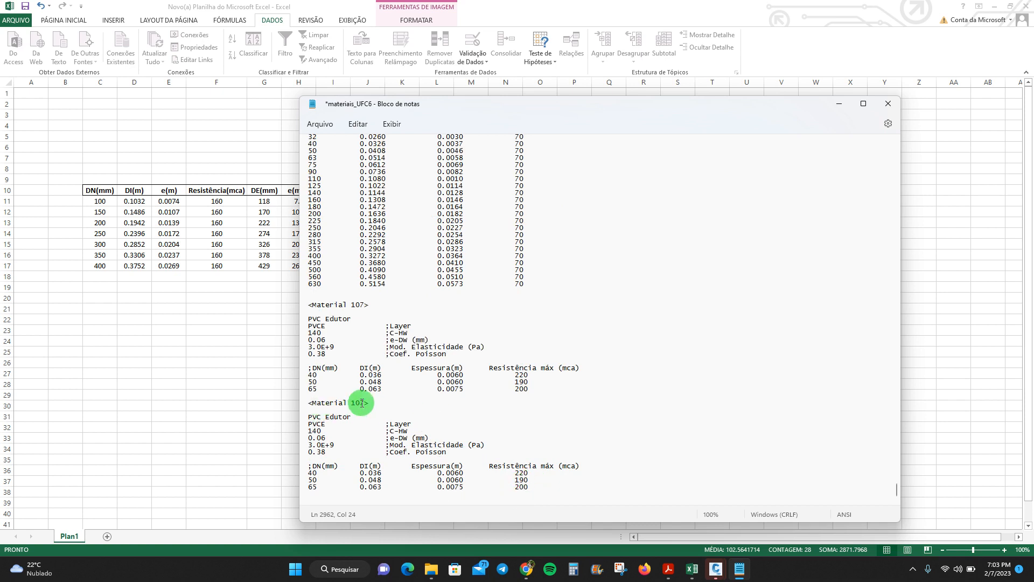
{"action": "left_click", "coordinate": [365, 402]}
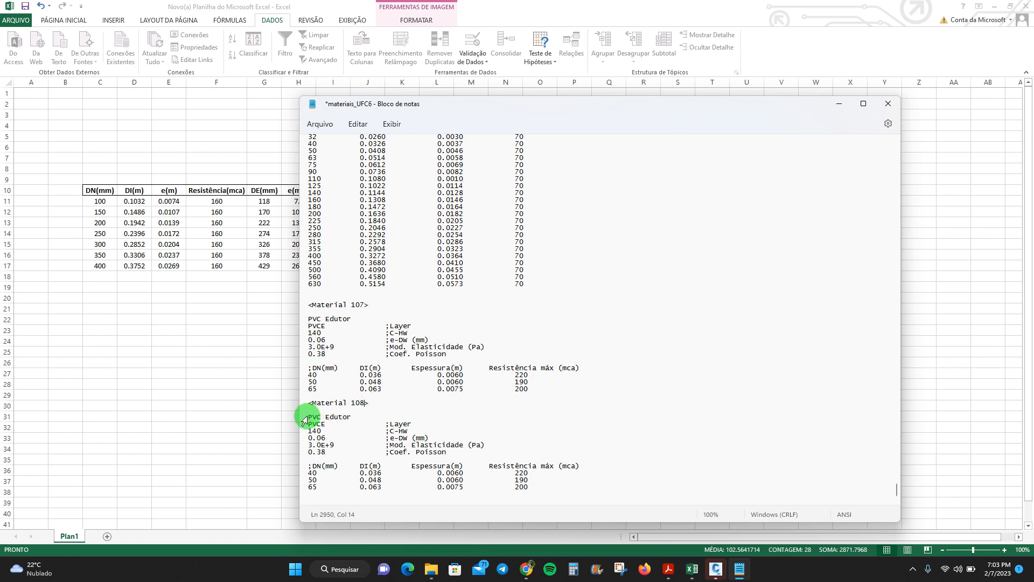
Replace the name PVC Edutor in the Material 108 block with the title TUBO DEFOFO MAIS PN 160 JEI copied from the Acrobat Reader datasheet
{"action": "left_click_drag", "start_coordinate": [304, 418], "coordinate": [358, 417]}
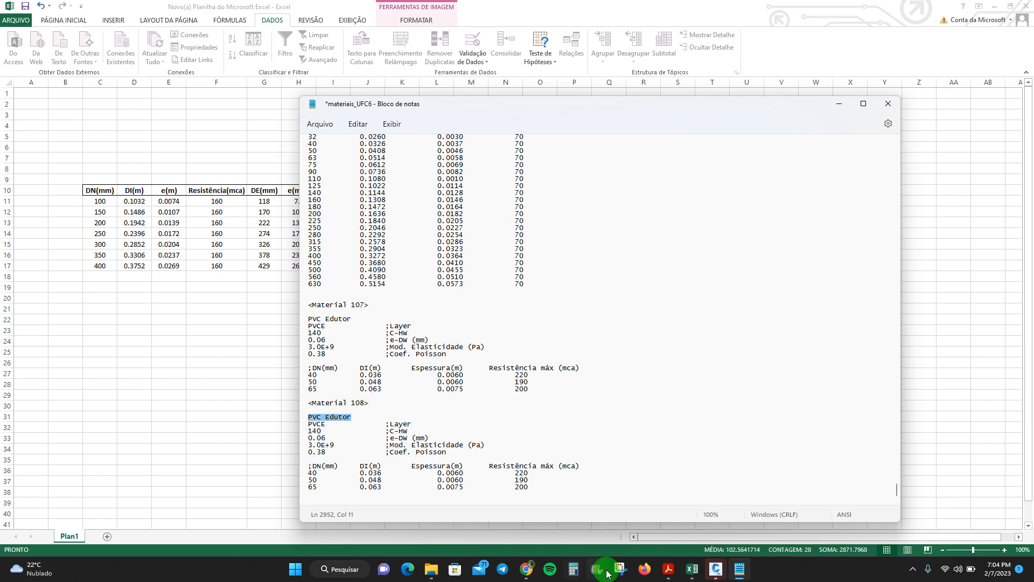
{"action": "left_click", "coordinate": [667, 572]}
{"action": "left_click", "coordinate": [712, 539]}
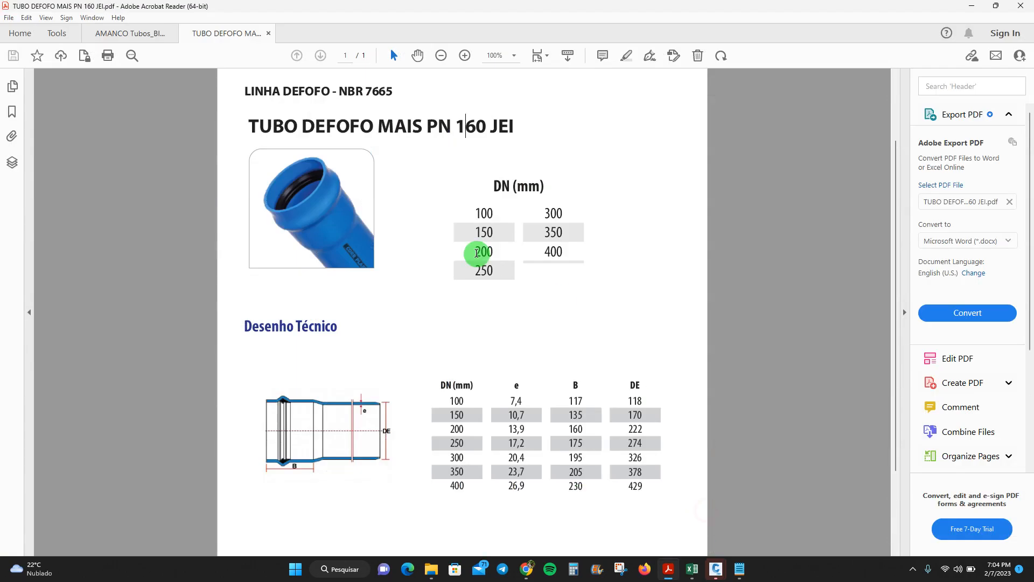
{"action": "left_click_drag", "start_coordinate": [249, 126], "coordinate": [514, 124]}
{"action": "key", "text": "ctrl+c"}
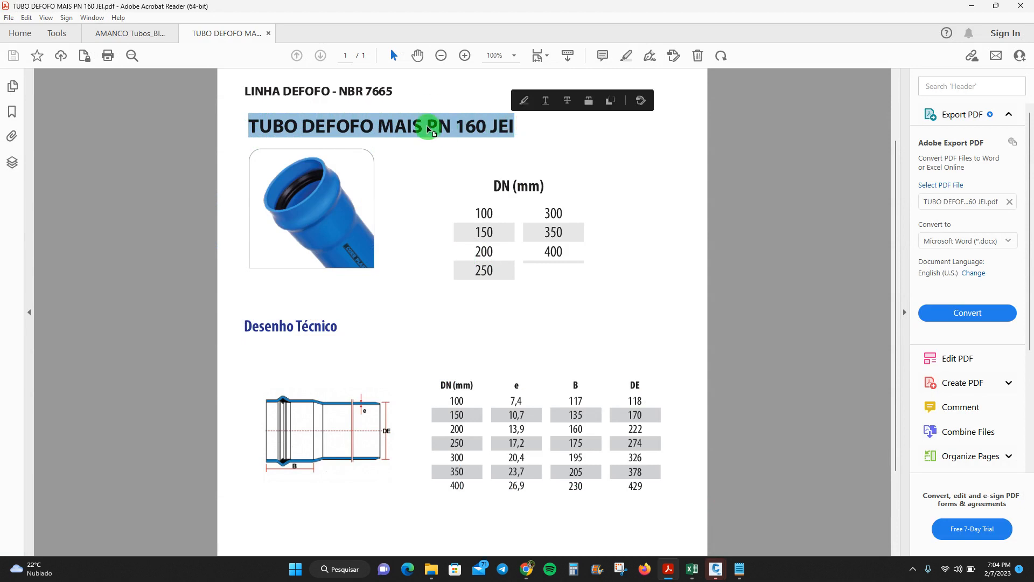
{"action": "mouse_move", "coordinate": [695, 571]}
{"action": "mouse_move", "coordinate": [739, 569]}
{"action": "left_click", "coordinate": [671, 534]}
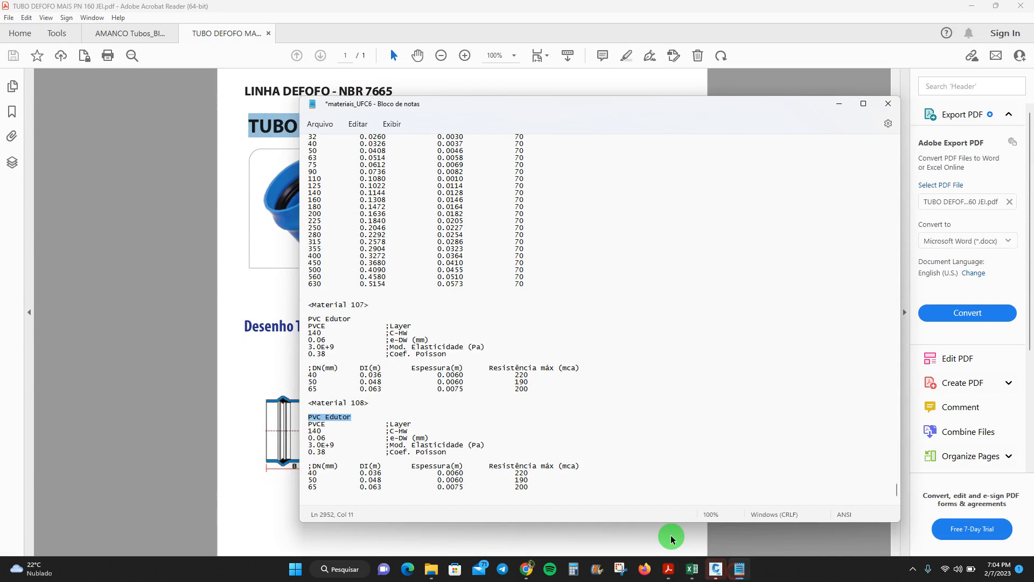
{"action": "key", "text": "ctrl+v"}
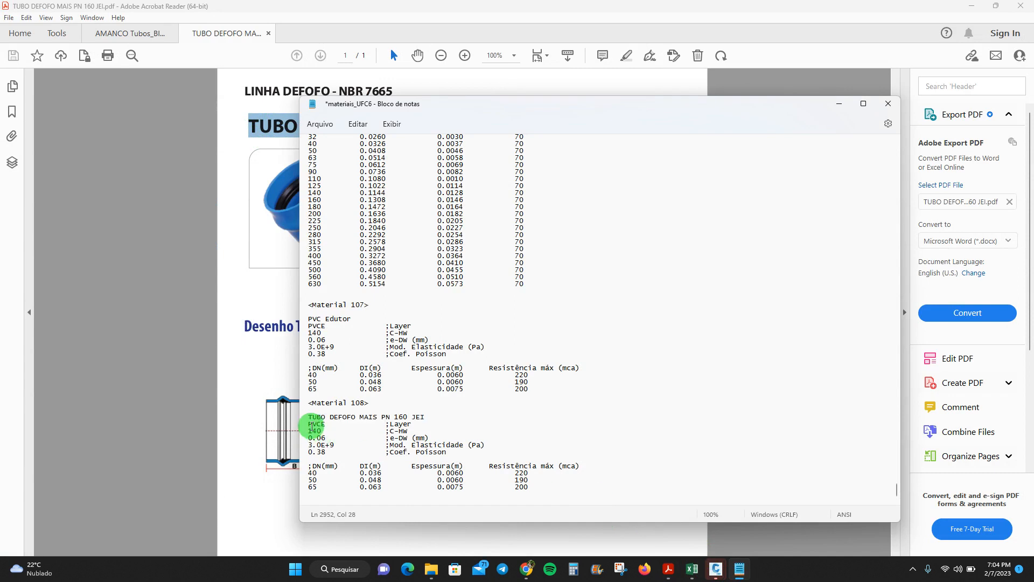
Edit the Material 108 name to read PVC DEFOFO MAIS PN160 JEI
{"action": "left_click", "coordinate": [394, 416]}
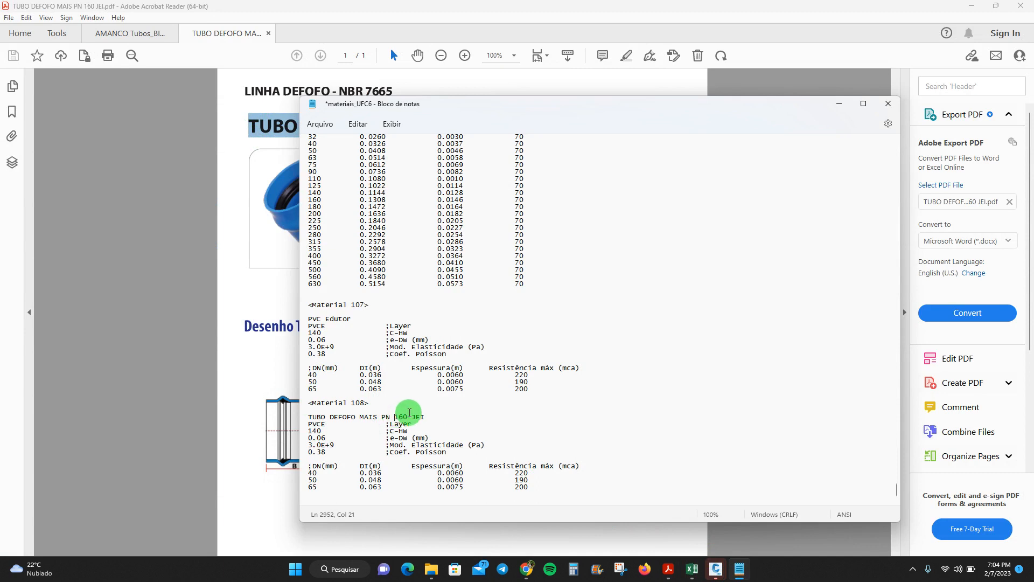
{"action": "key", "text": "BackSpace"}
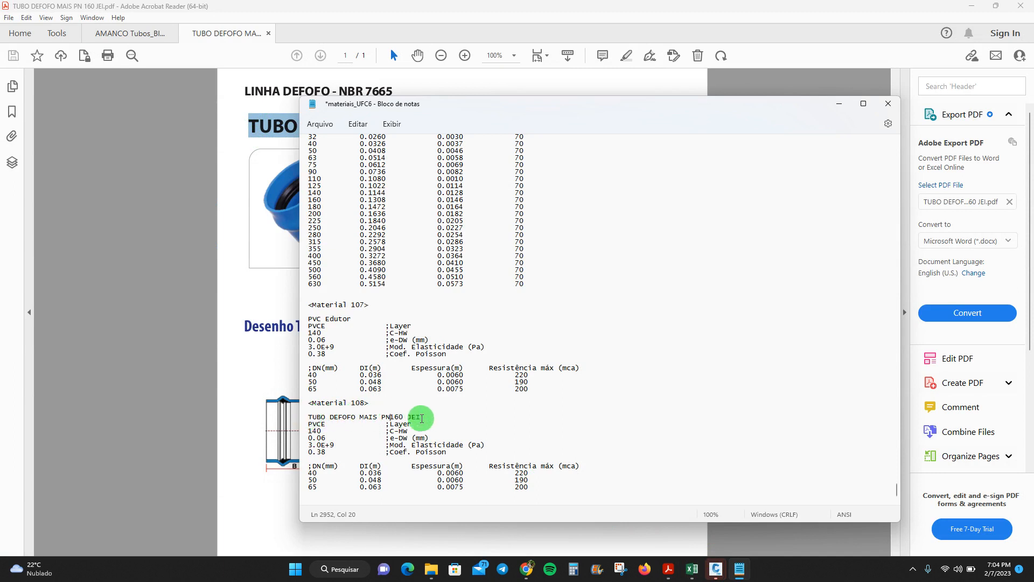
{"action": "left_click", "coordinate": [330, 419]}
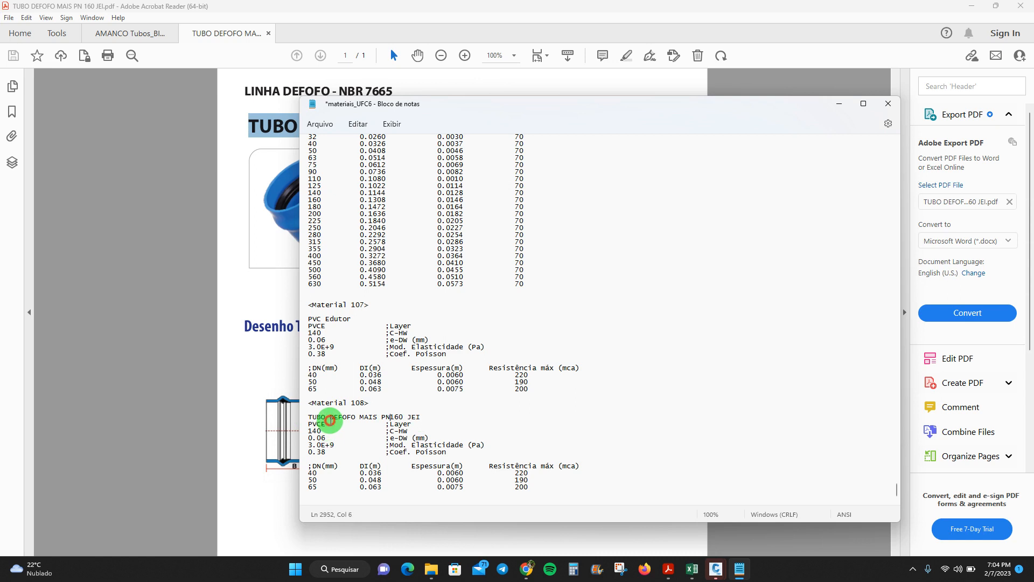
{"action": "key", "text": "BackSpace"}
{"action": "key", "text": "BackSpace"}
{"action": "key", "text": "BackSpace"}
{"action": "key", "text": "BackSpace"}
{"action": "key", "text": "BackSpace"}
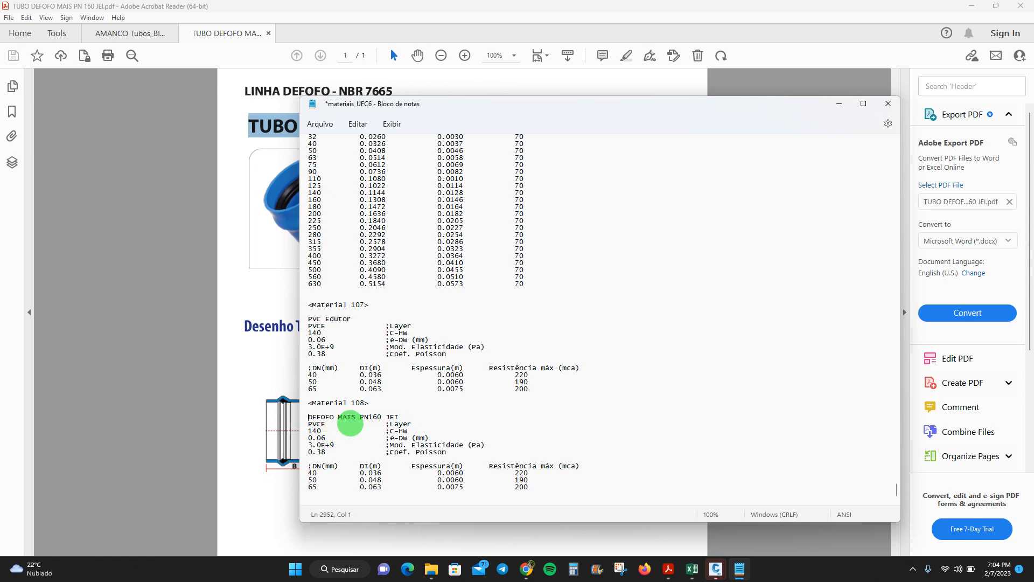
{"action": "type", "text": "PVC"}
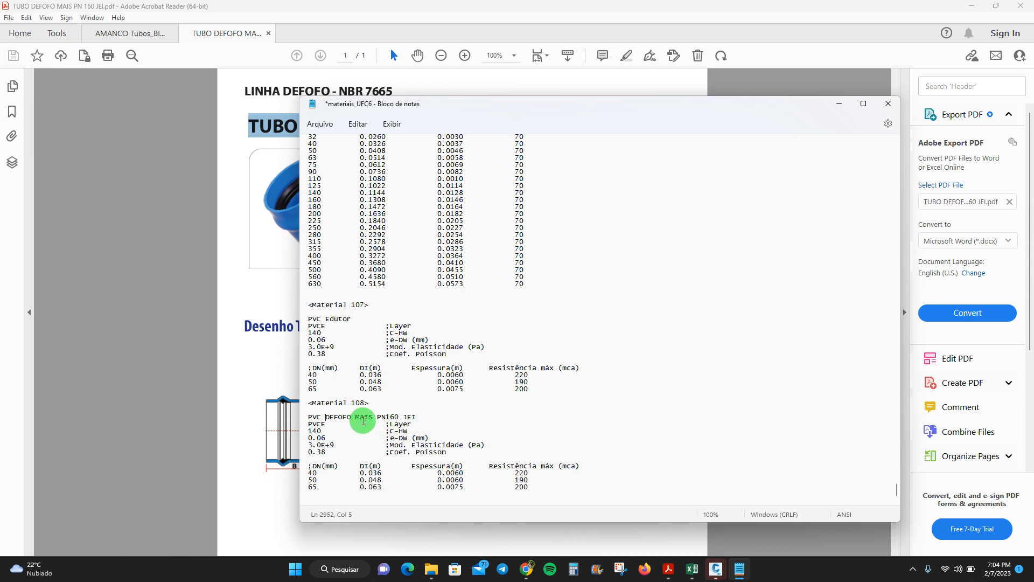
Adjust the spacing so that two blank lines separate the Material 107 table from the Material 108 heading
{"action": "left_click", "coordinate": [313, 396]}
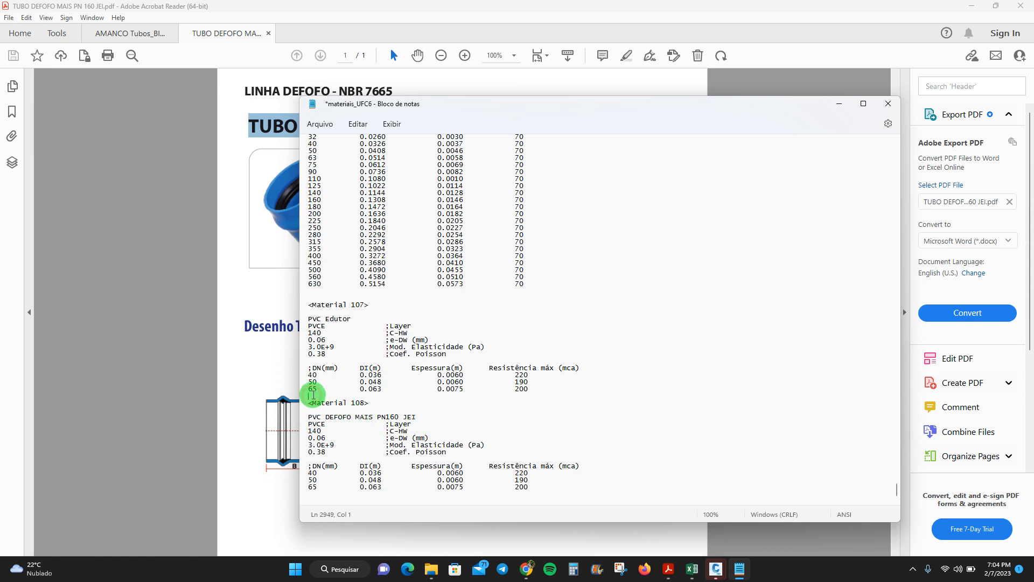
{"action": "key", "text": "BackSpace"}
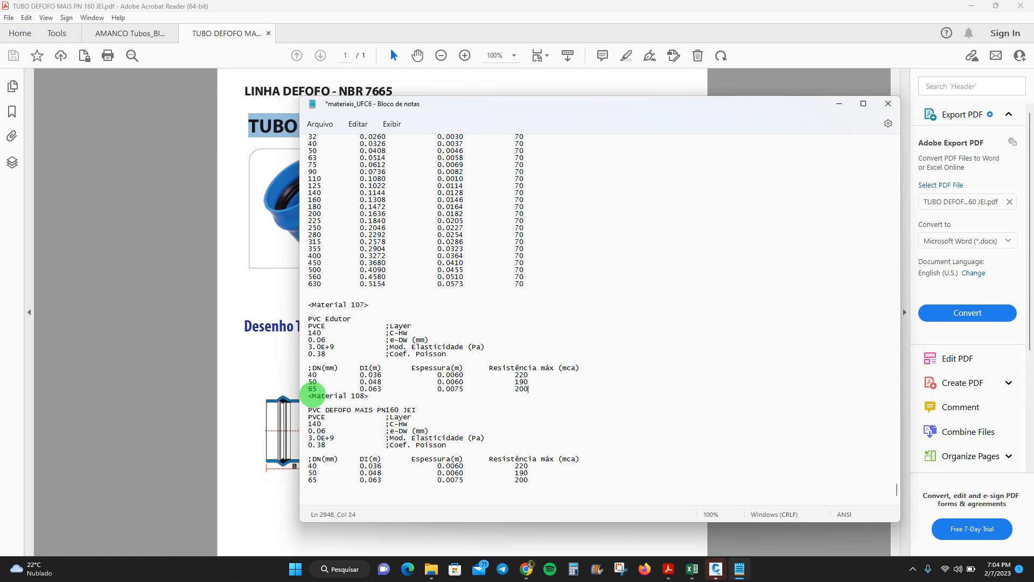
{"action": "key", "text": "Return"}
{"action": "key", "text": "Return"}
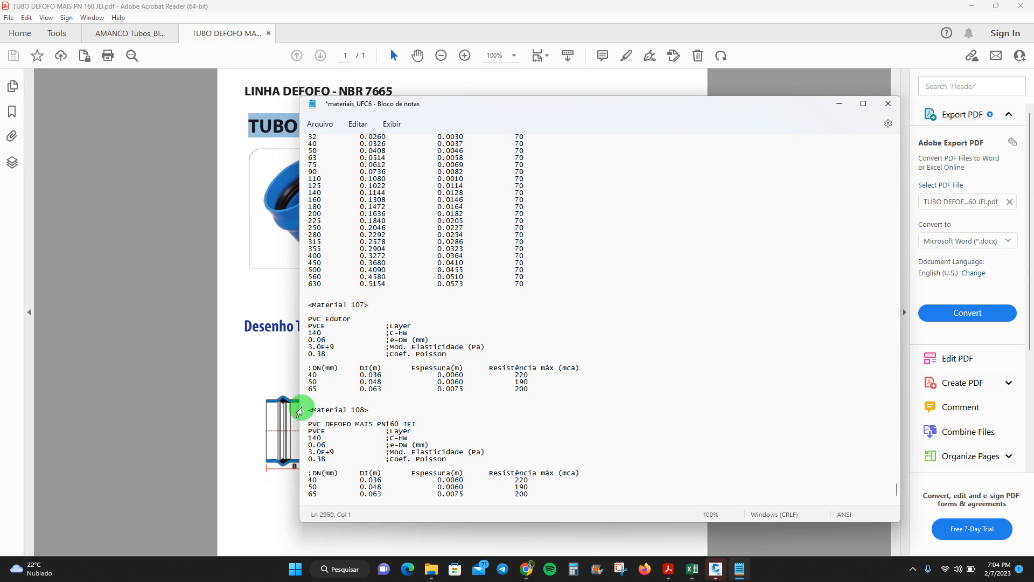
{"action": "scroll", "coordinate": [406, 409], "scroll_direction": "down", "scroll_amount": 1}
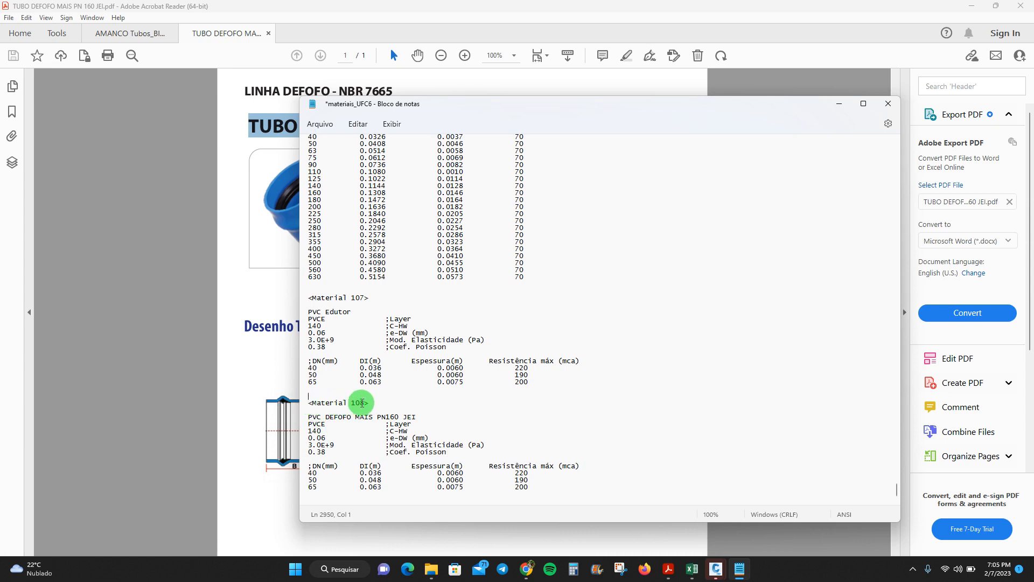
Replace the layer code PVCE in the Material 108 block with C160
{"action": "left_click_drag", "start_coordinate": [309, 417], "coordinate": [419, 414]}
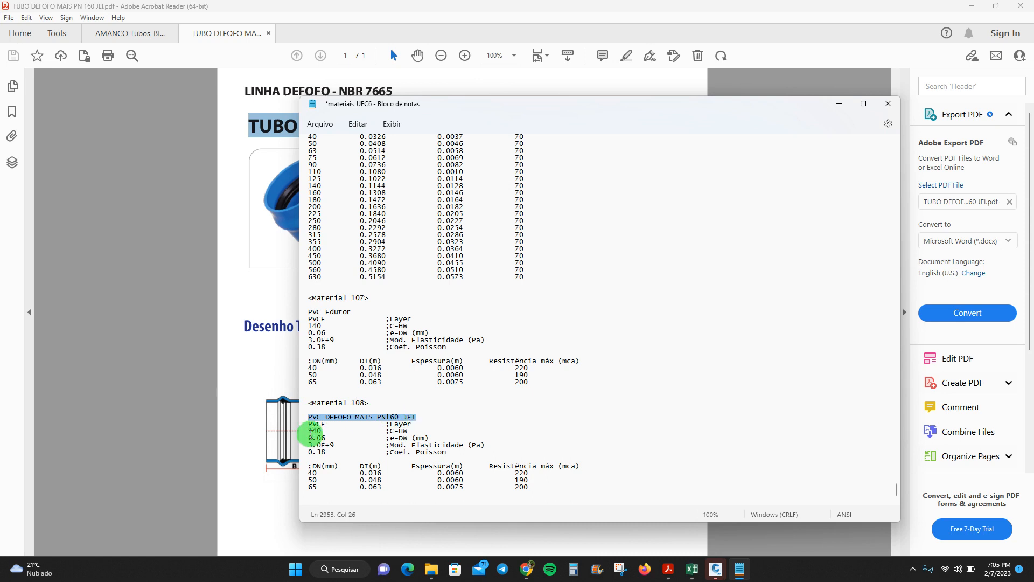
{"action": "left_click_drag", "start_coordinate": [308, 423], "coordinate": [327, 425]}
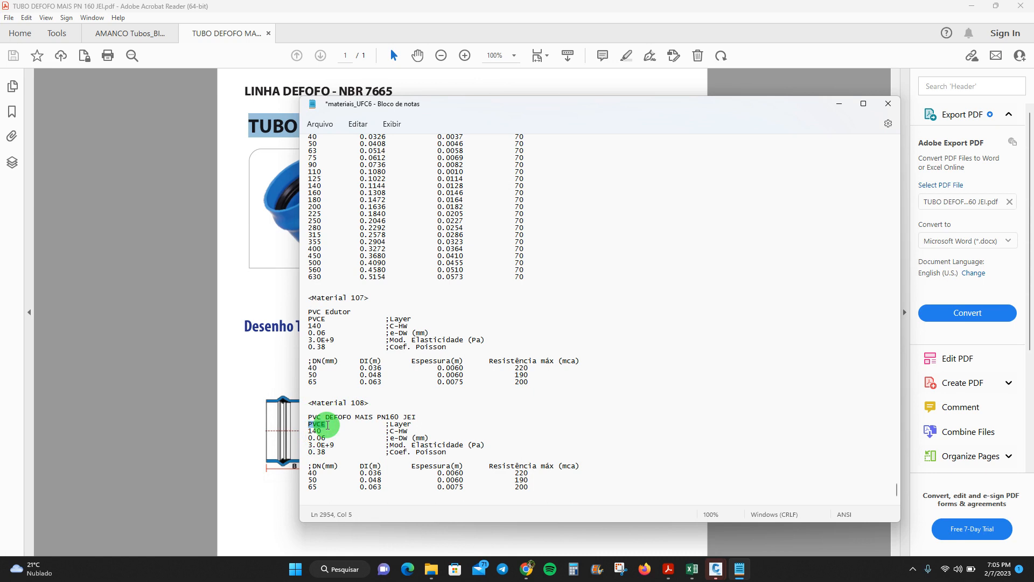
{"action": "type", "text": "C"}
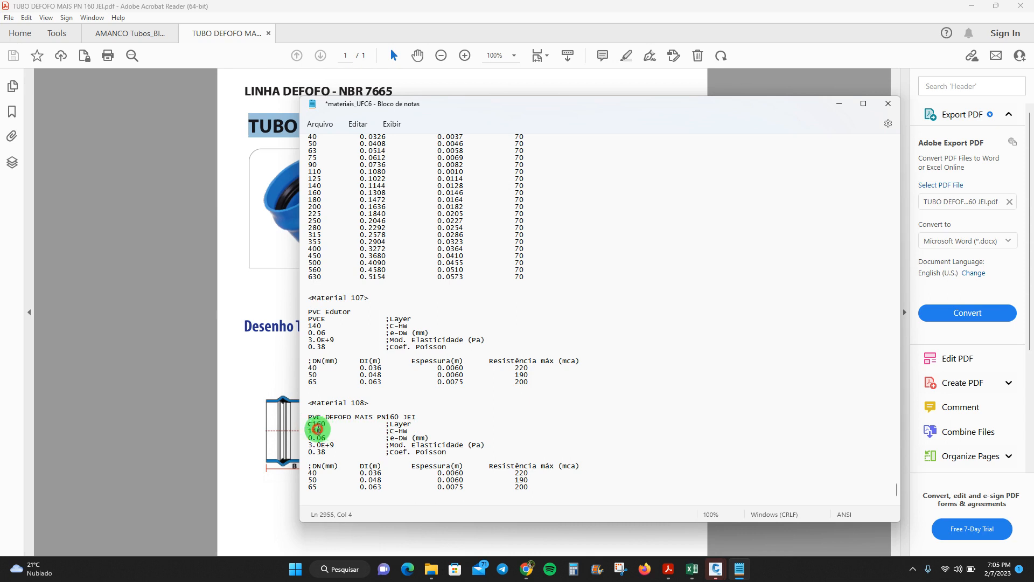
Review Material 108's C-HW, e-DW, name and layer entries, comparing its coefficients with those of Material 104 (PEAD-100 PN4)
{"action": "double_click", "coordinate": [318, 431]}
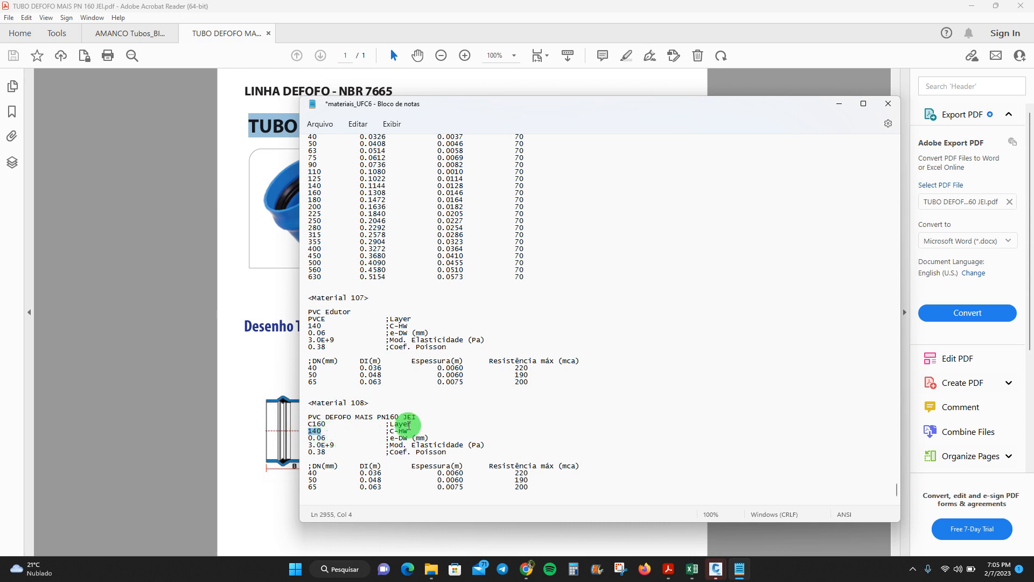
{"action": "left_click_drag", "start_coordinate": [309, 438], "coordinate": [327, 440]}
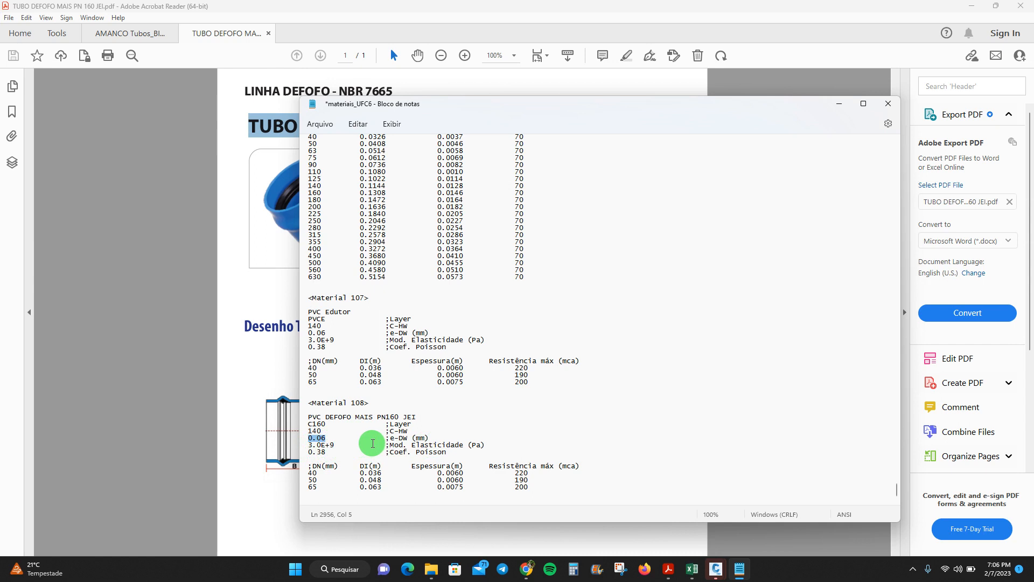
{"action": "scroll", "coordinate": [387, 386], "scroll_direction": "up", "scroll_amount": 1}
{"action": "scroll", "coordinate": [387, 386], "scroll_direction": "up", "scroll_amount": 20}
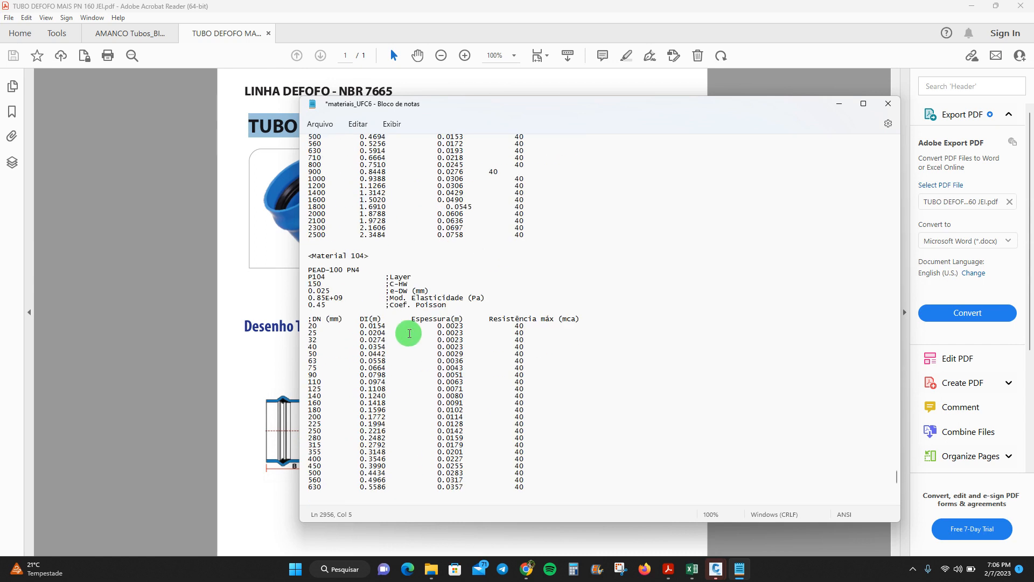
{"action": "scroll", "coordinate": [408, 333], "scroll_direction": "up", "scroll_amount": 6}
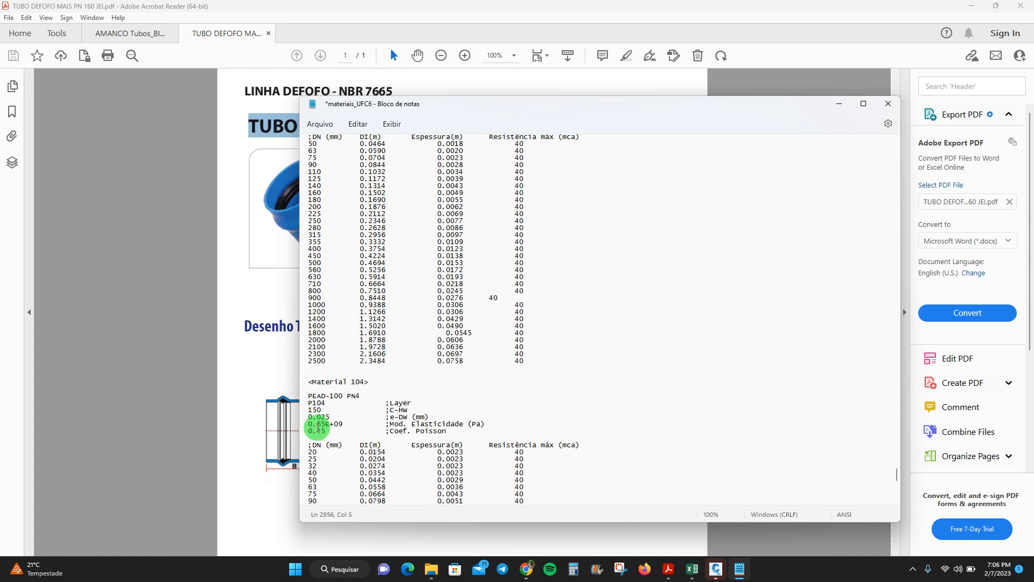
{"action": "scroll", "coordinate": [409, 415], "scroll_direction": "down", "scroll_amount": 1}
{"action": "scroll", "coordinate": [412, 411], "scroll_direction": "down", "scroll_amount": 20}
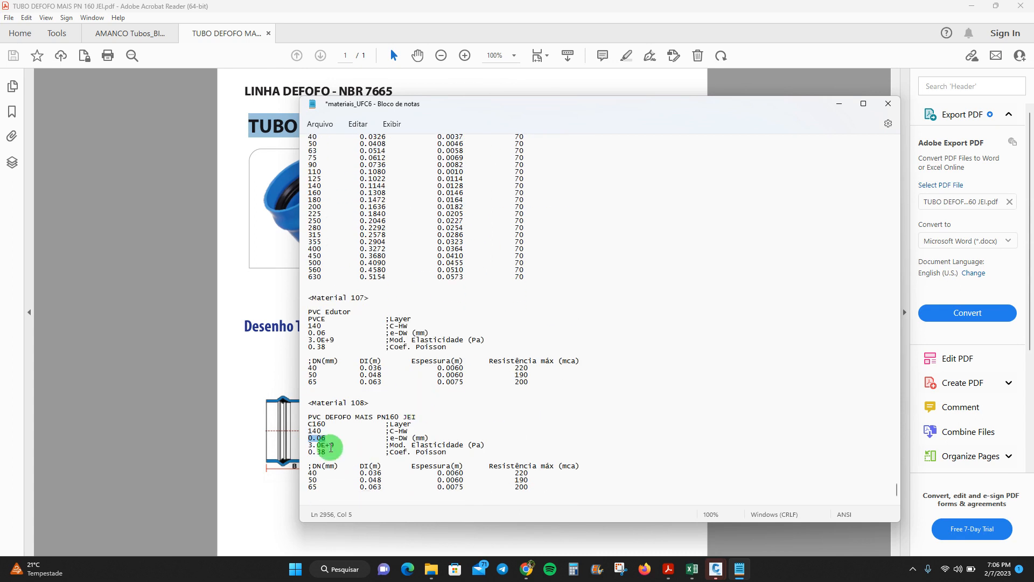
{"action": "left_click", "coordinate": [334, 438]}
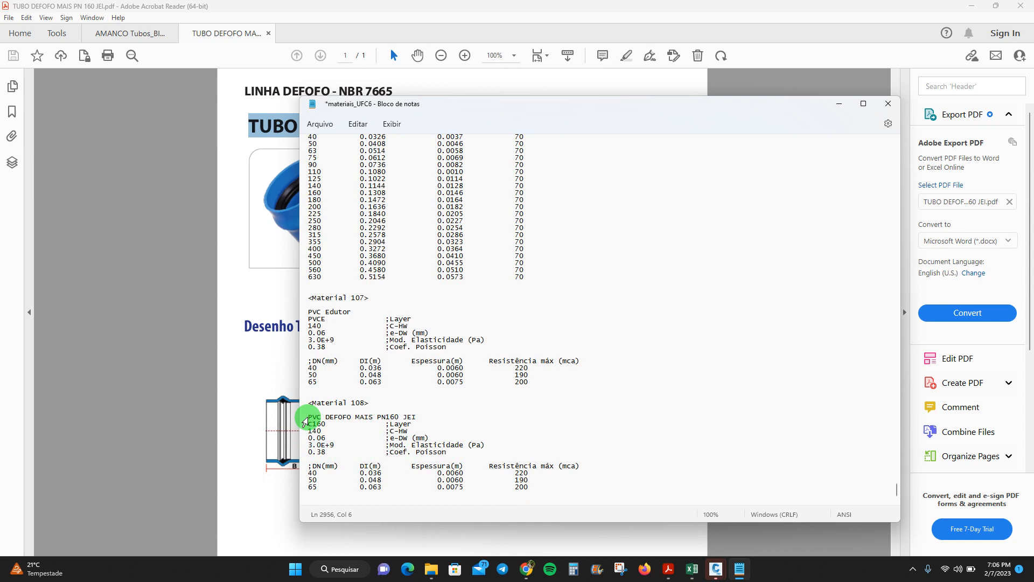
{"action": "left_click_drag", "start_coordinate": [310, 417], "coordinate": [418, 418]}
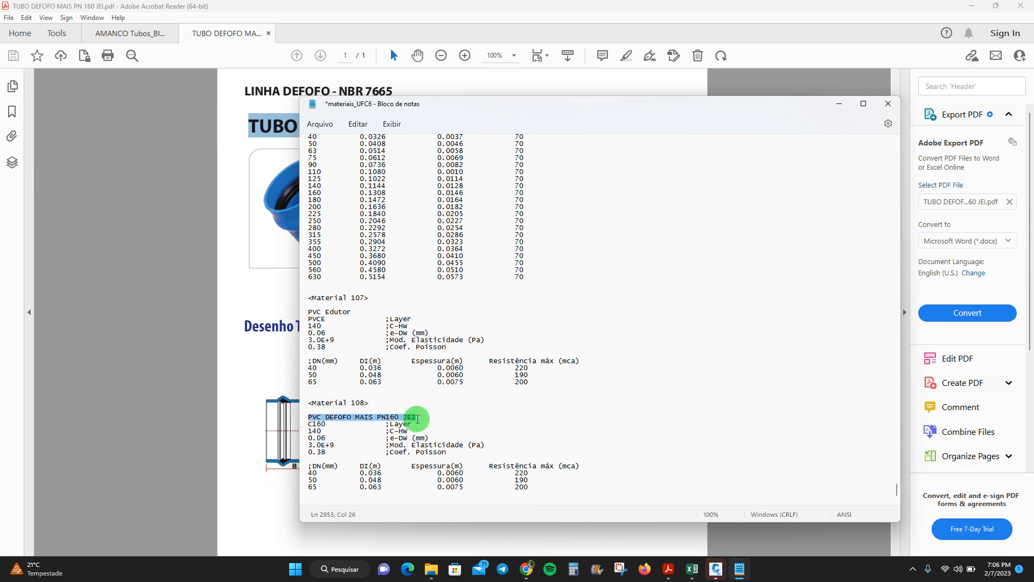
{"action": "left_click_drag", "start_coordinate": [325, 424], "coordinate": [309, 426]}
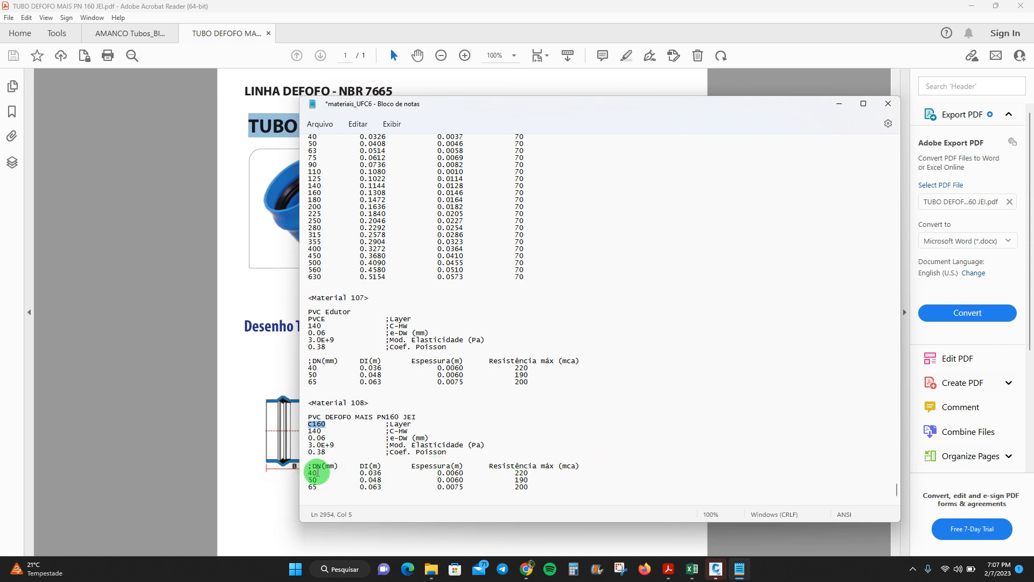
Copy the pipe data in C11:F17 from the Excel sheet and paste it over the three old size rows of Material 108 in Notepad
{"action": "left_click", "coordinate": [692, 569]}
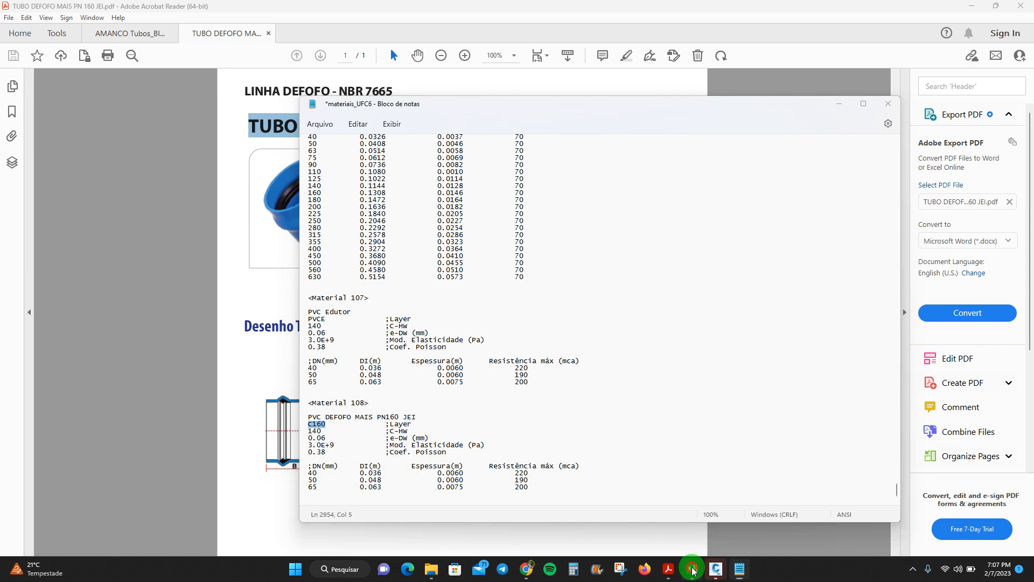
{"action": "left_click_drag", "start_coordinate": [96, 202], "coordinate": [213, 262]}
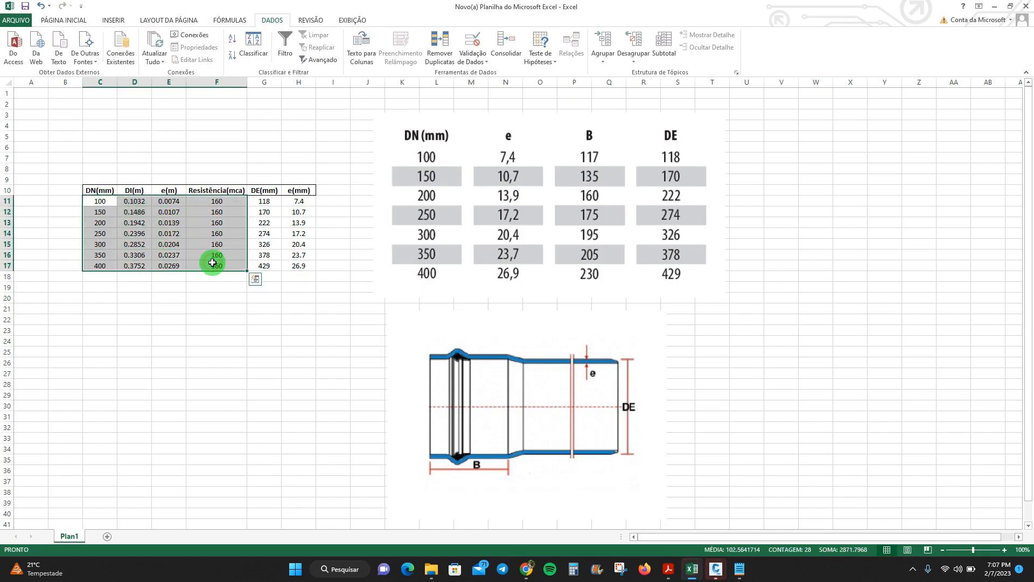
{"action": "key", "text": "ctrl+c"}
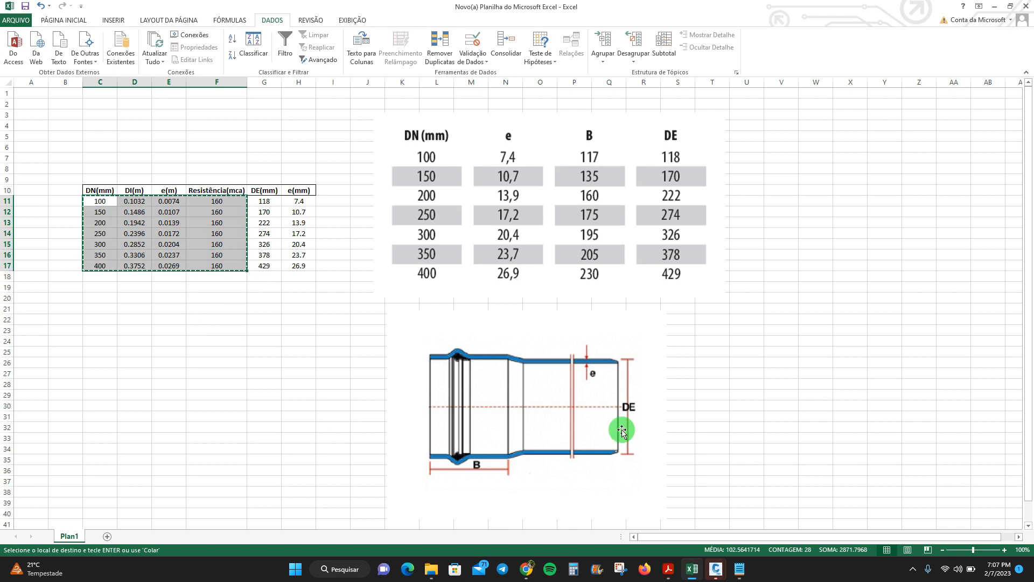
{"action": "left_click", "coordinate": [739, 569]}
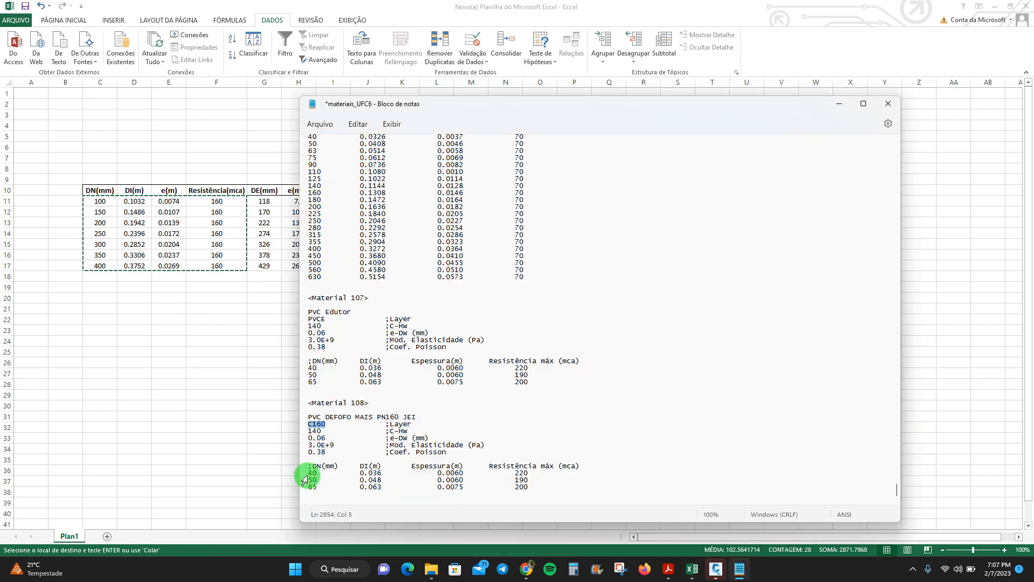
{"action": "left_click_drag", "start_coordinate": [310, 472], "coordinate": [528, 488]}
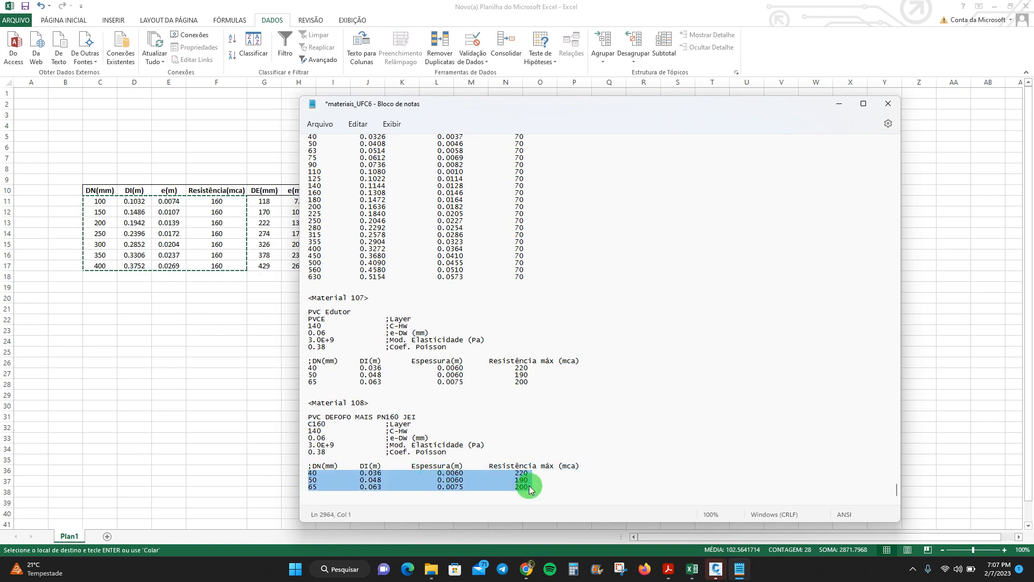
{"action": "key", "text": "ctrl+v"}
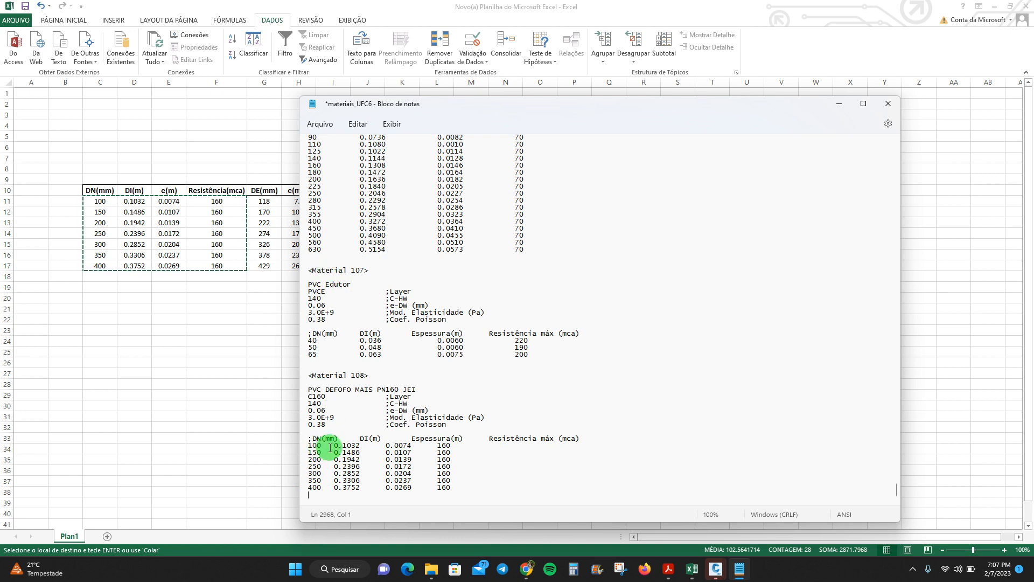
Indent the inner diameter values of all seven Material 108 rows so they line up under the DI(m) heading
{"action": "key", "text": "Tab"}
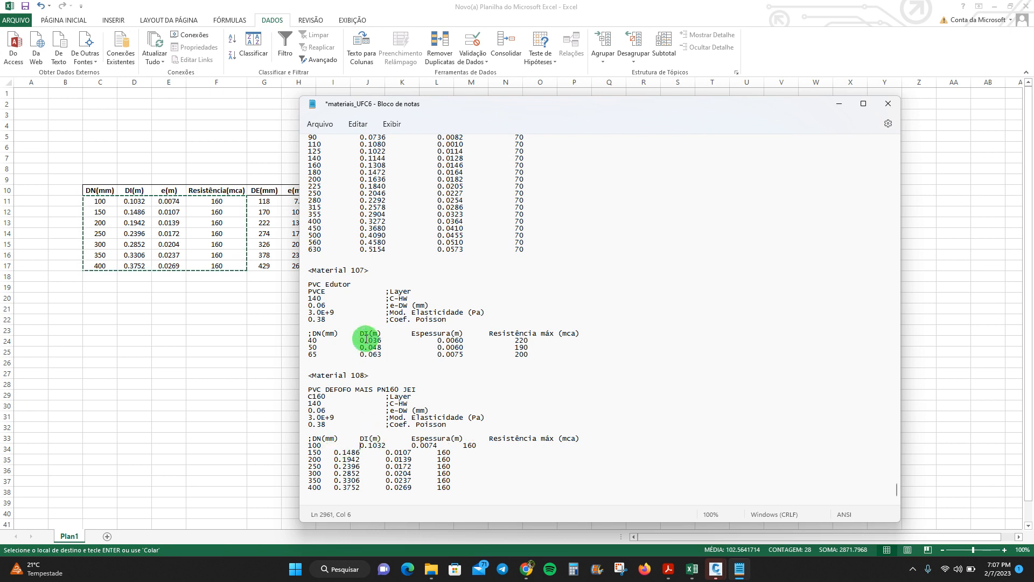
{"action": "key", "text": "Tab"}
{"action": "left_click", "coordinate": [332, 457]}
{"action": "key", "text": "Tab"}
{"action": "left_click", "coordinate": [335, 465]}
{"action": "key", "text": "Tab"}
{"action": "left_click", "coordinate": [334, 473]}
{"action": "key", "text": "Tab"}
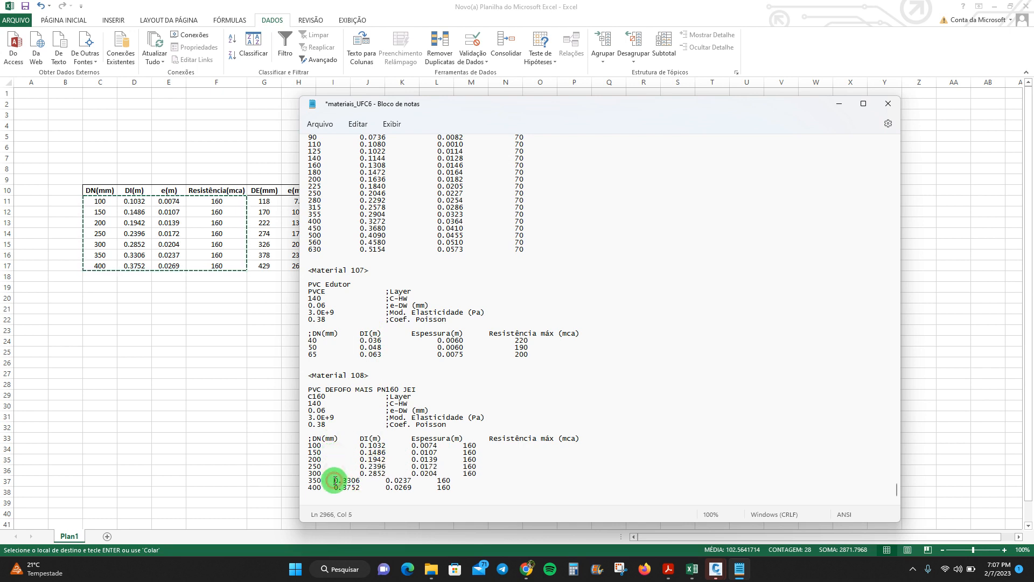
{"action": "key", "text": "Tab"}
{"action": "left_click", "coordinate": [335, 487]}
{"action": "key", "text": "Tab"}
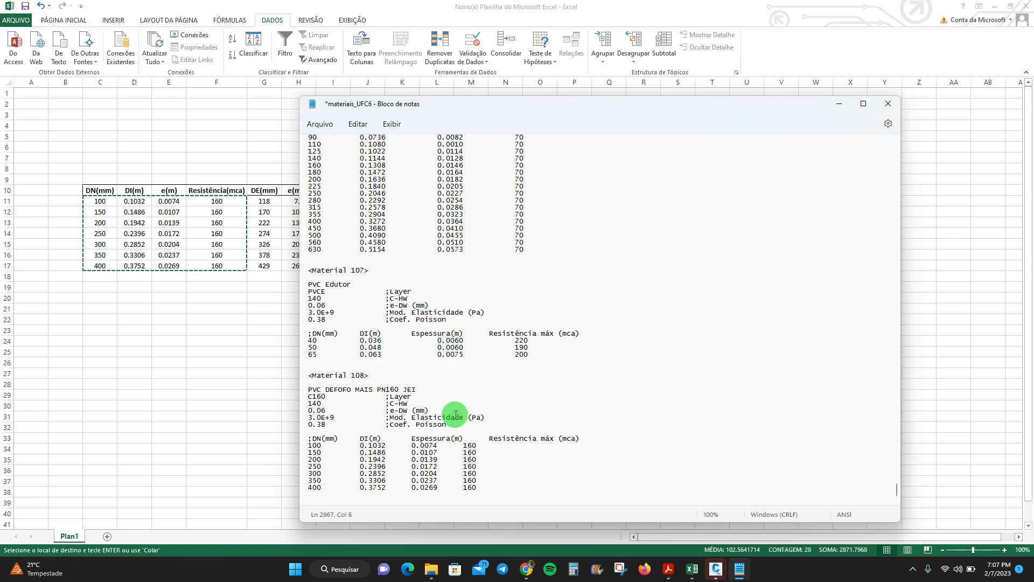
Indent the wall thickness values of the Material 108 rows to match the Espessura(m) column of Material 107
{"action": "left_click", "coordinate": [412, 445]}
{"action": "key", "text": "Tab"}
{"action": "key", "text": "Tab"}
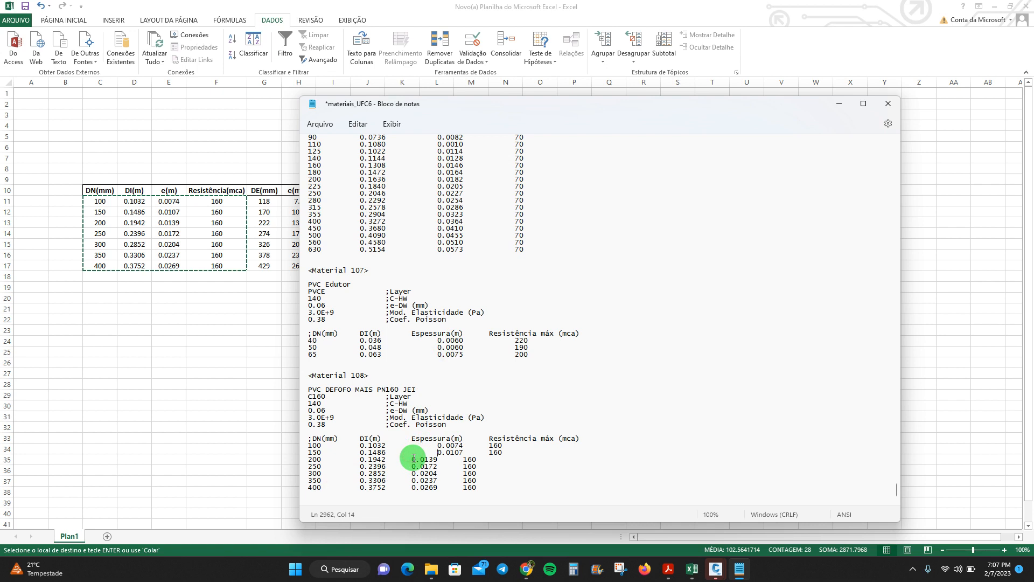
{"action": "key", "text": "Tab"}
{"action": "key", "text": "Tab"}
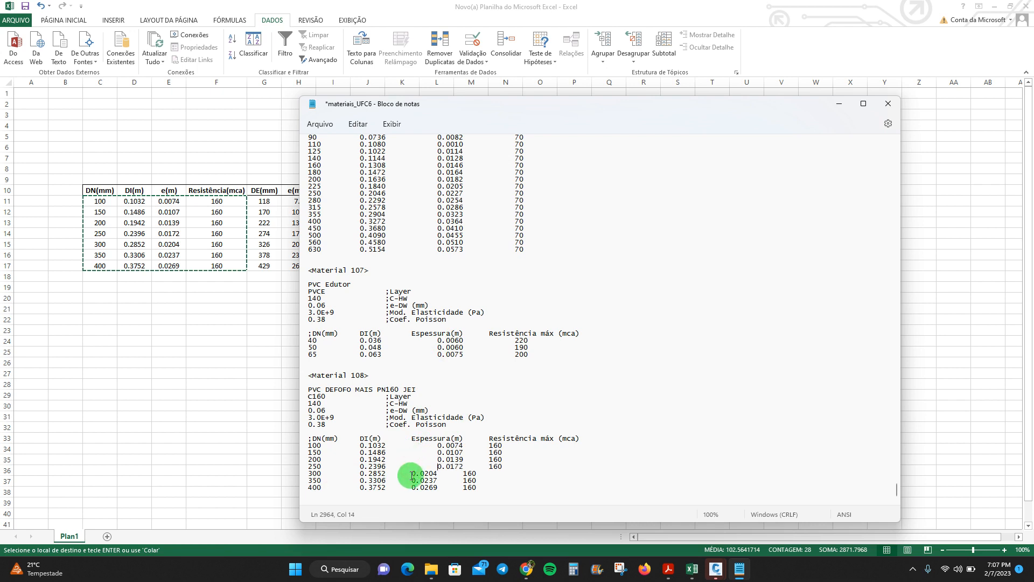
{"action": "key", "text": "Tab"}
{"action": "left_click", "coordinate": [411, 481]}
{"action": "key", "text": "Tab"}
{"action": "key", "text": "Tab"}
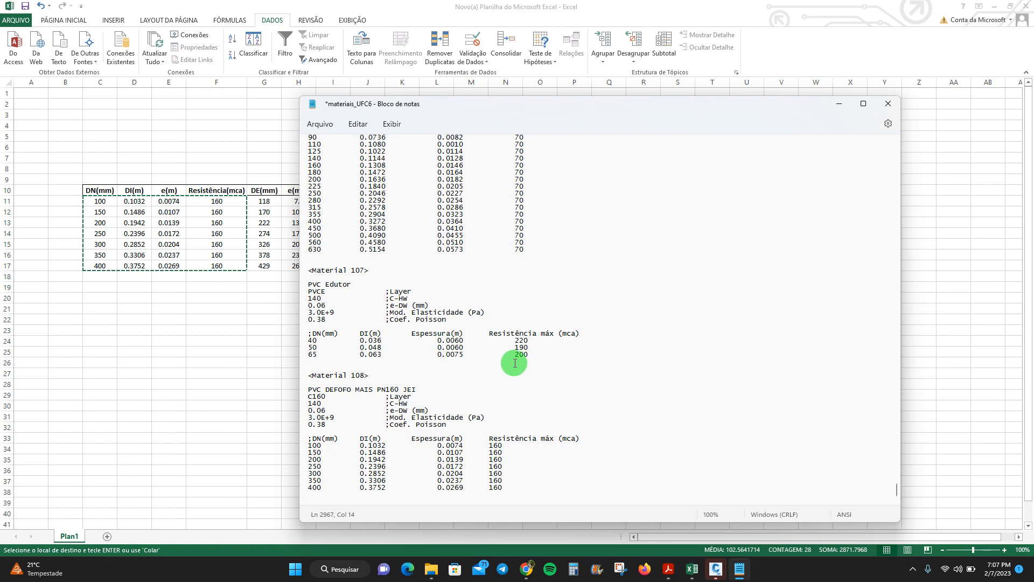
Indent the 160 values of the Material 108 rows to align them under Resistência máx (mca)
{"action": "key", "text": "Tab"}
{"action": "key", "text": "Tab"}
{"action": "key", "text": "Tab"}
{"action": "key", "text": "Tab"}
{"action": "left_click", "coordinate": [488, 473]}
{"action": "key", "text": "Tab"}
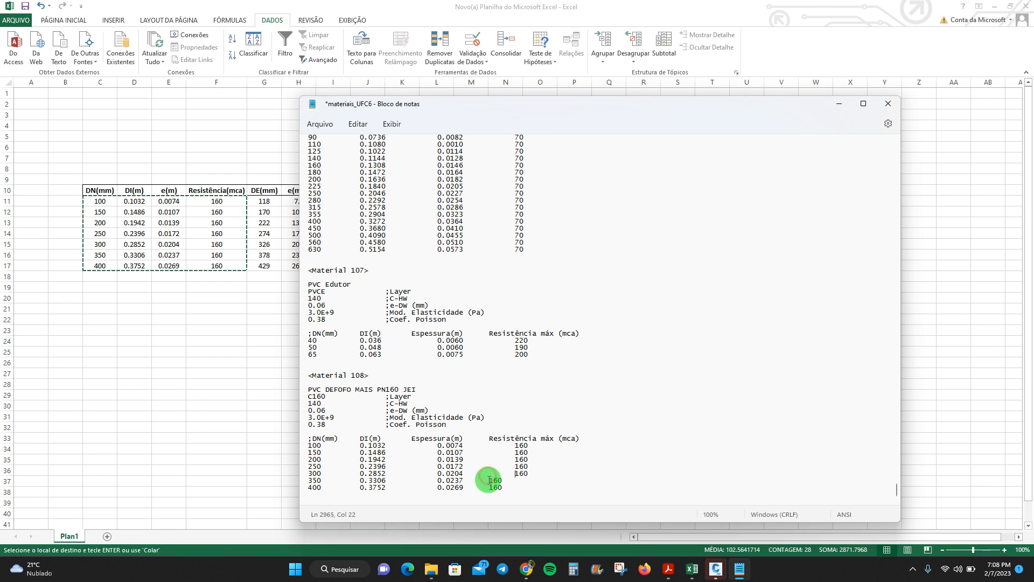
{"action": "key", "text": "Tab"}
{"action": "left_click", "coordinate": [488, 487]}
{"action": "key", "text": "Tab"}
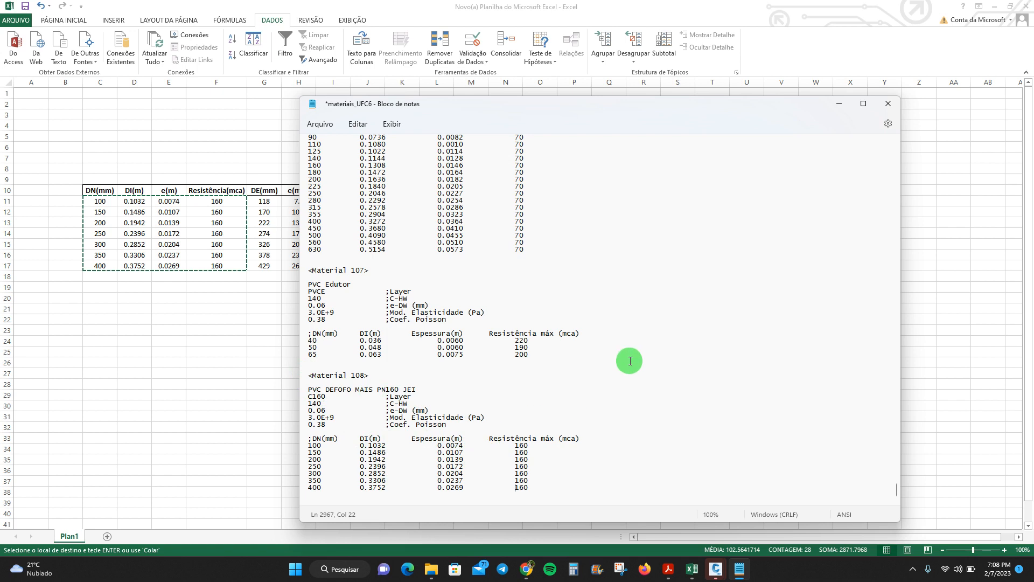
Close materiais_UFC6 saving its changes, and switch to the EXEMPLO REDE POR GRAVIDADE drawing in Civil 3D
{"action": "left_click", "coordinate": [890, 102]}
{"action": "left_click", "coordinate": [533, 345]}
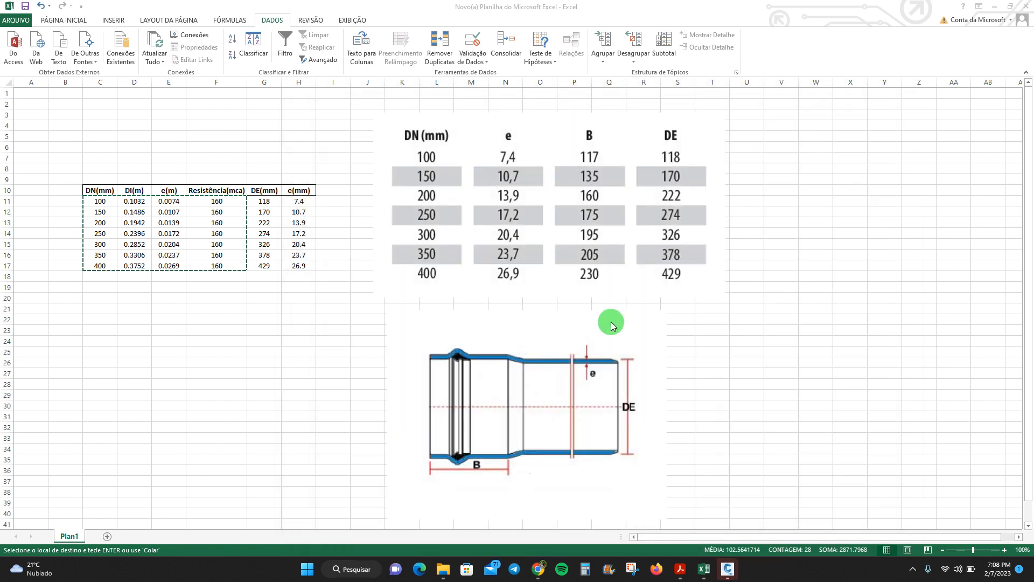
{"action": "mouse_move", "coordinate": [727, 565]}
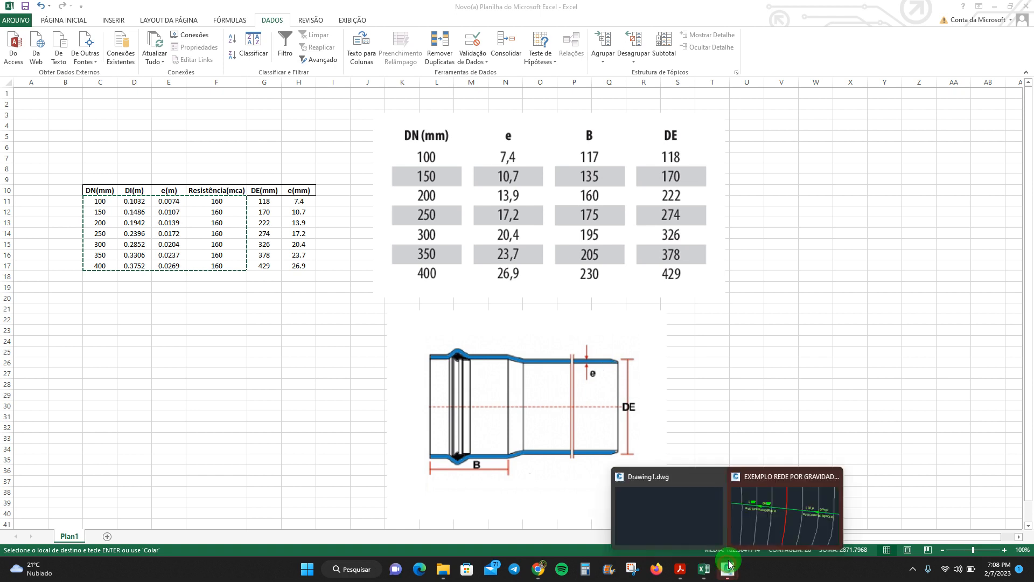
{"action": "left_click", "coordinate": [757, 515]}
Open the Material settings in Definição de padrões and bring up the form for adding a new material
{"action": "scroll", "coordinate": [442, 337], "scroll_direction": "down", "scroll_amount": 4}
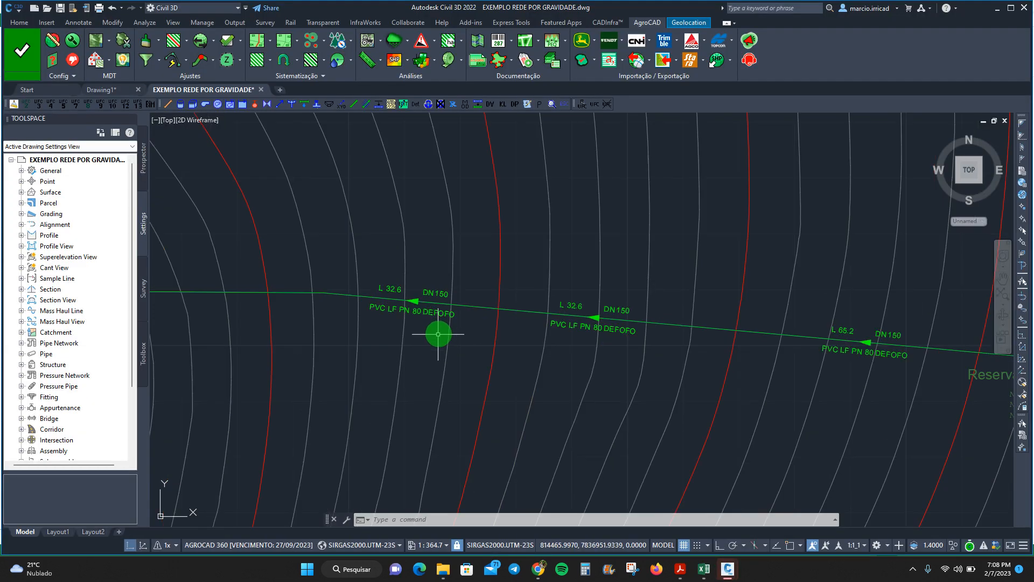
{"action": "scroll", "coordinate": [406, 300], "scroll_direction": "down", "scroll_amount": 4}
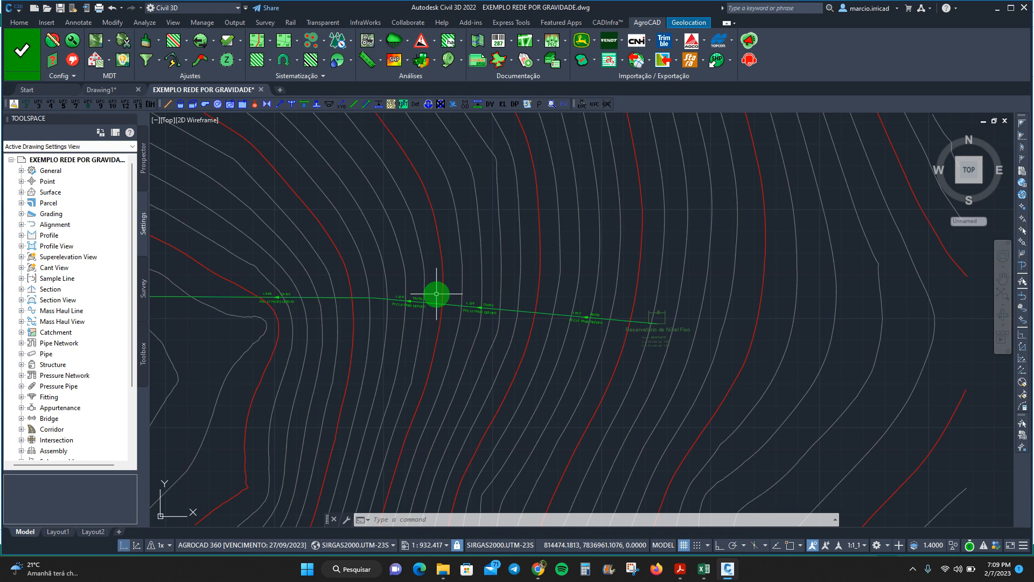
{"action": "scroll", "coordinate": [422, 302], "scroll_direction": "up", "scroll_amount": 2}
{"action": "scroll", "coordinate": [468, 300], "scroll_direction": "down", "scroll_amount": 2}
{"action": "scroll", "coordinate": [474, 300], "scroll_direction": "down", "scroll_amount": 10}
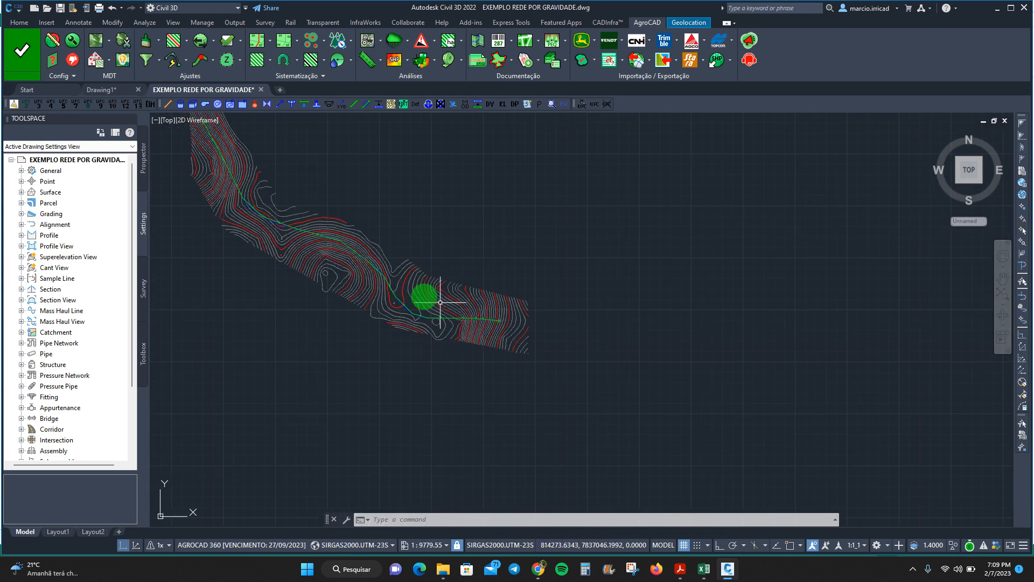
{"action": "scroll", "coordinate": [604, 331], "scroll_direction": "up", "scroll_amount": 10}
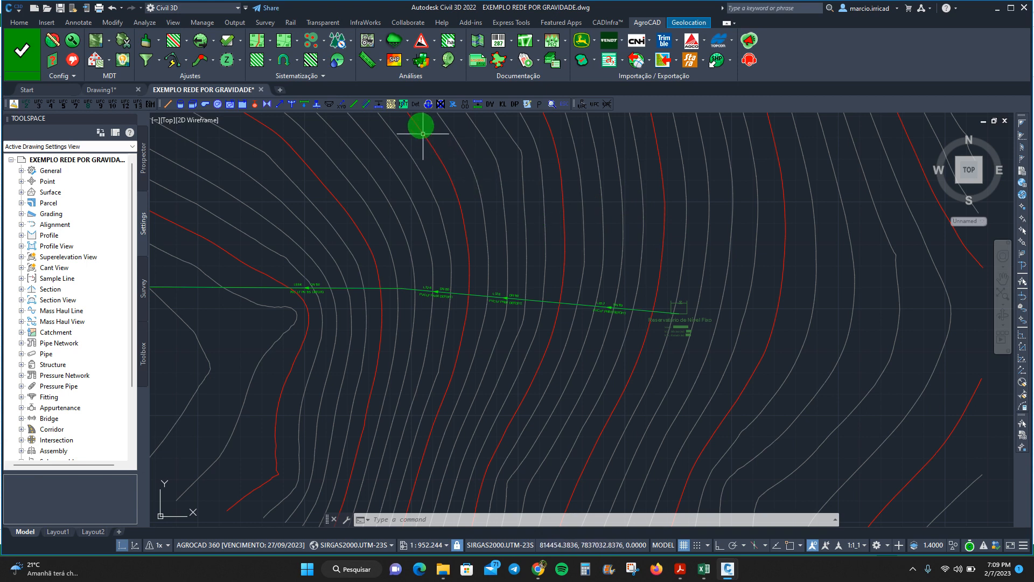
{"action": "left_click", "coordinate": [416, 104]}
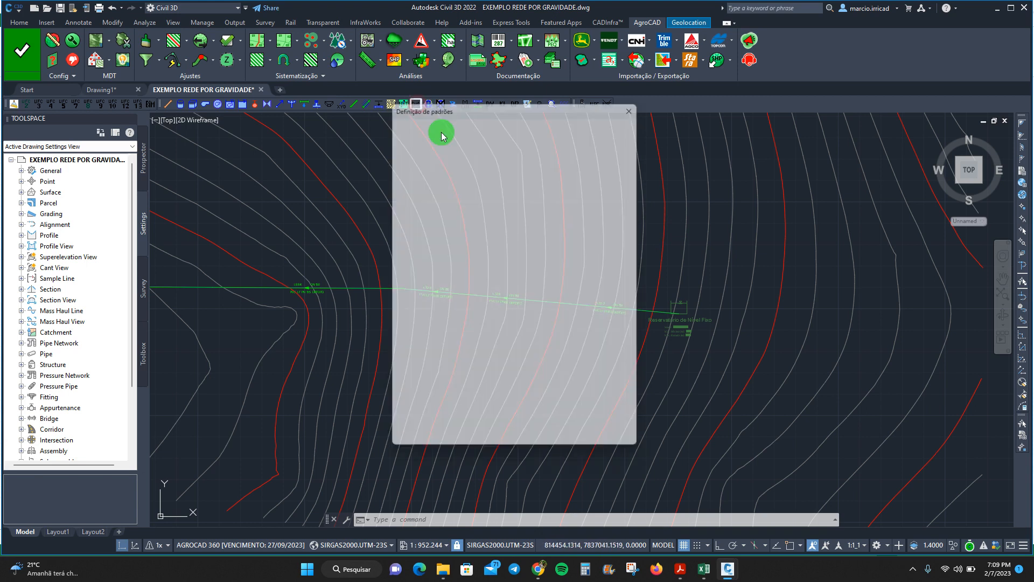
{"action": "left_click", "coordinate": [467, 118]}
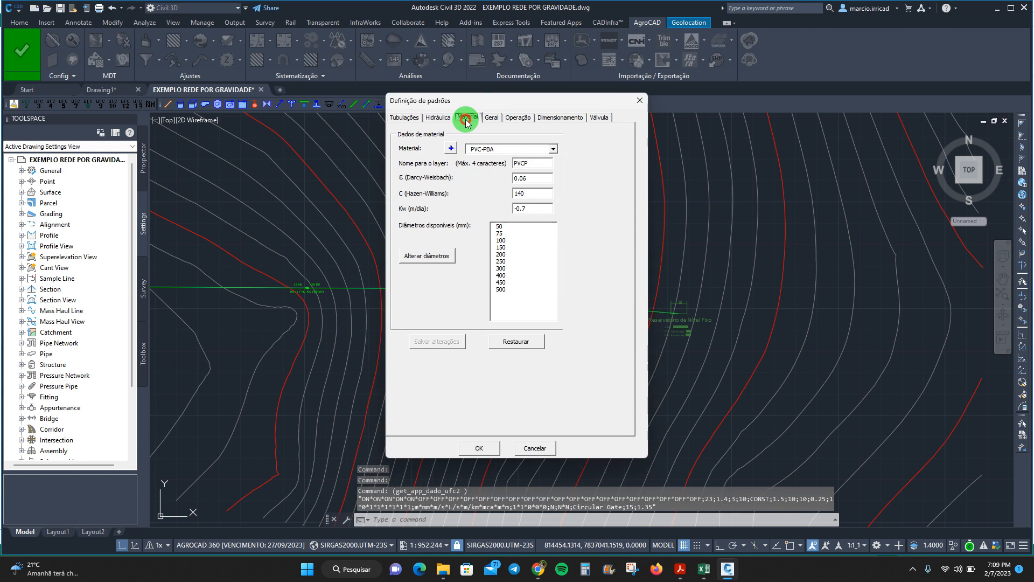
{"action": "left_click", "coordinate": [450, 148]}
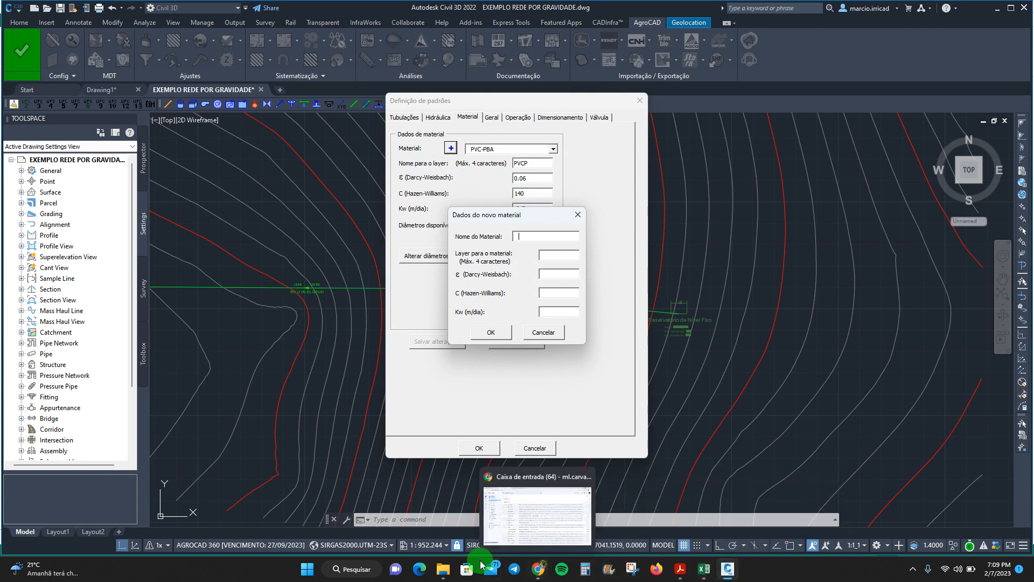
Look up the Material 108 name in materiais_UFC6 from the UFC6 folder, and close the file to return to the new material form
{"action": "left_click", "coordinate": [444, 570]}
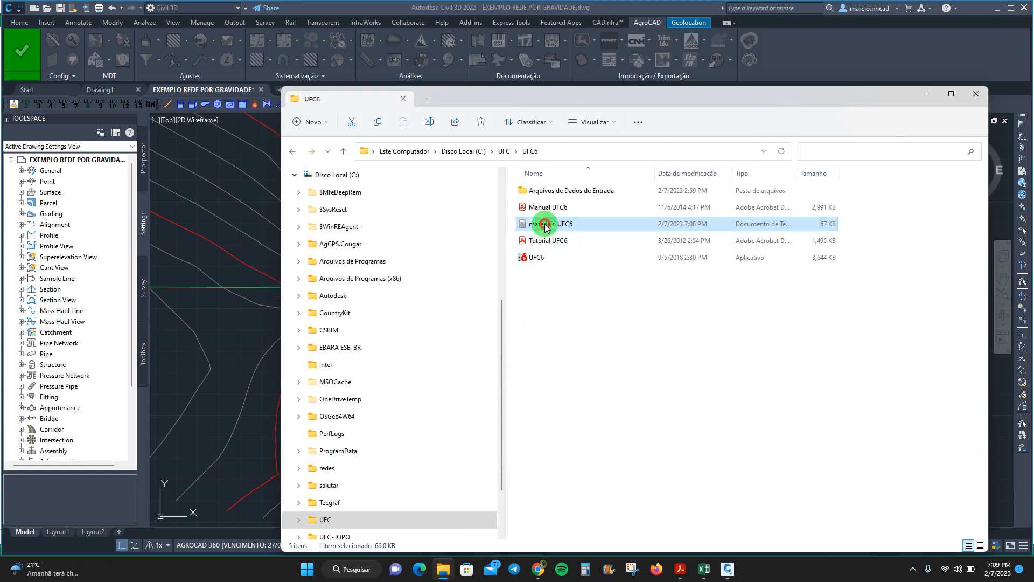
{"action": "double_click", "coordinate": [546, 226]}
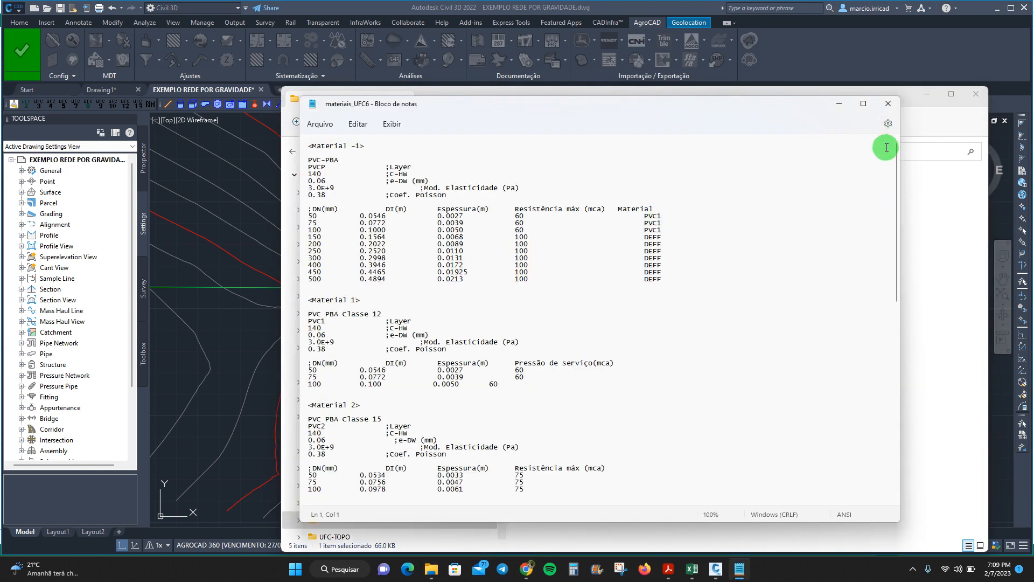
{"action": "scroll", "coordinate": [860, 213], "scroll_direction": "down", "scroll_amount": 2}
{"action": "scroll", "coordinate": [860, 214], "scroll_direction": "down", "scroll_amount": 2}
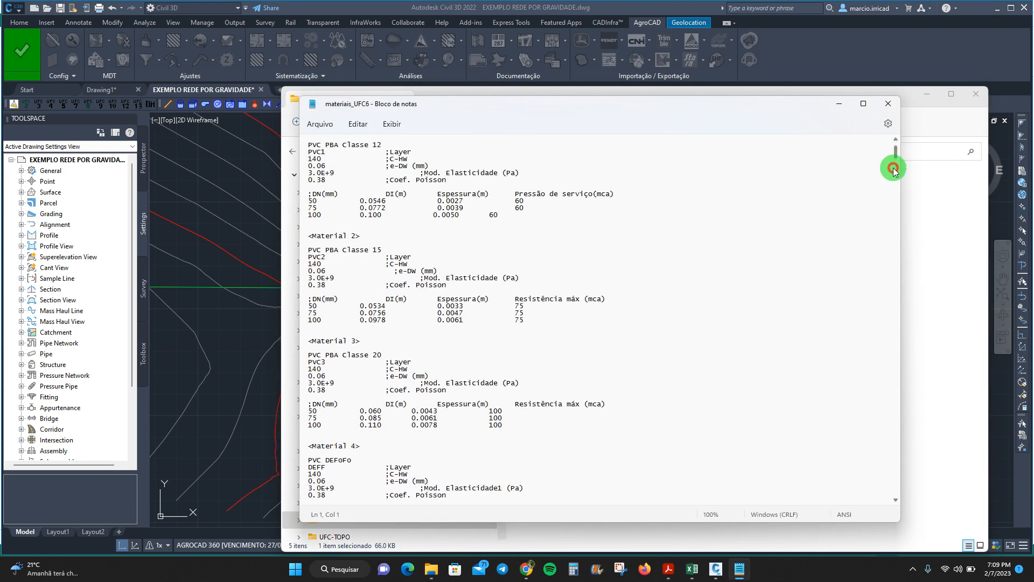
{"action": "left_click_drag", "start_coordinate": [896, 155], "coordinate": [874, 493]}
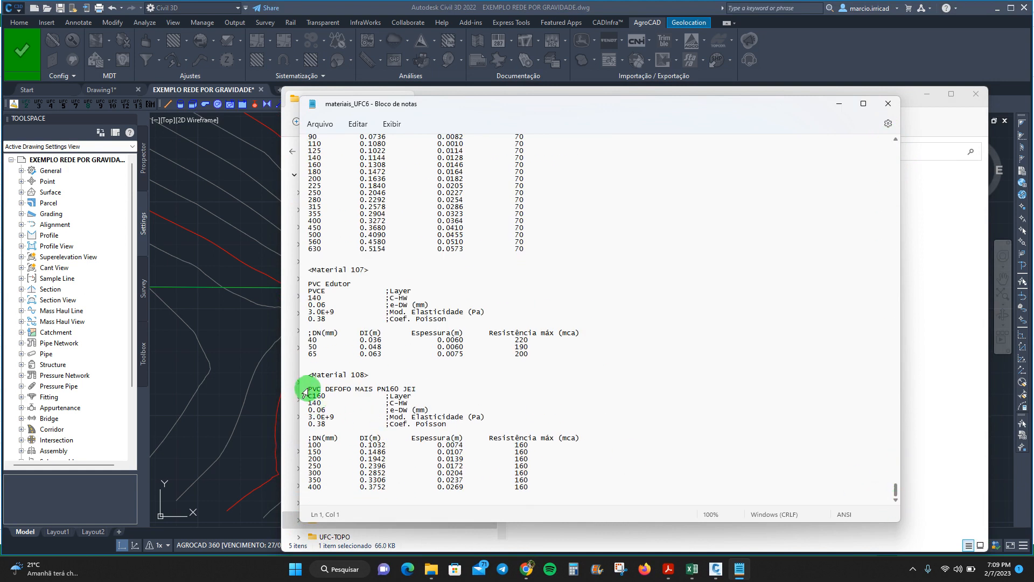
{"action": "left_click_drag", "start_coordinate": [310, 388], "coordinate": [418, 388]}
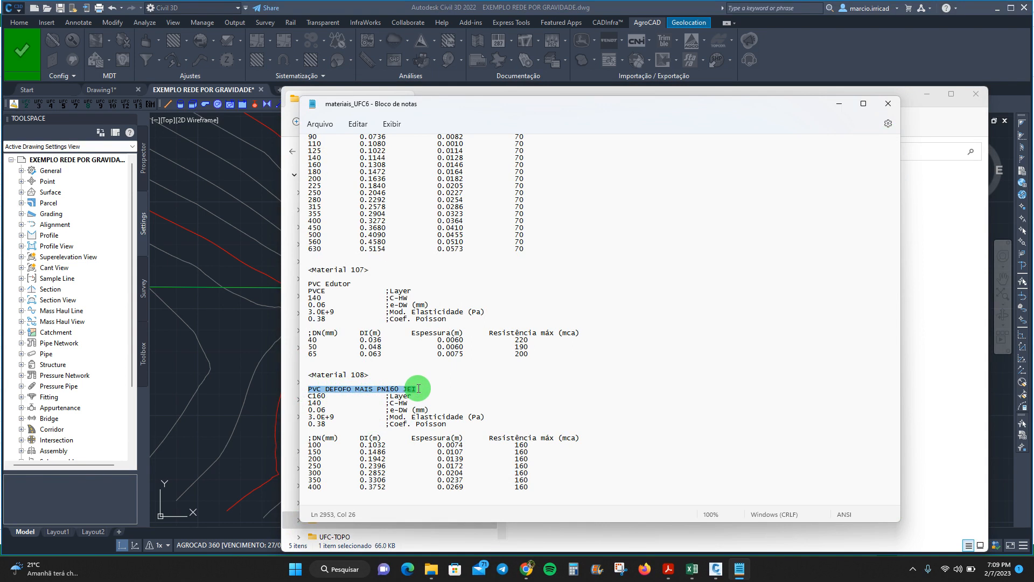
{"action": "left_click", "coordinate": [888, 104]}
{"action": "left_click", "coordinate": [926, 93]}
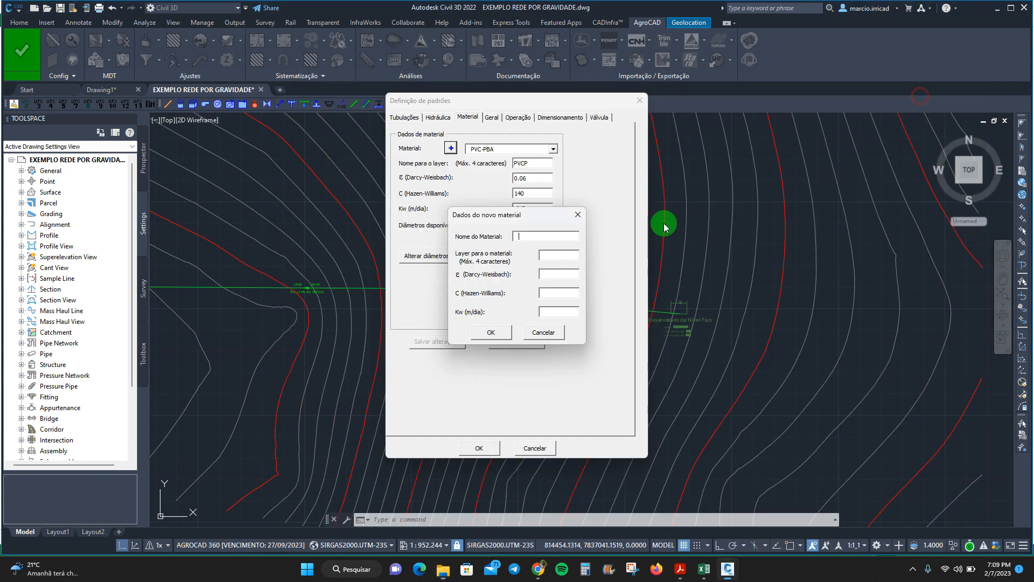
Name the new material PVC MAIS PN160
{"action": "left_click", "coordinate": [530, 236]}
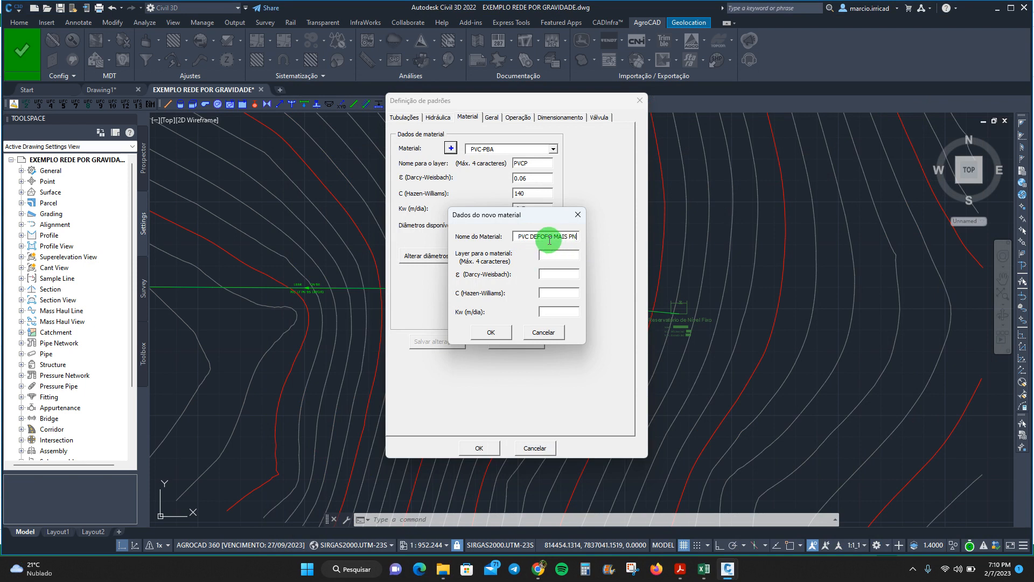
{"action": "left_click", "coordinate": [551, 236]}
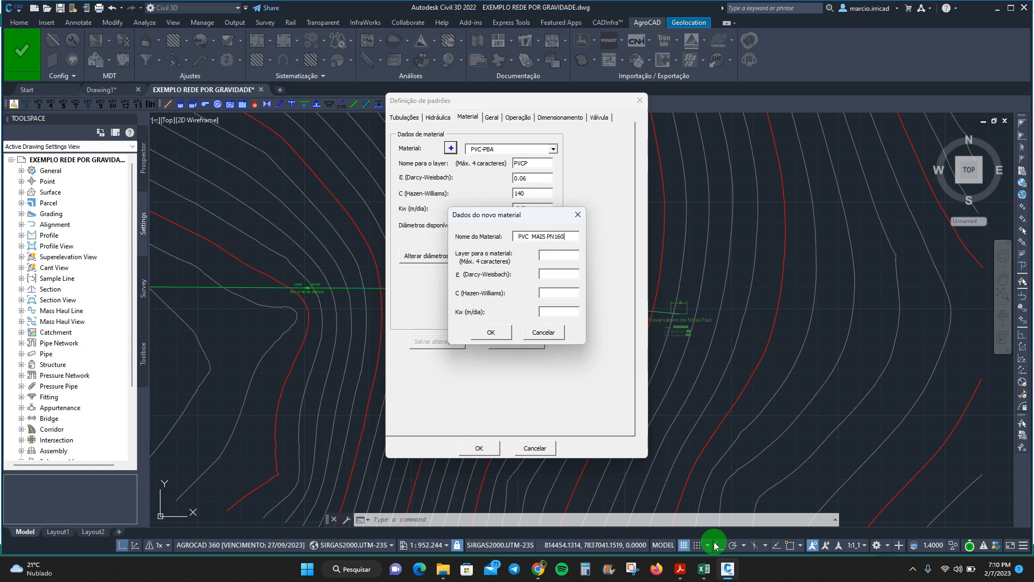
Switch to the TUBO DEFOFO MAIS PN 160 JEI datasheet in Acrobat Reader, check the tube's designation, and return to Civil 3D
{"action": "left_click", "coordinate": [679, 568]}
{"action": "left_click", "coordinate": [741, 525]}
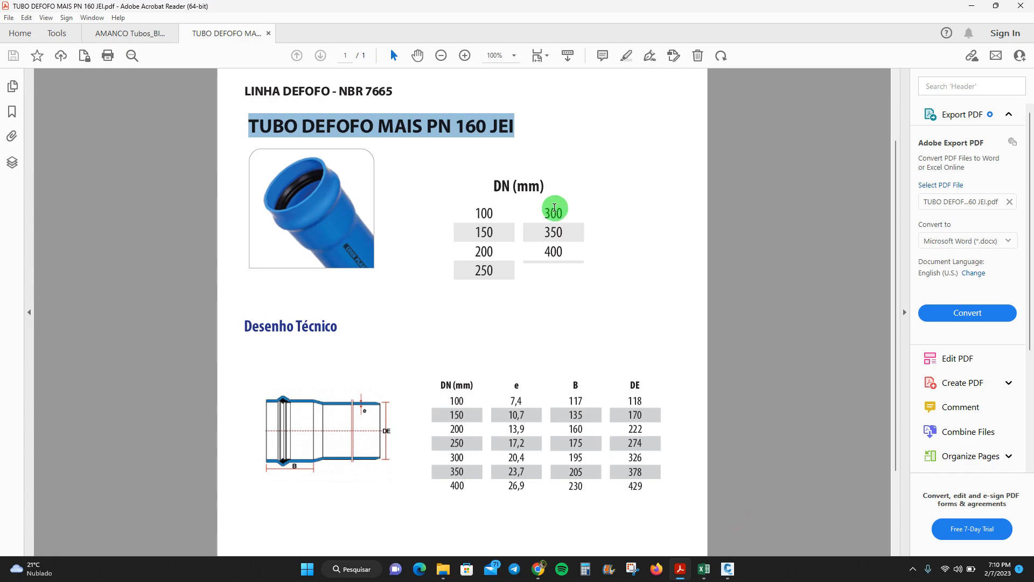
{"action": "scroll", "coordinate": [457, 172], "scroll_direction": "up", "scroll_amount": 3}
{"action": "left_click", "coordinate": [525, 247]}
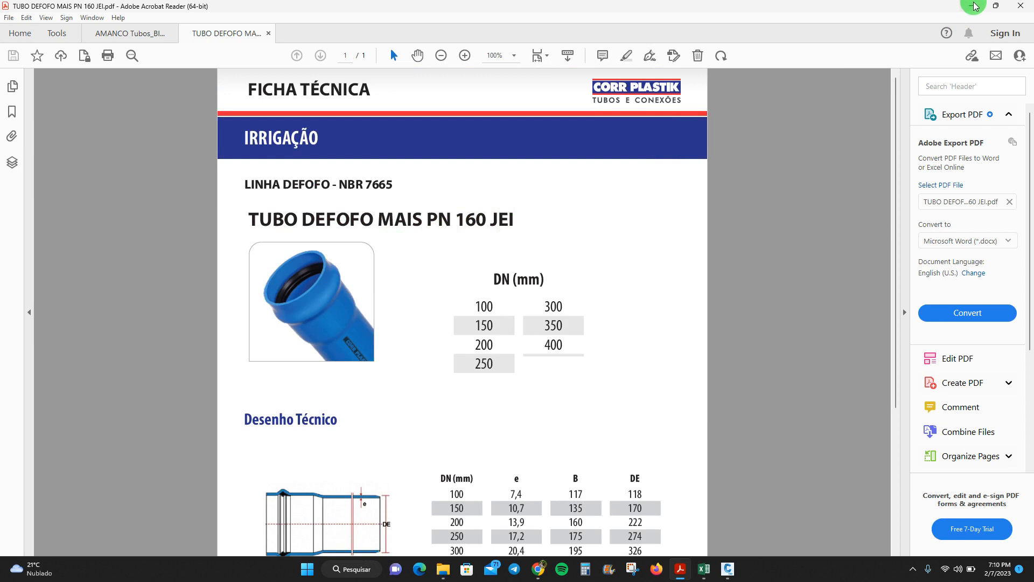
{"action": "key", "text": "alt+Tab"}
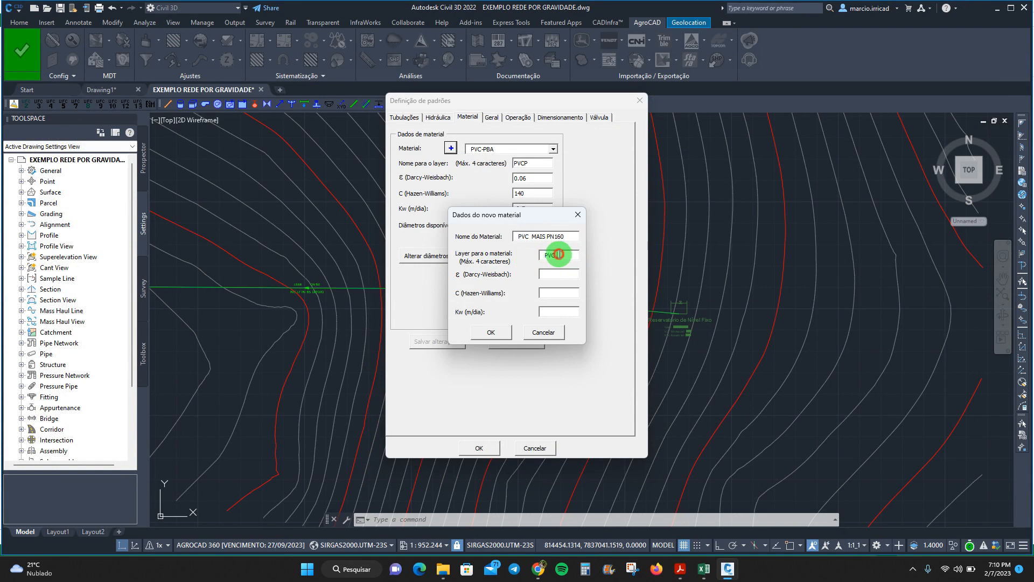
Give the new material layer C160, Darcy-Weisbach roughness 0.0600, Hazen-Williams coefficient 140 and Kw -0.7, and confirm its insertion
{"action": "double_click", "coordinate": [563, 254]}
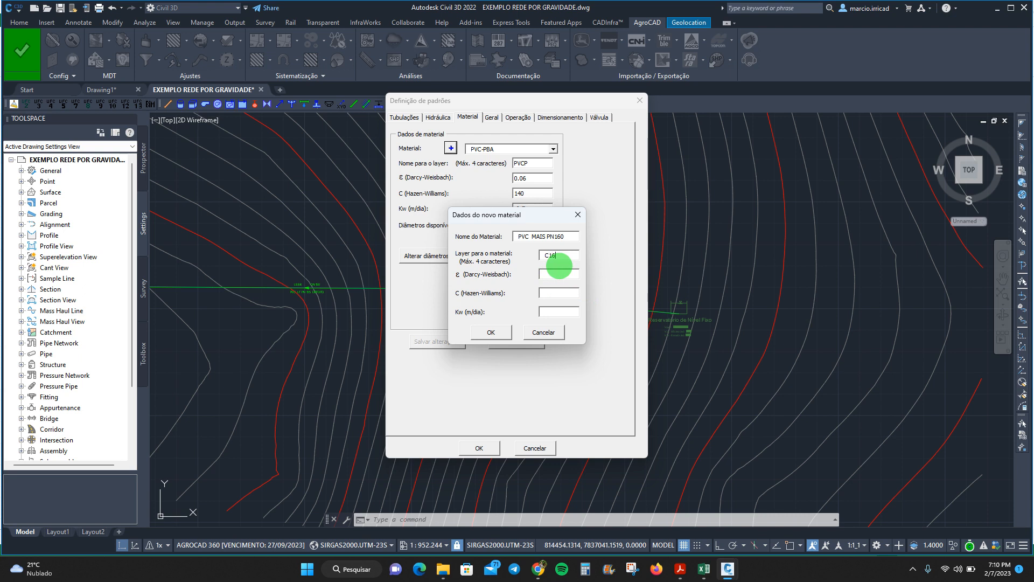
{"action": "left_click", "coordinate": [562, 275]}
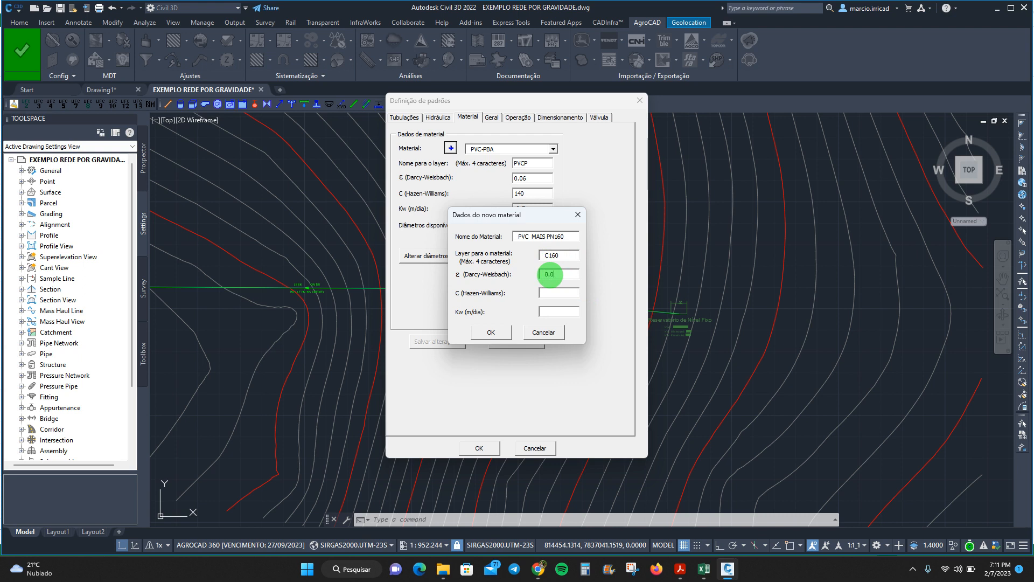
{"action": "left_click", "coordinate": [549, 294]}
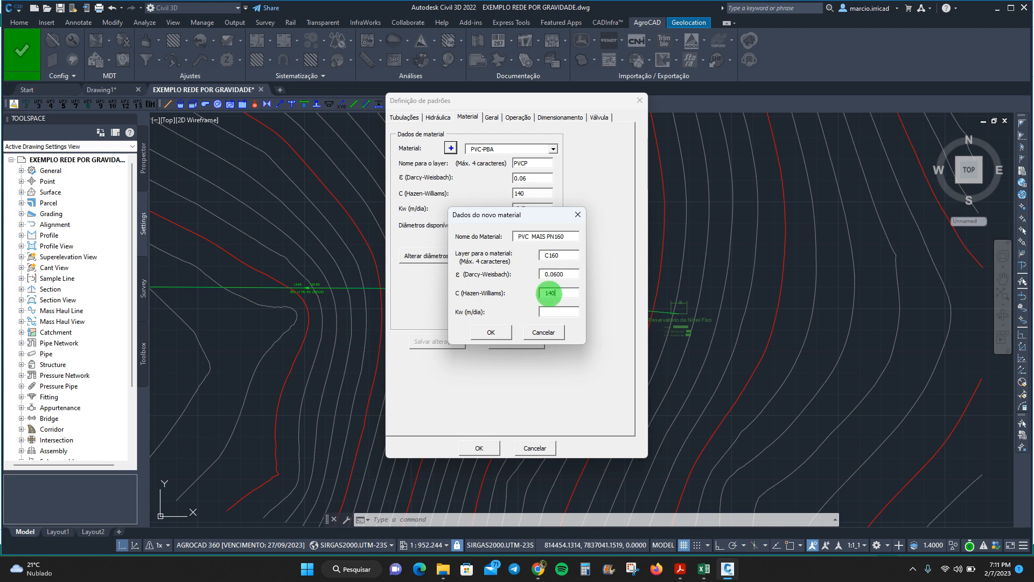
{"action": "left_click", "coordinate": [546, 312]}
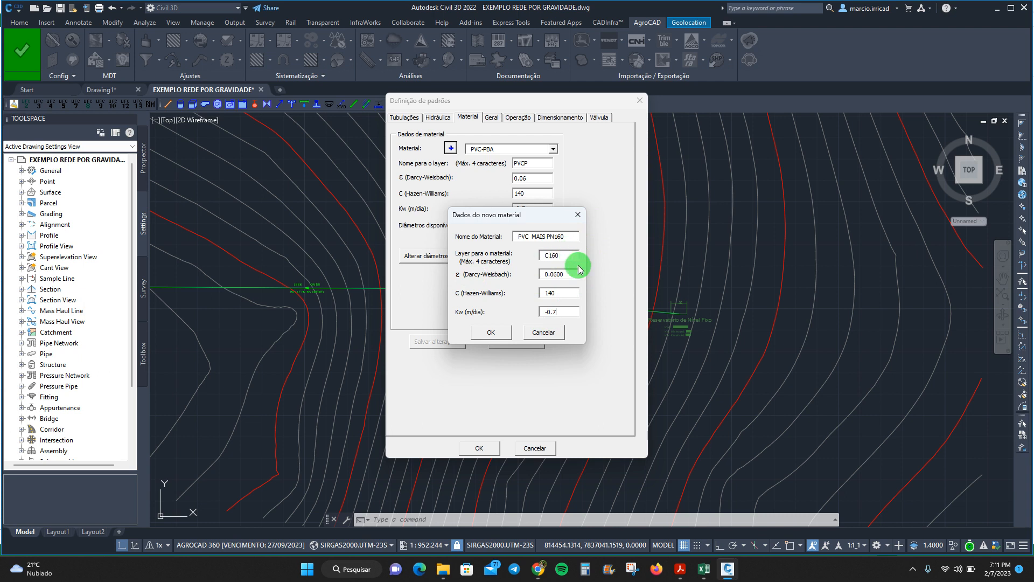
{"action": "left_click", "coordinate": [504, 324]}
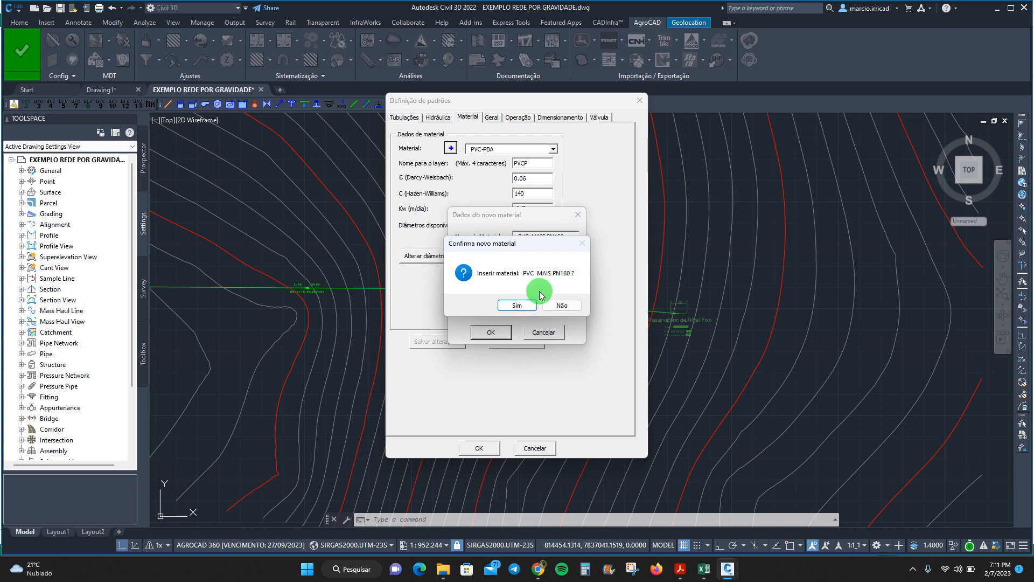
{"action": "left_click", "coordinate": [518, 305]}
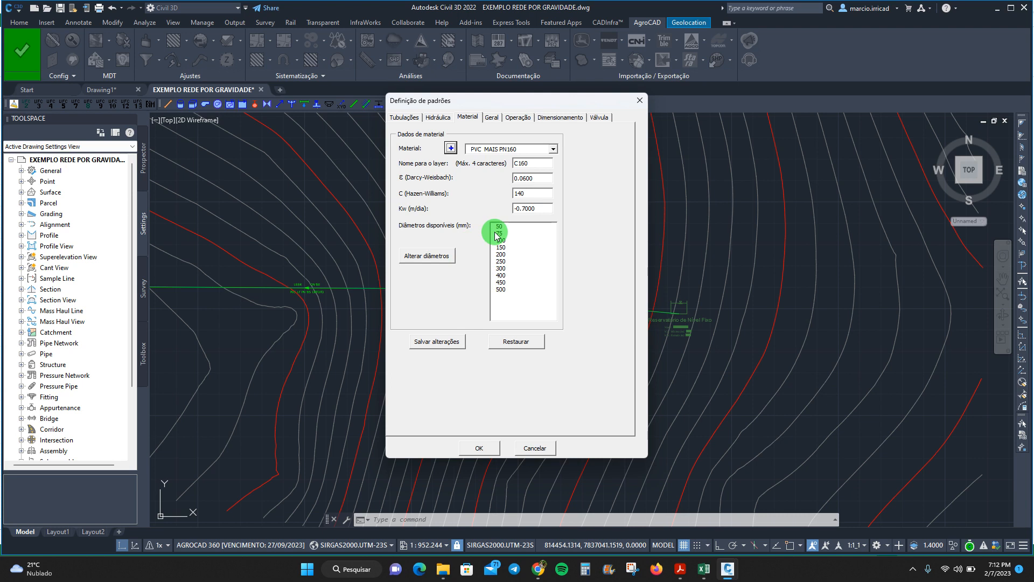
Limit the diameters of PVC MAIS PN160 to 100, 150, 200, 250, 300, 350 and 400 mm, and save the material changes
{"action": "left_click", "coordinate": [424, 258]}
{"action": "left_click_drag", "start_coordinate": [500, 238], "coordinate": [475, 234]}
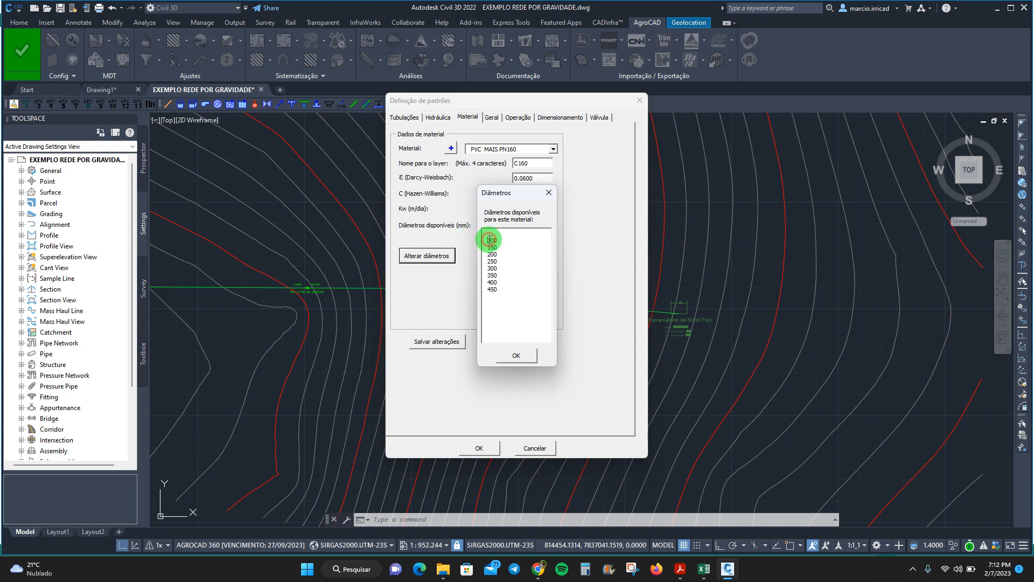
{"action": "double_click", "coordinate": [493, 284]}
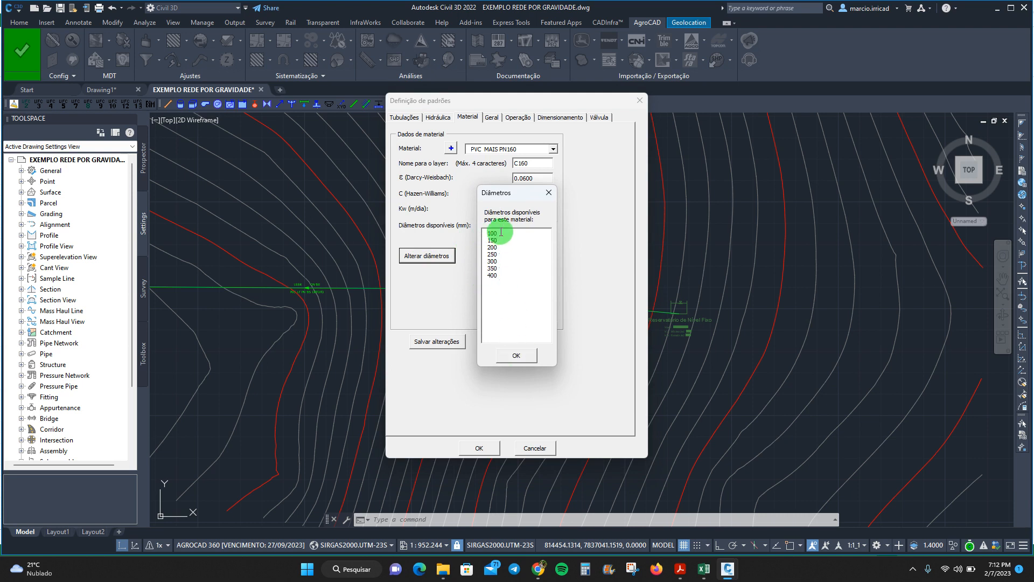
{"action": "left_click", "coordinate": [517, 355]}
{"action": "left_click", "coordinate": [444, 343]}
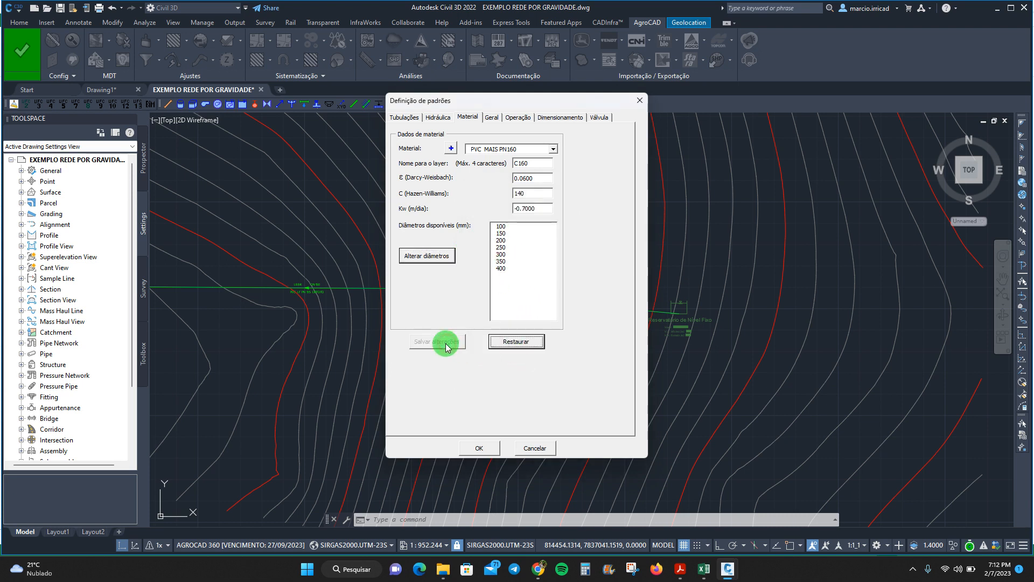
{"action": "left_click", "coordinate": [481, 447]}
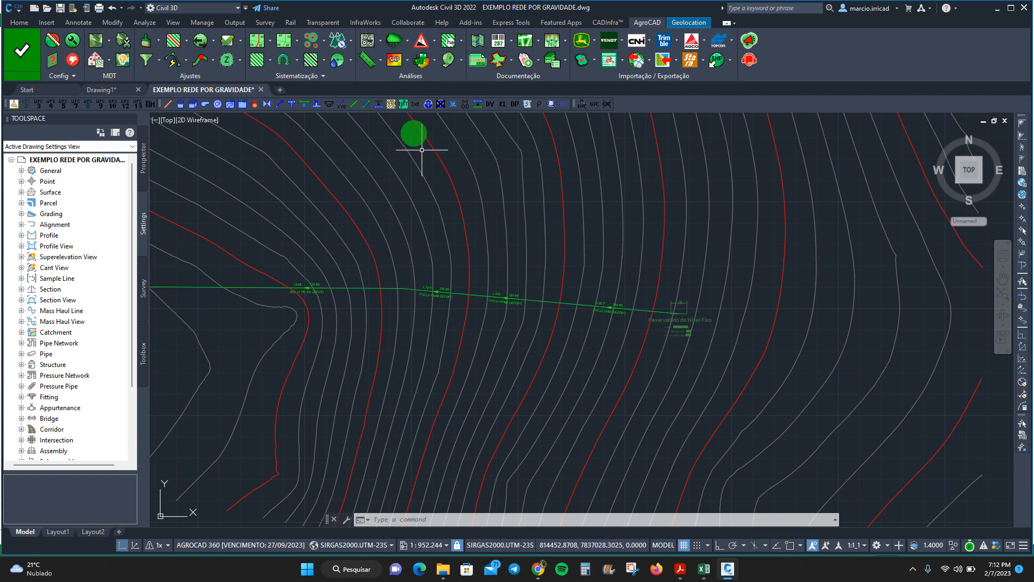
Reopen the Material settings in Definição de padrões and check the stored parameters and diameters of PVC MAIS PN160
{"action": "left_click", "coordinate": [413, 104]}
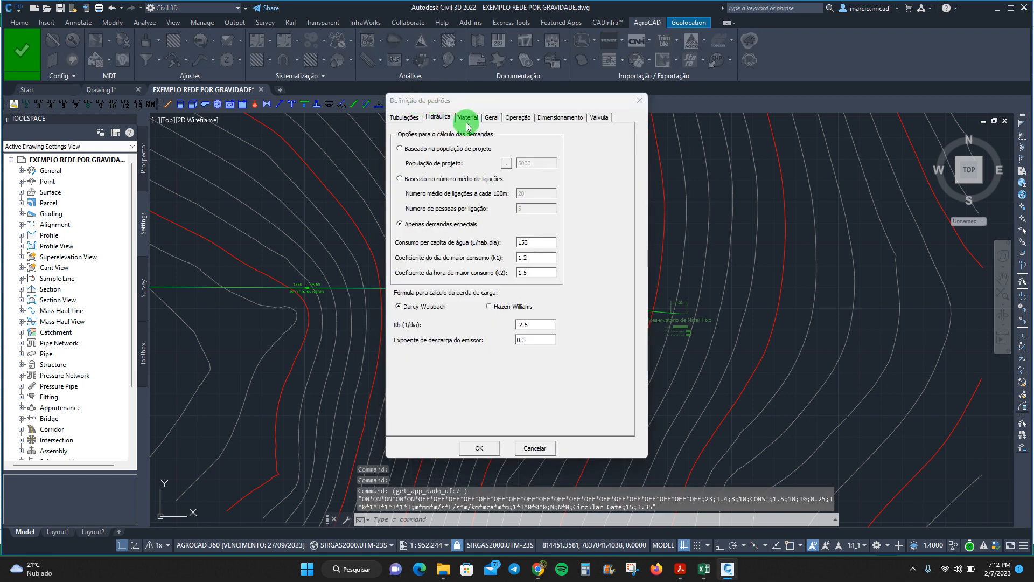
{"action": "left_click", "coordinate": [466, 122]}
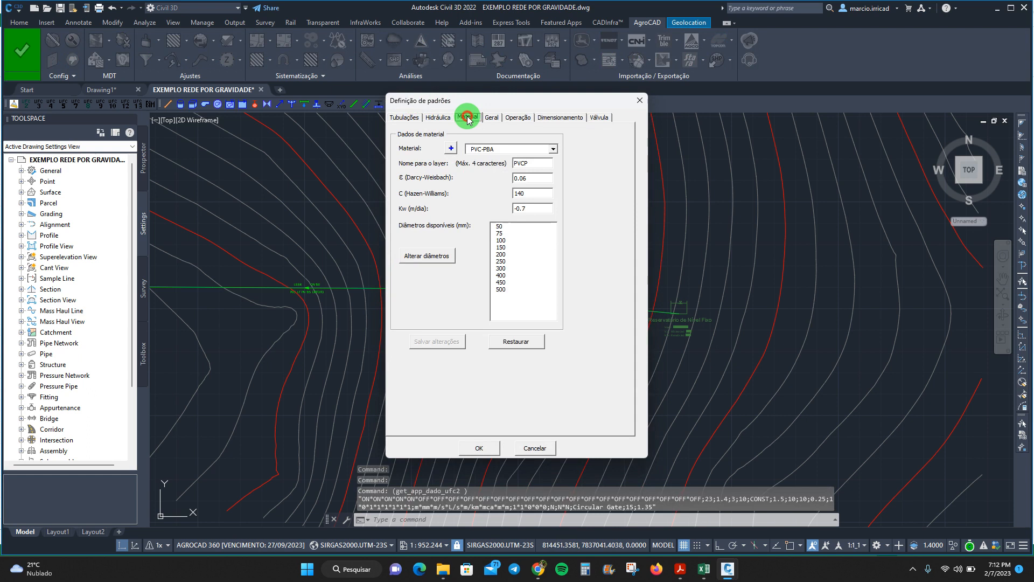
{"action": "left_click", "coordinate": [552, 150]}
{"action": "left_click_drag", "start_coordinate": [553, 168], "coordinate": [553, 205]}
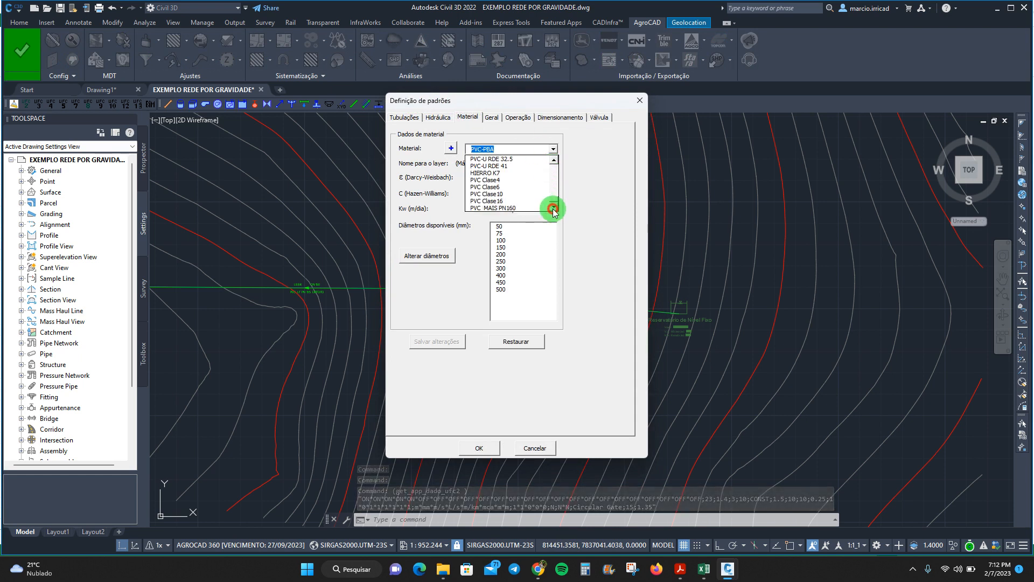
{"action": "left_click", "coordinate": [500, 209]}
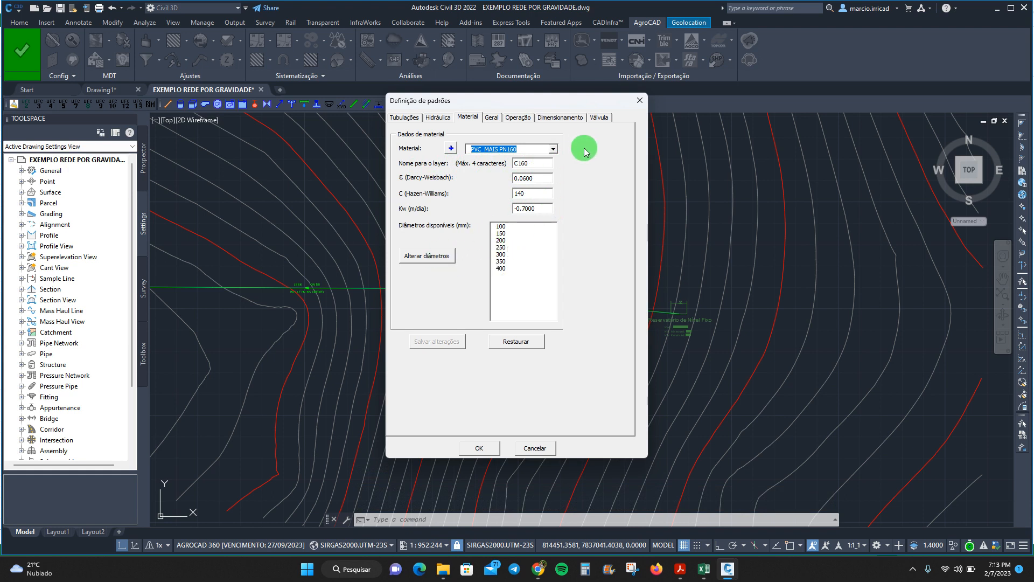
{"action": "left_click", "coordinate": [476, 448]}
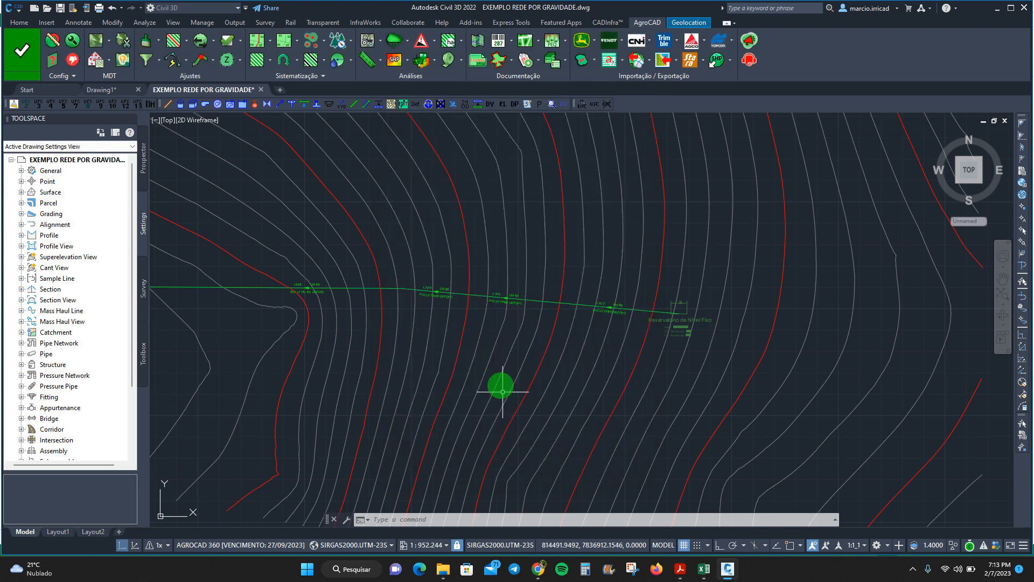
Change the pipe segment next to the Reservatório de Nível Fixo to material PVC MAIS PN160 with diameter 100 mm
{"action": "scroll", "coordinate": [644, 316], "scroll_direction": "up", "scroll_amount": 2}
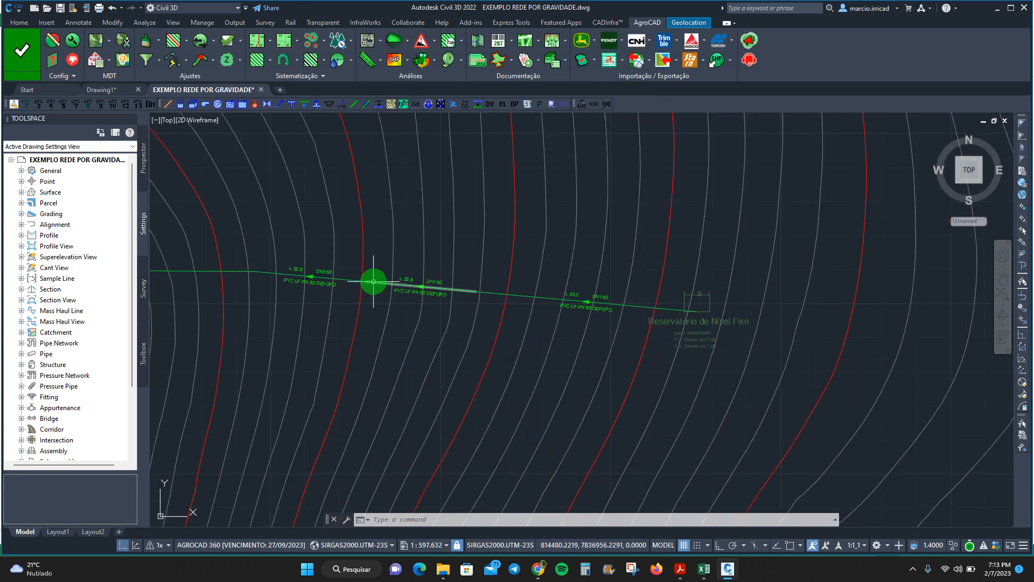
{"action": "scroll", "coordinate": [374, 282], "scroll_direction": "up", "scroll_amount": 2}
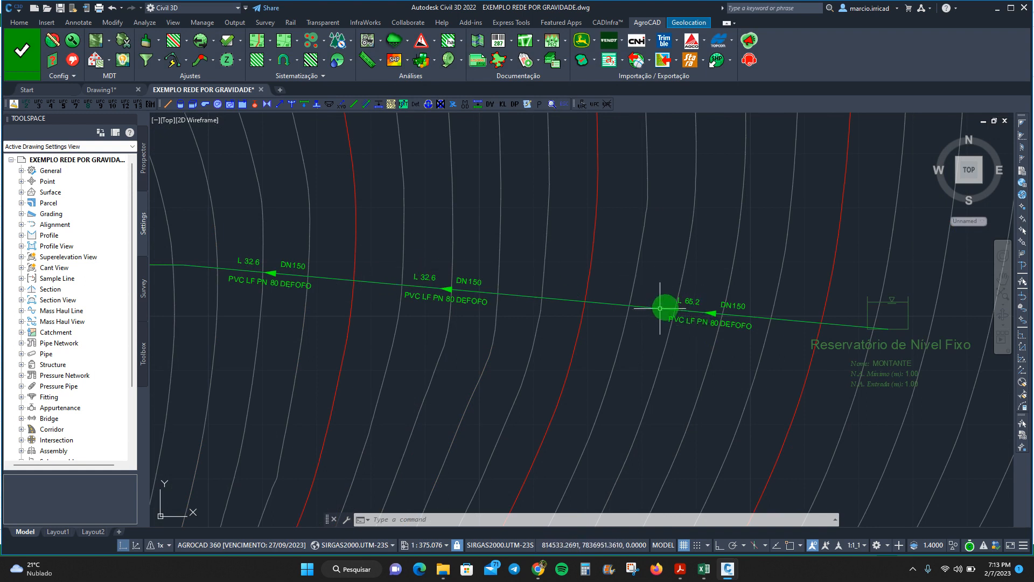
{"action": "scroll", "coordinate": [759, 325], "scroll_direction": "up", "scroll_amount": 2}
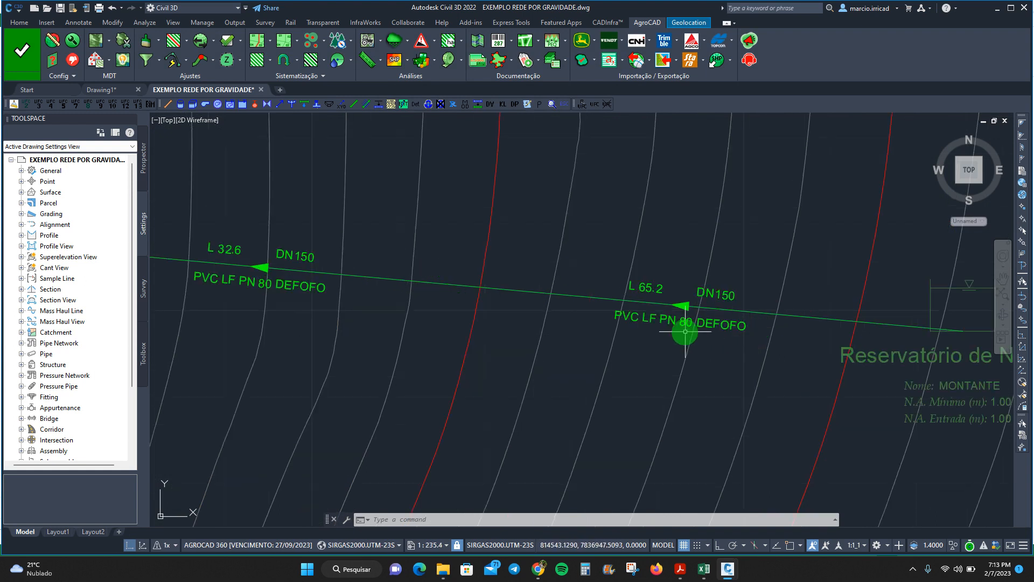
{"action": "scroll", "coordinate": [734, 294], "scroll_direction": "down", "scroll_amount": 10}
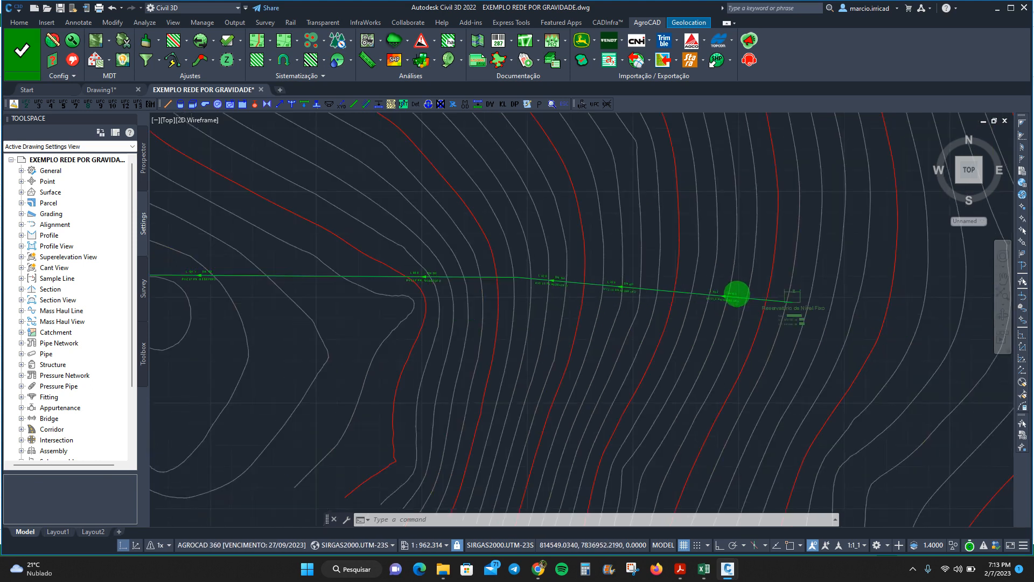
{"action": "scroll", "coordinate": [734, 294], "scroll_direction": "up", "scroll_amount": 4}
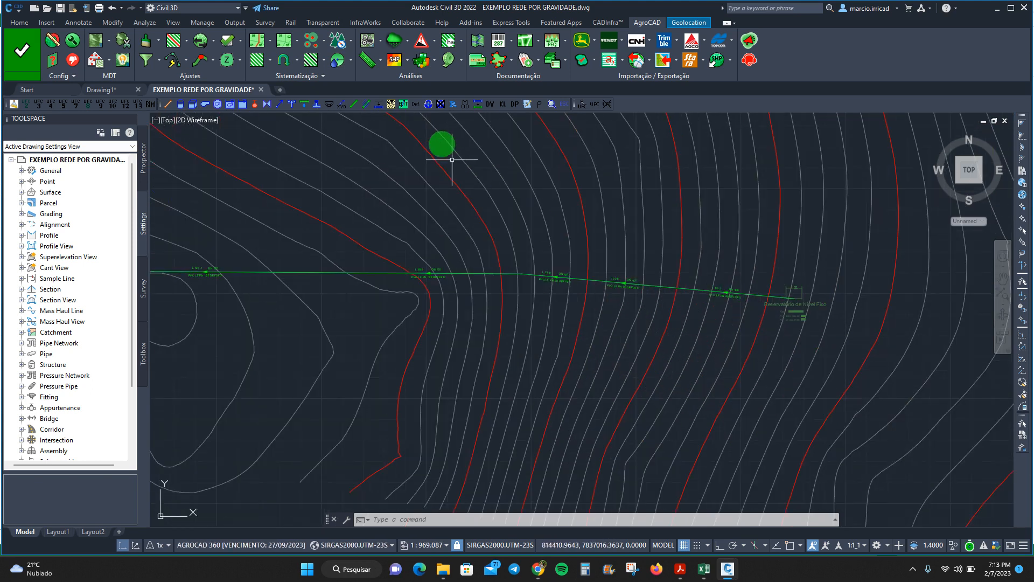
{"action": "left_click", "coordinate": [402, 104]}
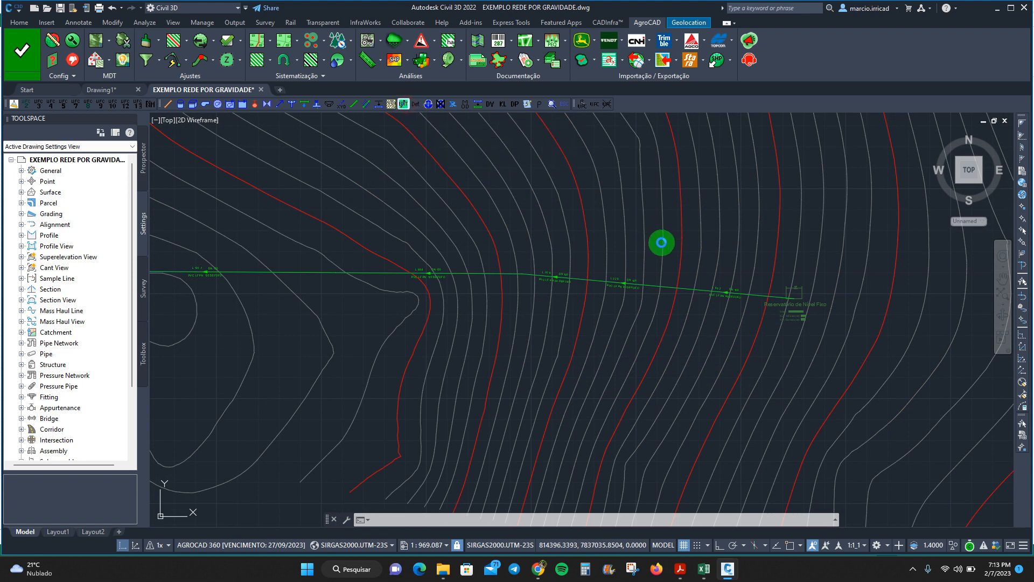
{"action": "left_click", "coordinate": [683, 289]}
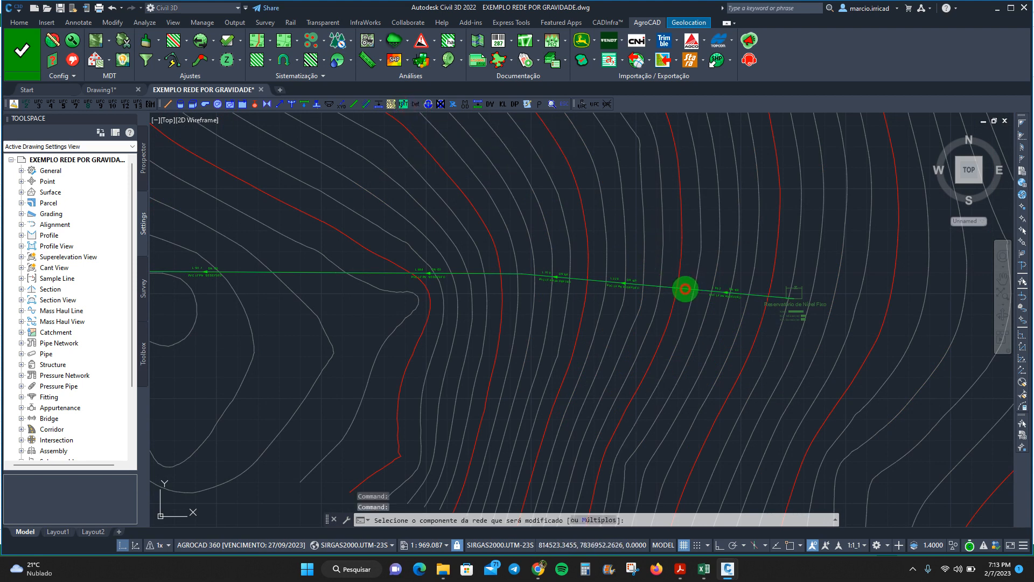
{"action": "left_click", "coordinate": [584, 194]}
{"action": "left_click", "coordinate": [596, 250]}
{"action": "left_click", "coordinate": [555, 253]}
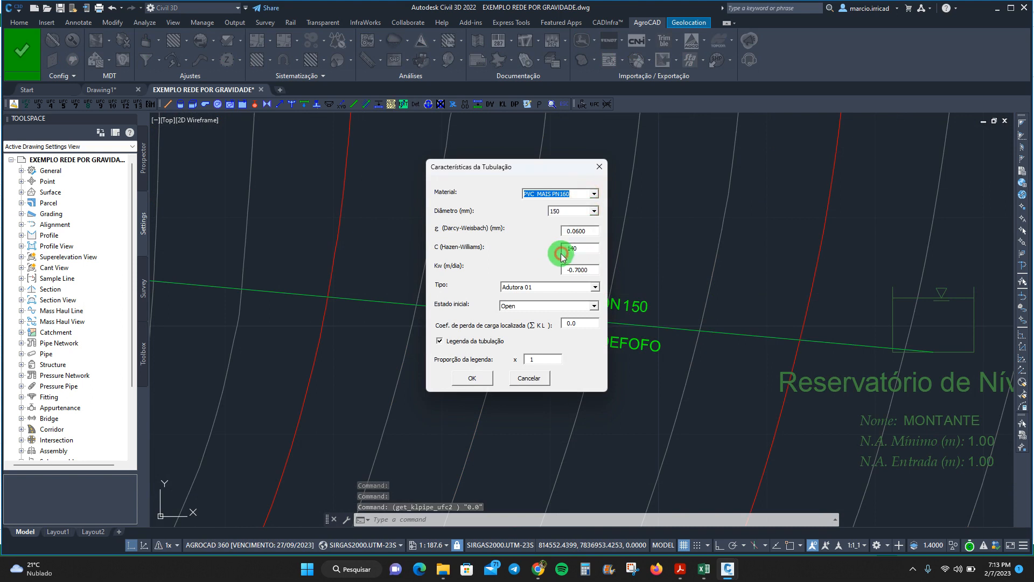
{"action": "left_click", "coordinate": [592, 210]}
{"action": "left_click", "coordinate": [575, 221]}
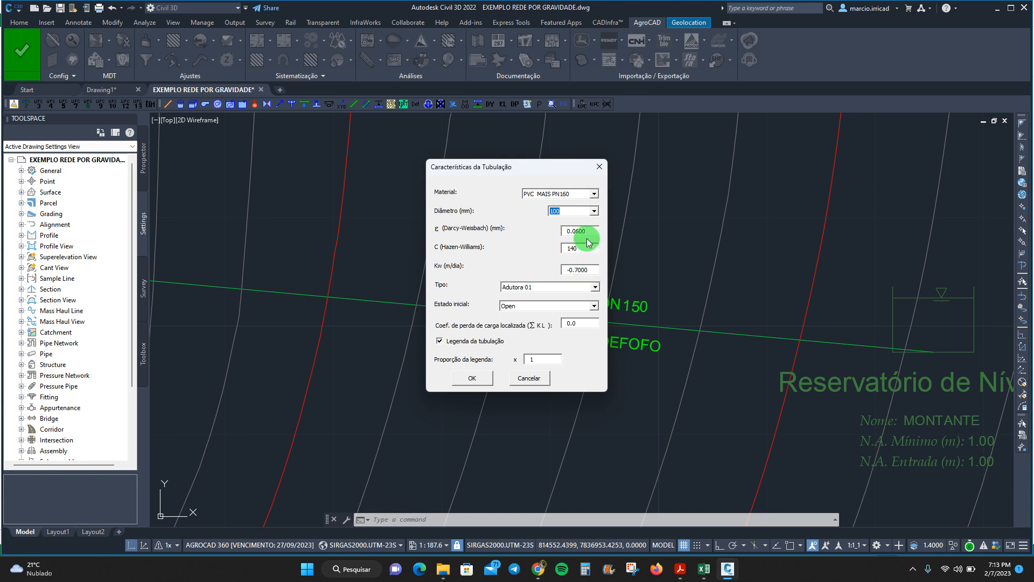
{"action": "left_click", "coordinate": [475, 378]}
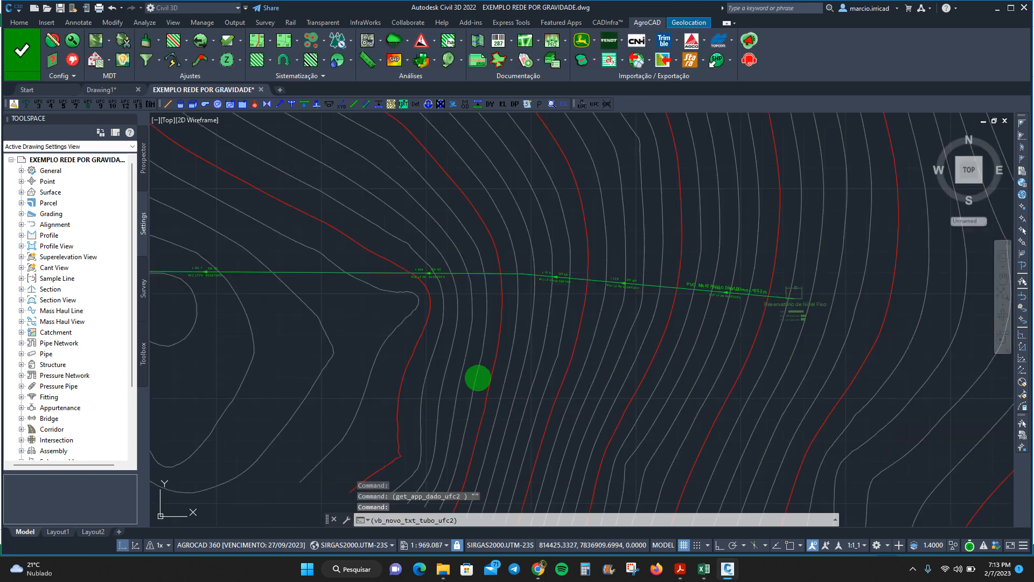
{"action": "scroll", "coordinate": [765, 296], "scroll_direction": "up", "scroll_amount": 10}
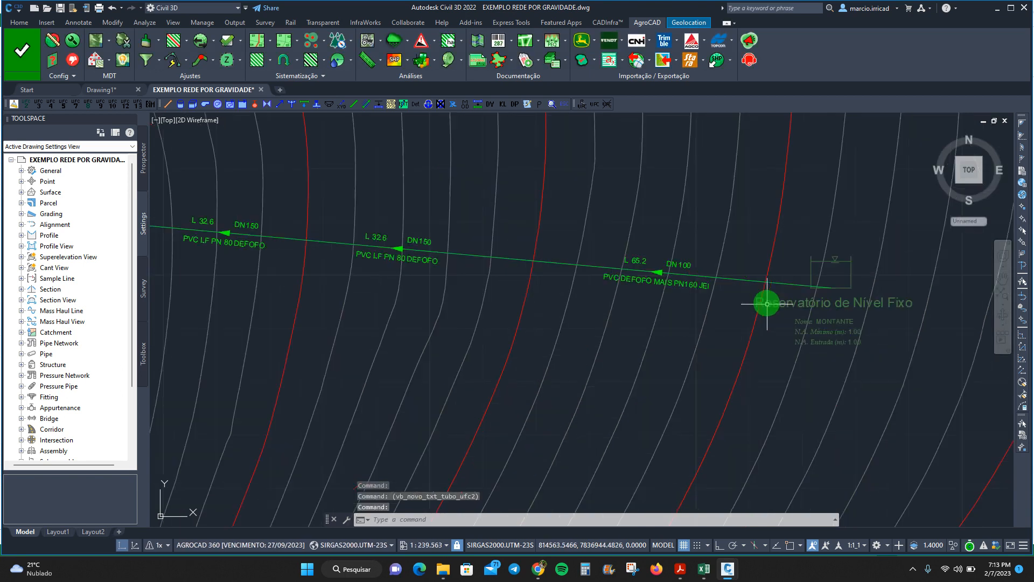
{"action": "scroll", "coordinate": [654, 262], "scroll_direction": "up", "scroll_amount": 2}
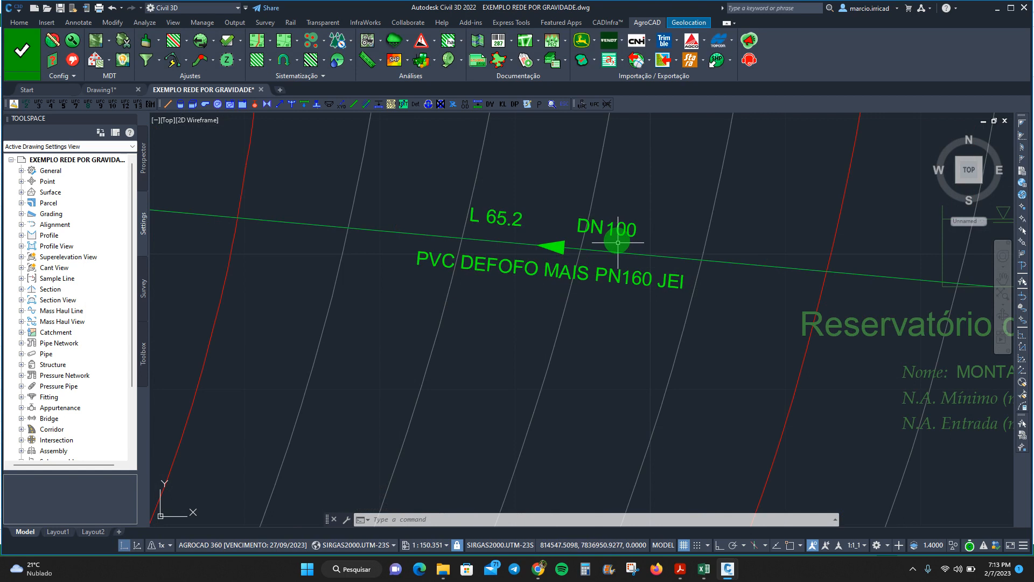
Change the third pipe segment downstream of the reservoir to material PVC MAIS PN160 with diameter 100 mm
{"action": "scroll", "coordinate": [621, 236], "scroll_direction": "down", "scroll_amount": 6}
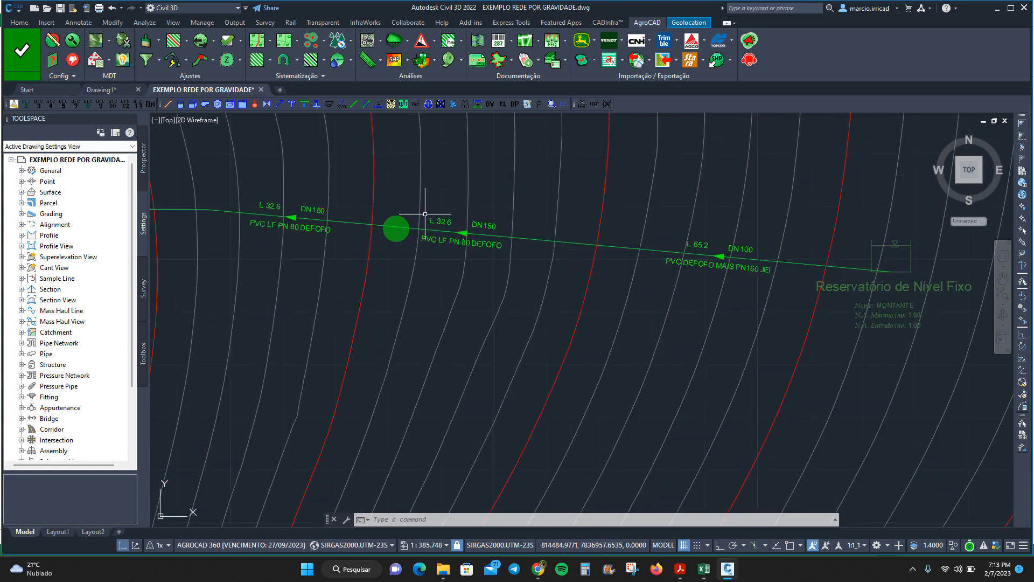
{"action": "scroll", "coordinate": [323, 212], "scroll_direction": "up", "scroll_amount": 6}
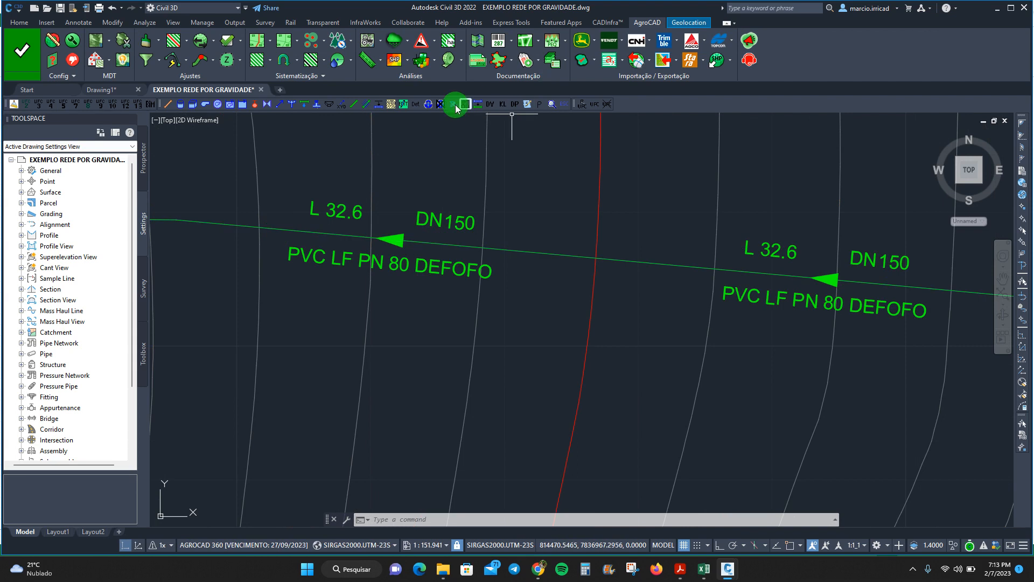
{"action": "left_click", "coordinate": [414, 105]}
{"action": "left_click", "coordinate": [360, 234]}
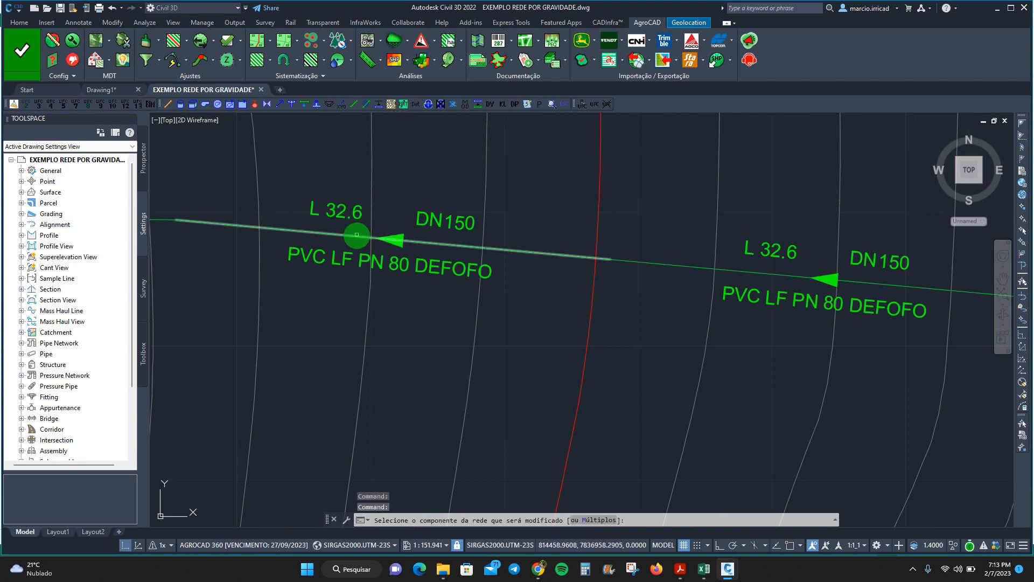
{"action": "left_click", "coordinate": [594, 194]}
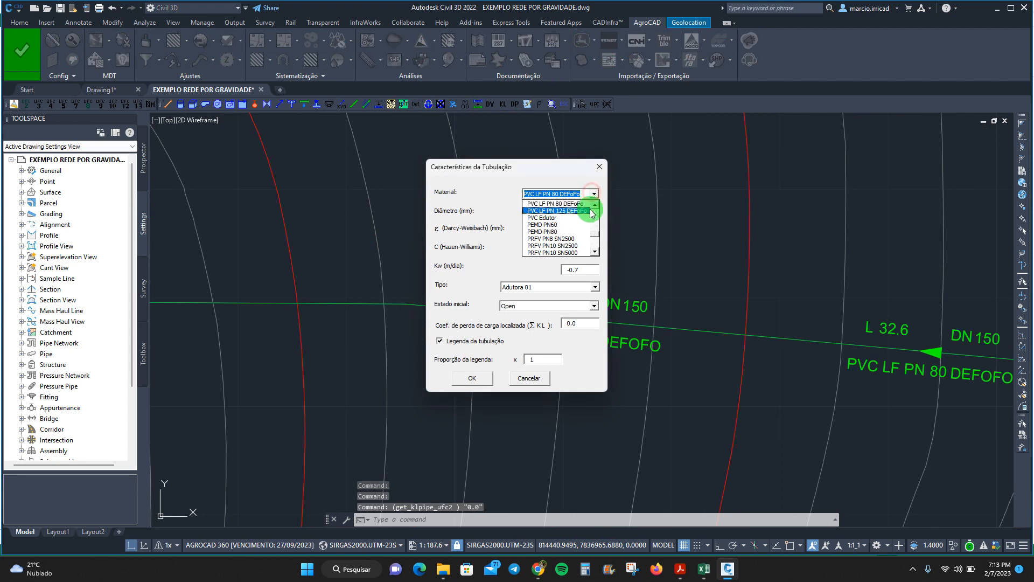
{"action": "scroll", "coordinate": [589, 242], "scroll_direction": "down", "scroll_amount": 3}
{"action": "left_click", "coordinate": [578, 253]}
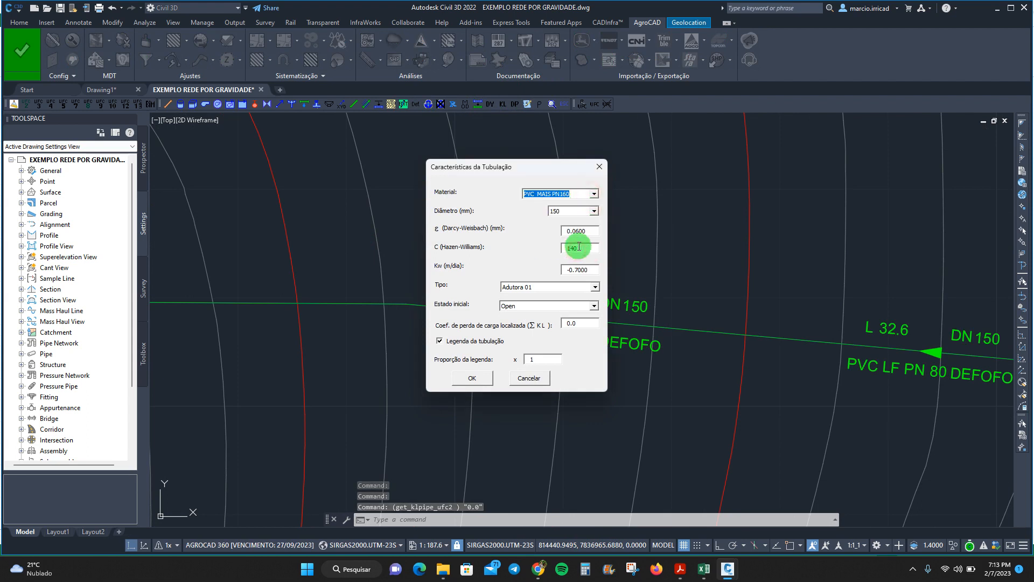
{"action": "left_click", "coordinate": [592, 211]}
{"action": "left_click", "coordinate": [575, 220]}
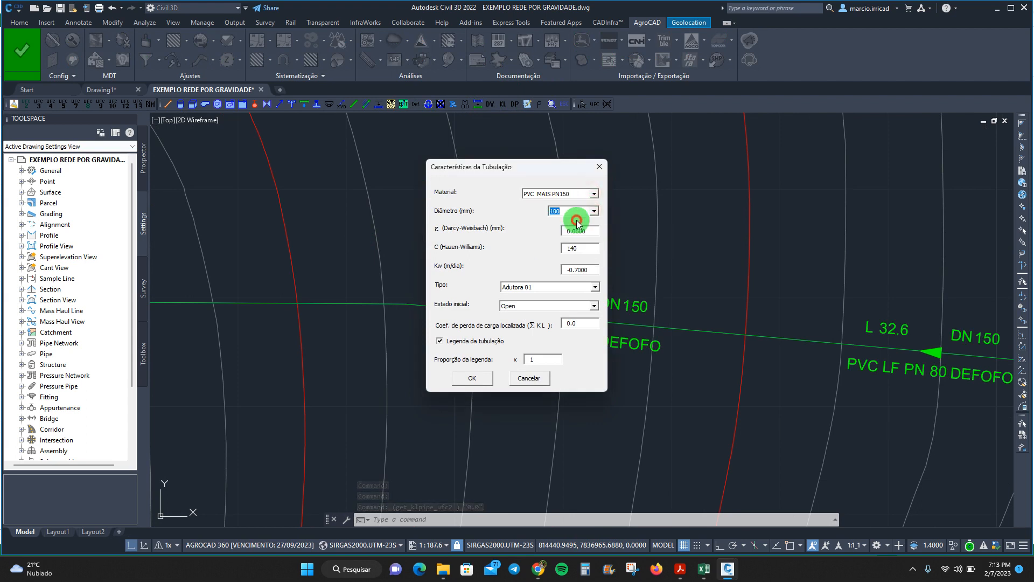
{"action": "left_click", "coordinate": [474, 378]}
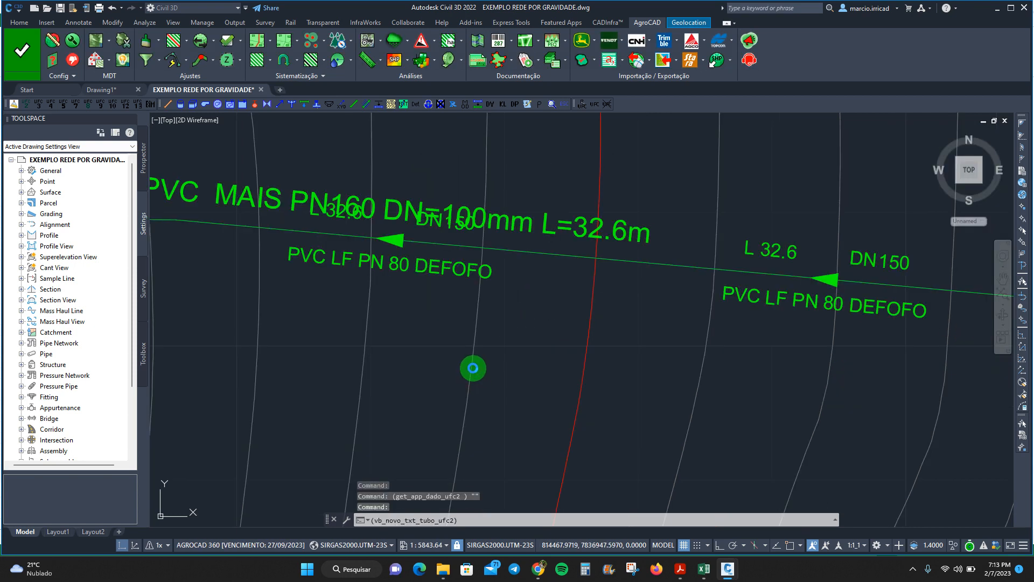
Export Adutora 01 to EPANET, picking the pipe's end at the MONTANTE reservoir as the upstream reservoir insertion point
{"action": "left_click", "coordinate": [428, 105]}
{"action": "left_click", "coordinate": [508, 287]}
{"action": "left_click", "coordinate": [518, 316]}
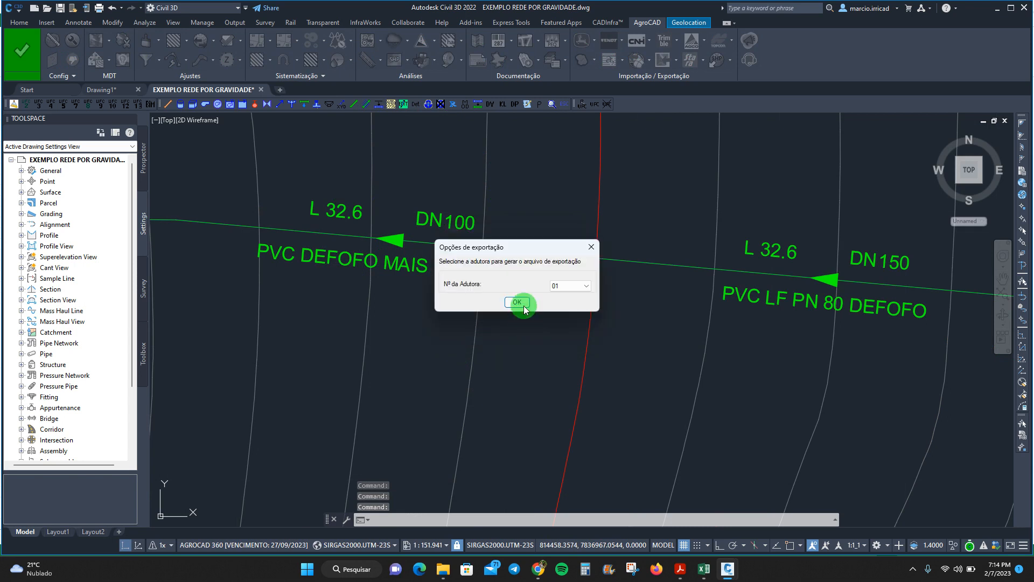
{"action": "left_click", "coordinate": [517, 302]}
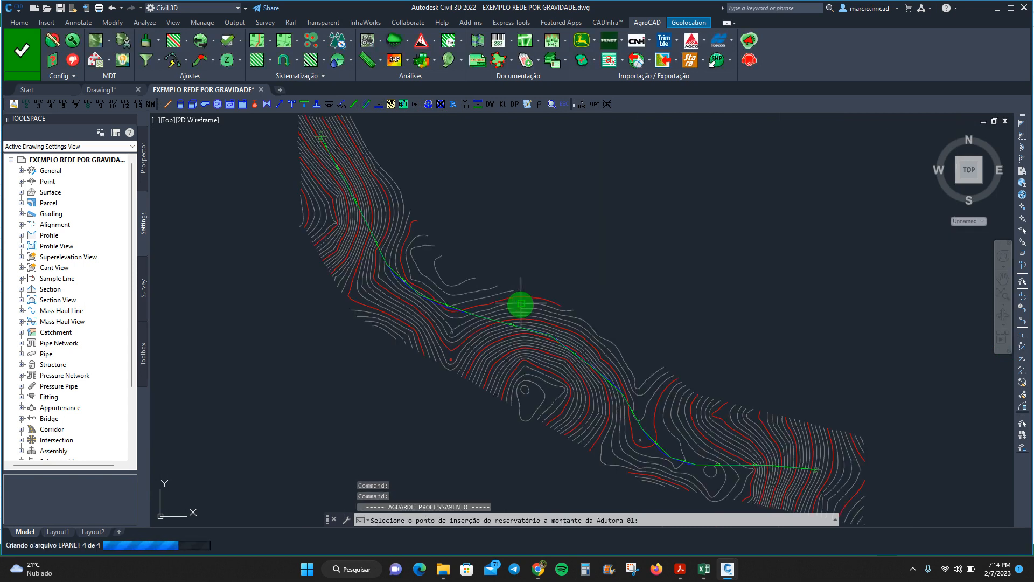
{"action": "left_click", "coordinate": [813, 468]}
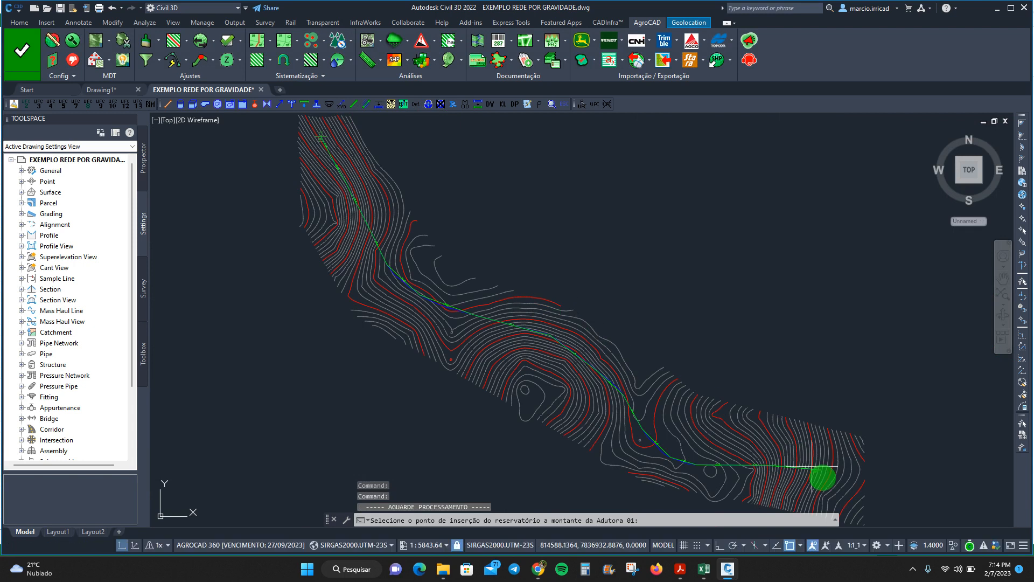
{"action": "scroll", "coordinate": [701, 410], "scroll_direction": "up", "scroll_amount": 6}
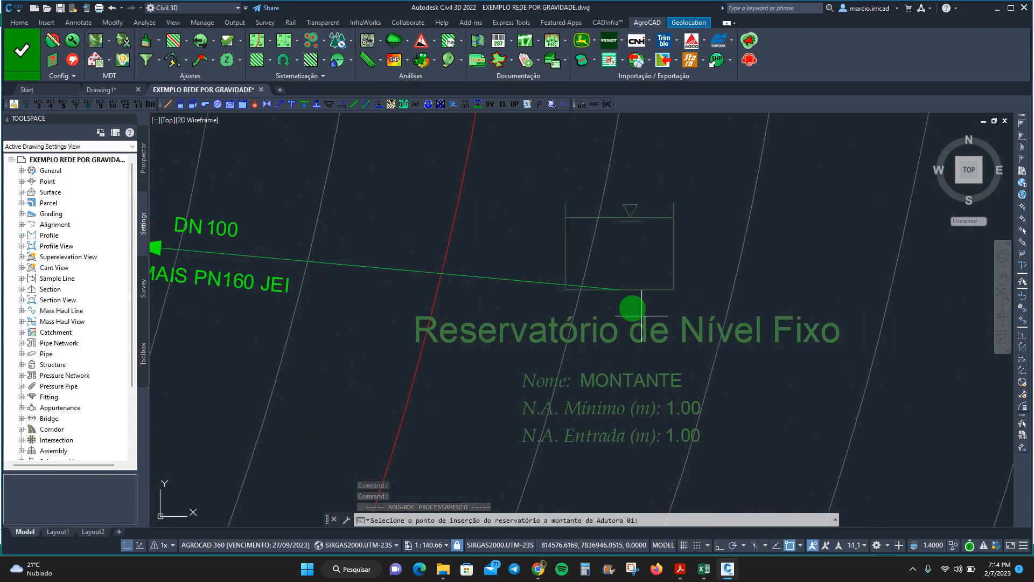
{"action": "left_click", "coordinate": [616, 291]}
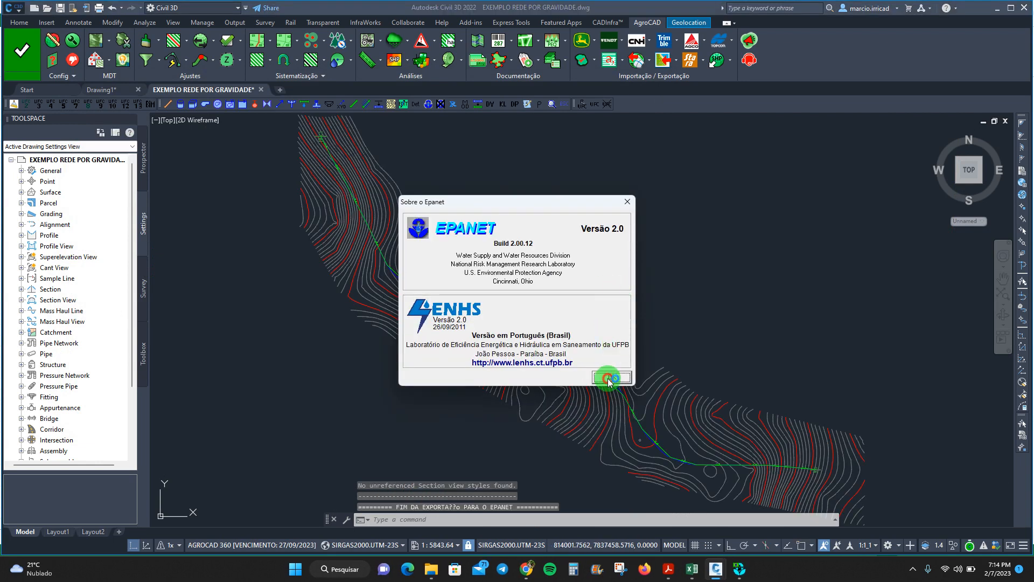
Run the hydraulic simulation of Adutora 01 in EPANET and close the program
{"action": "left_click", "coordinate": [608, 378]}
{"action": "left_click", "coordinate": [105, 31]}
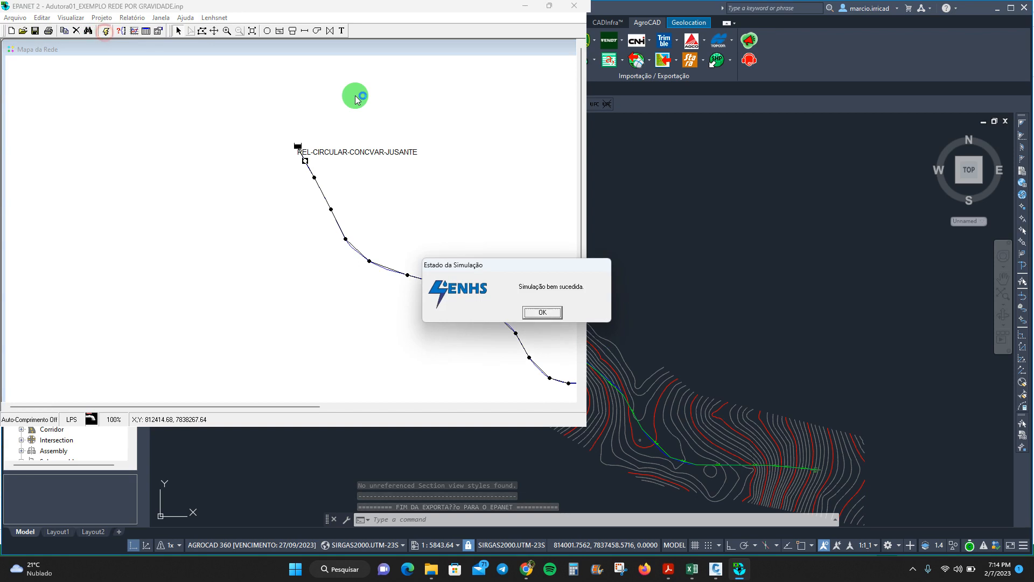
{"action": "left_click", "coordinate": [542, 313]}
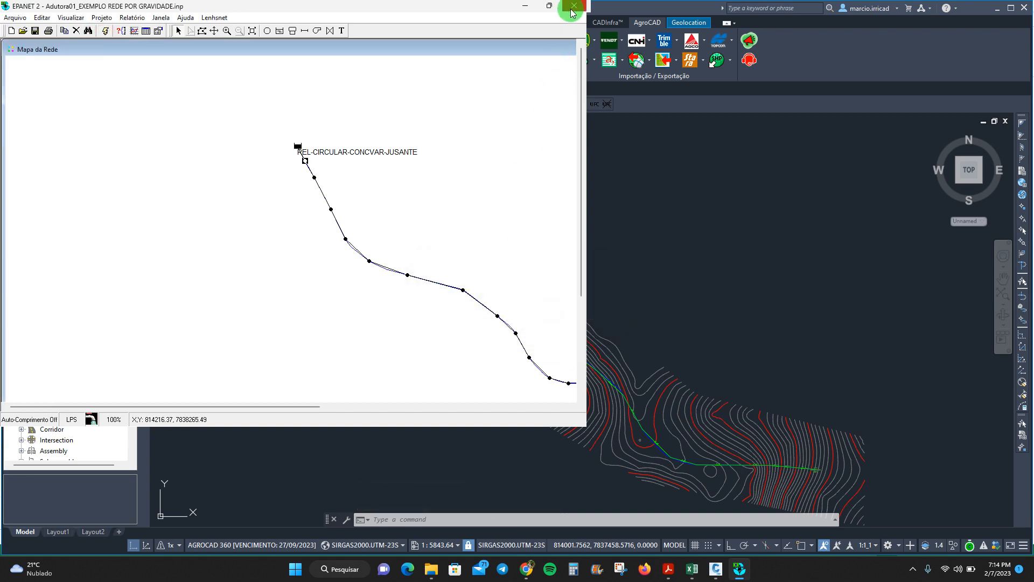
{"action": "left_click", "coordinate": [573, 6]}
Export Adutora 01 from its upstream reservoir to the hydraulic transient software, run the MOC Cavitação calculation, and dismiss the envelope chart
{"action": "left_click", "coordinate": [75, 103]}
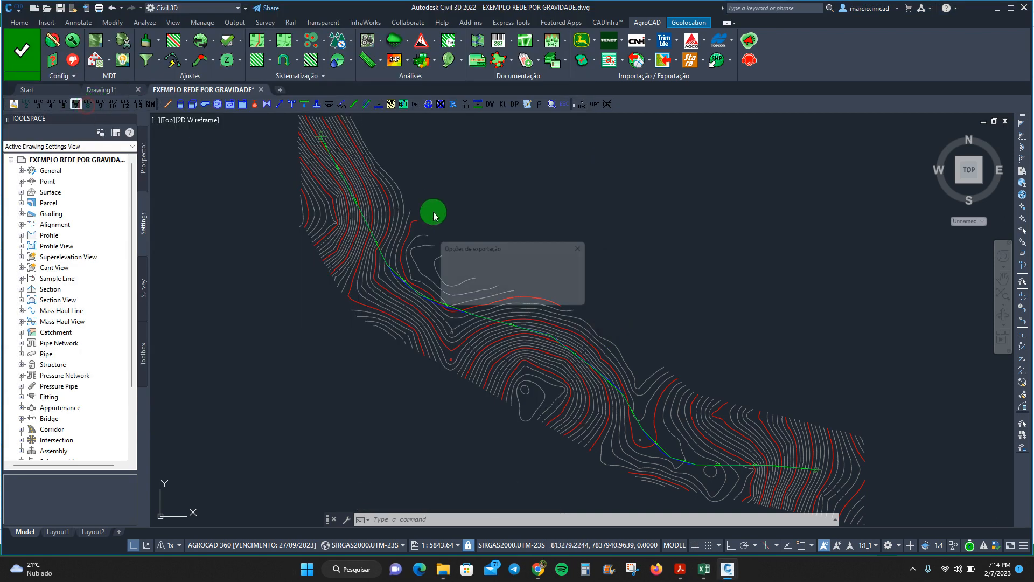
{"action": "left_click", "coordinate": [517, 303]}
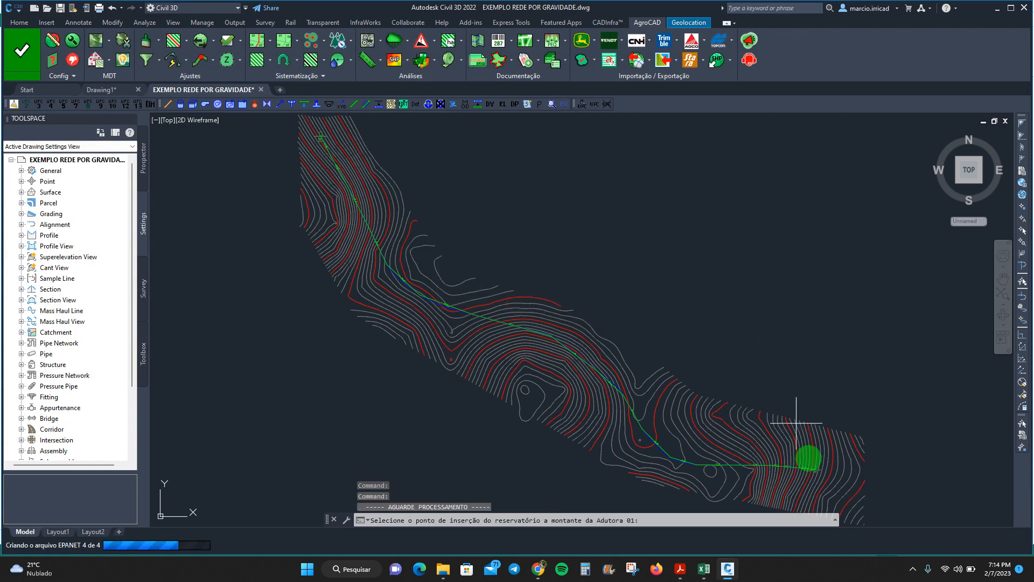
{"action": "scroll", "coordinate": [816, 476], "scroll_direction": "up", "scroll_amount": 5}
{"action": "scroll", "coordinate": [780, 385], "scroll_direction": "up", "scroll_amount": 3}
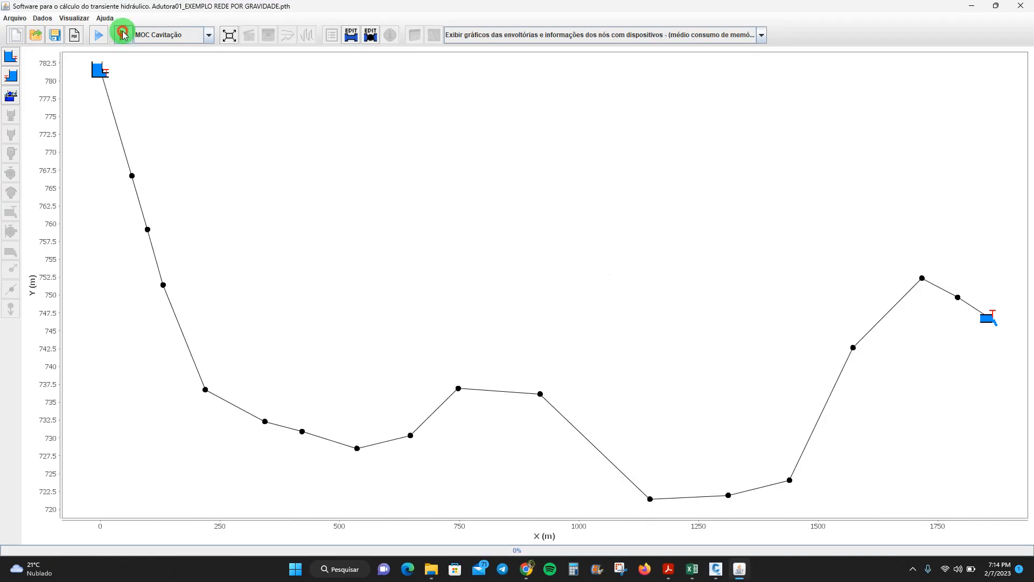
{"action": "left_click", "coordinate": [124, 36]}
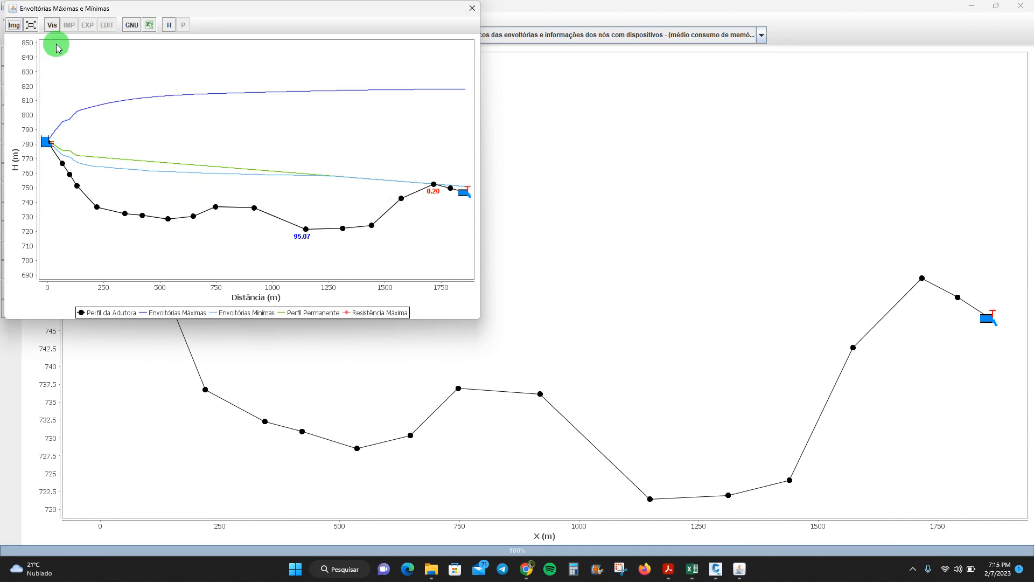
{"action": "left_click", "coordinate": [475, 9]}
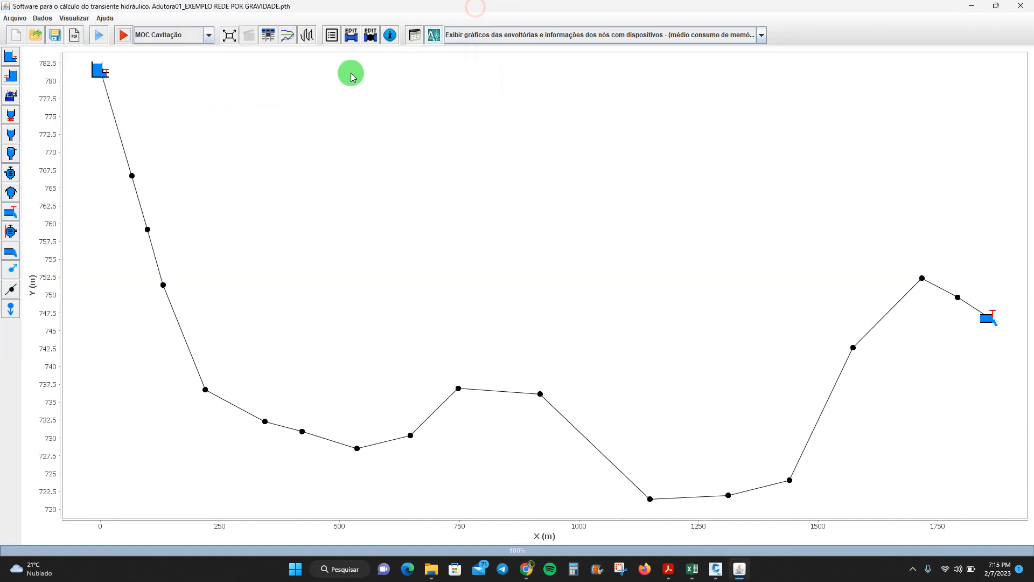
Check the pipe properties of Trecho 1 and the Planilha dos Trechos, and close the transient software to return to Civil 3D
{"action": "left_click", "coordinate": [349, 38]}
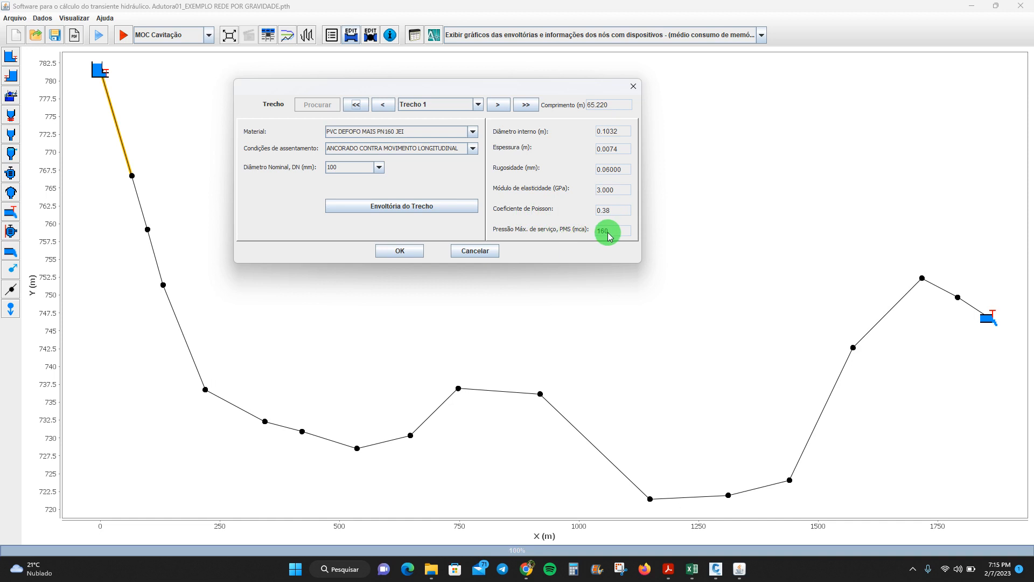
{"action": "left_click", "coordinate": [407, 250]}
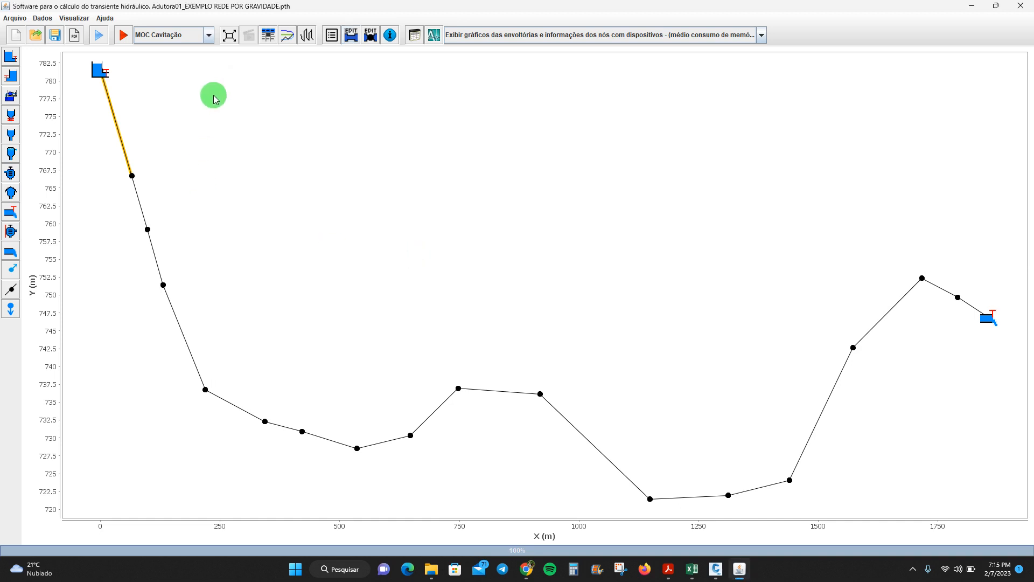
{"action": "left_click", "coordinate": [270, 35]}
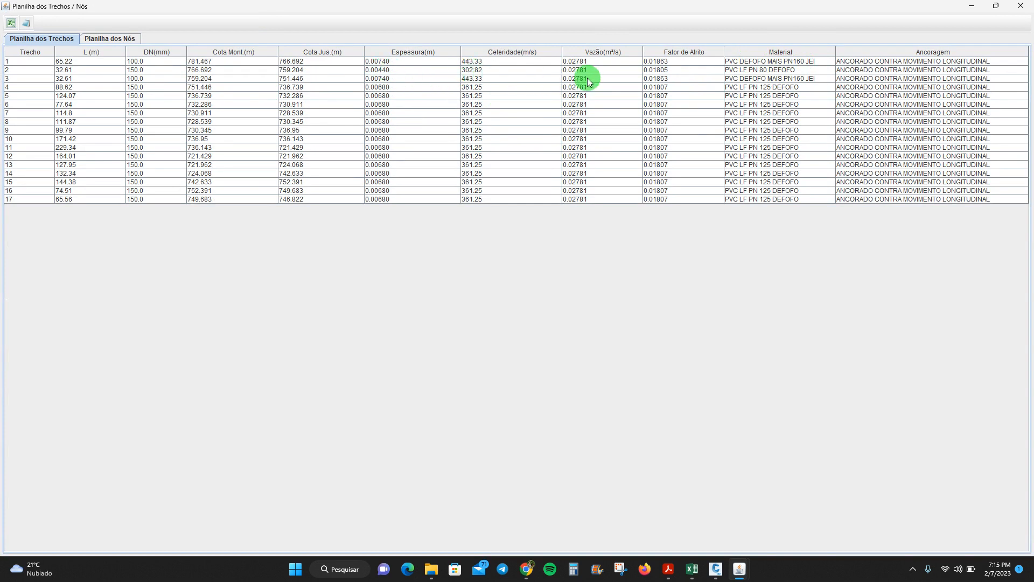
{"action": "left_click", "coordinate": [1020, 6]}
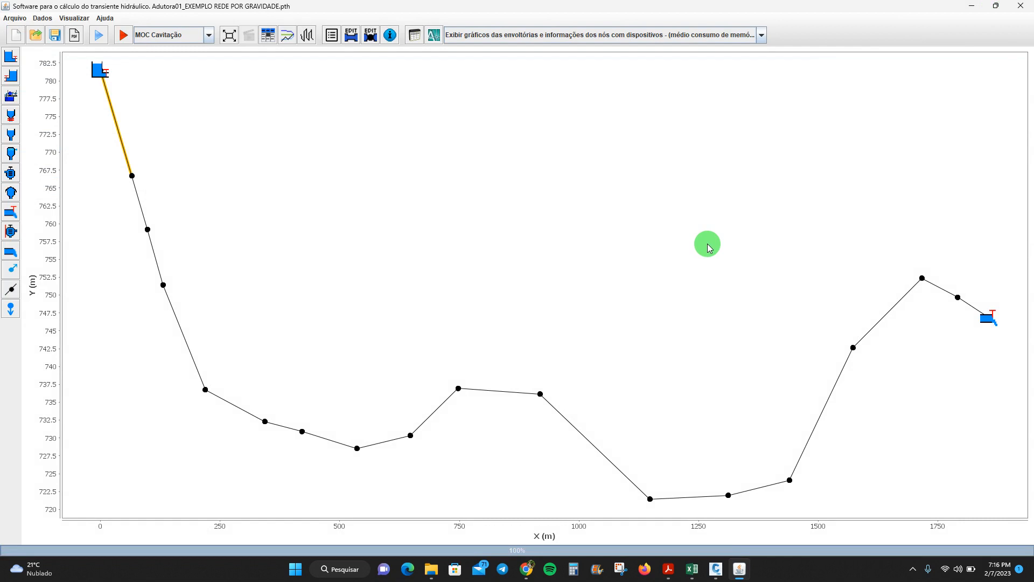
{"action": "left_click", "coordinate": [1020, 5]}
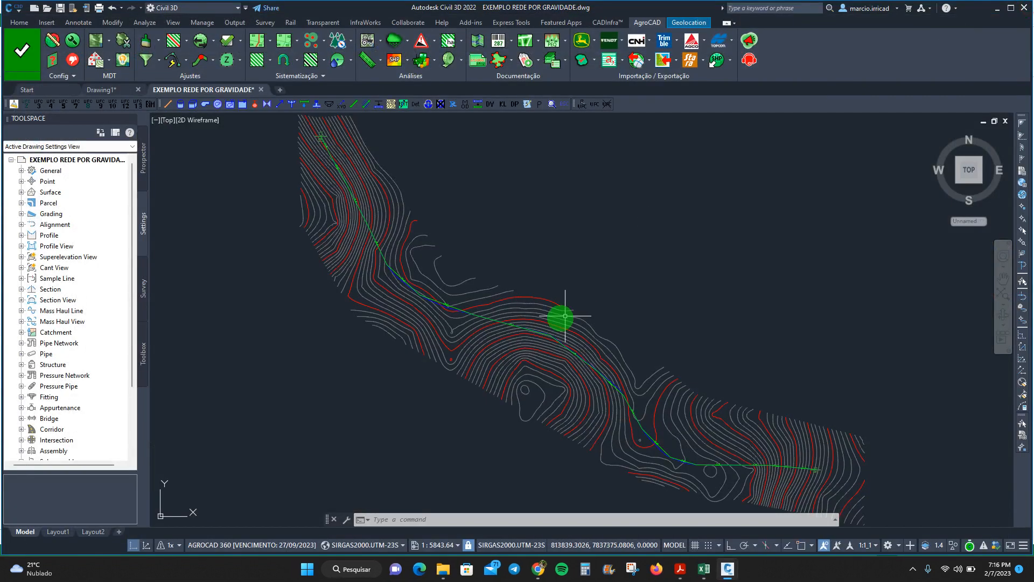